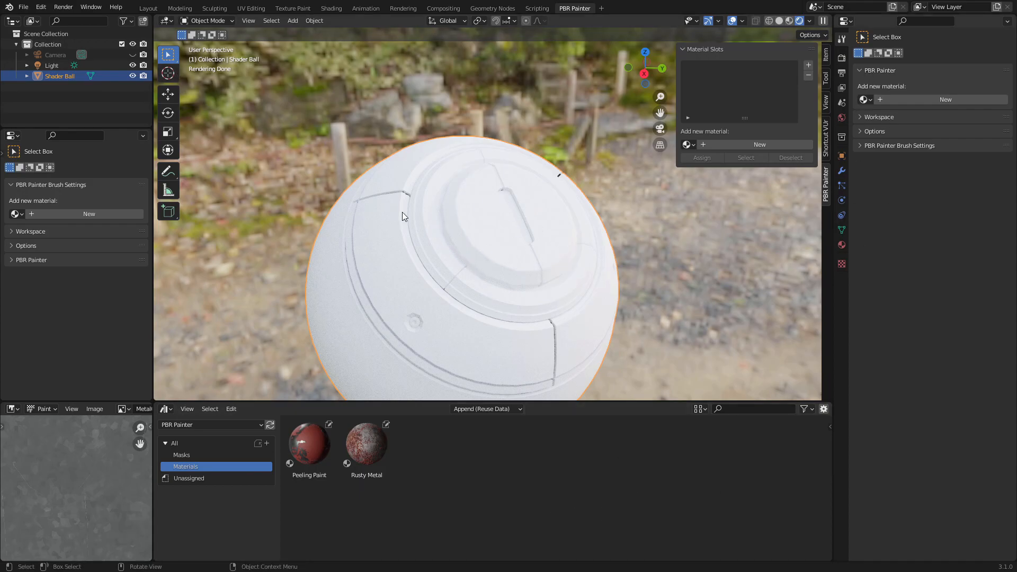
# Review the PBR Painter add-on's settings in the Blender preferences, including its assets directory and autosave options.
pyautogui.click(45, 11)
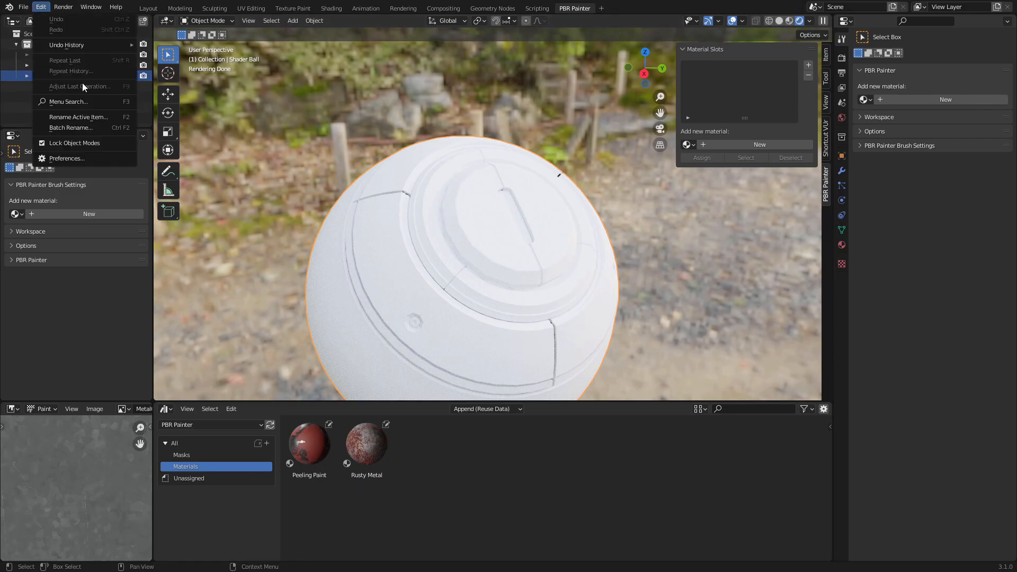
pyautogui.click(89, 158)
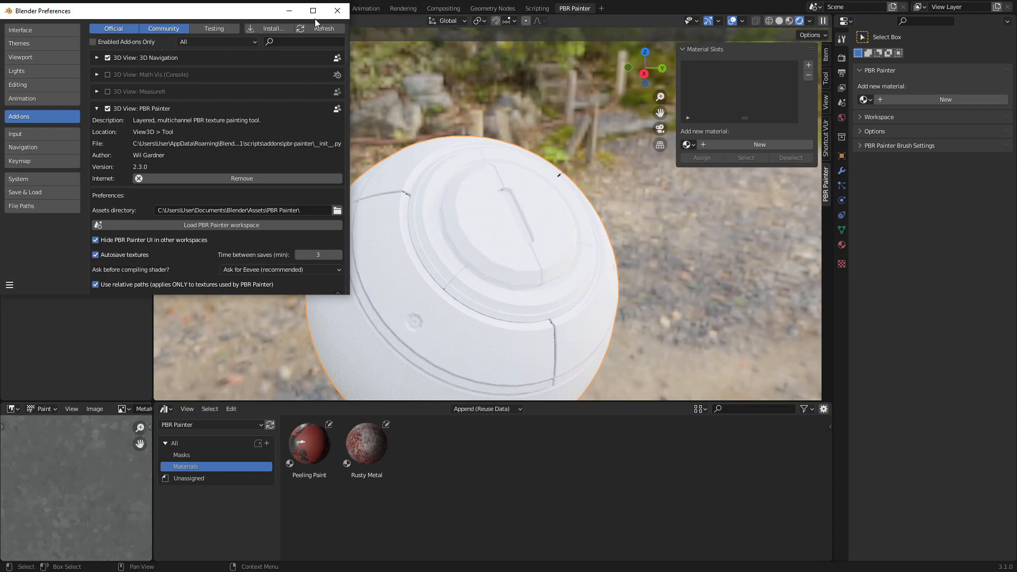
pyautogui.click(337, 11)
# Apply the Peeling Paint material asset to the shader ball and inspect it up close.
pyautogui.scroll(-2, 561, 237)
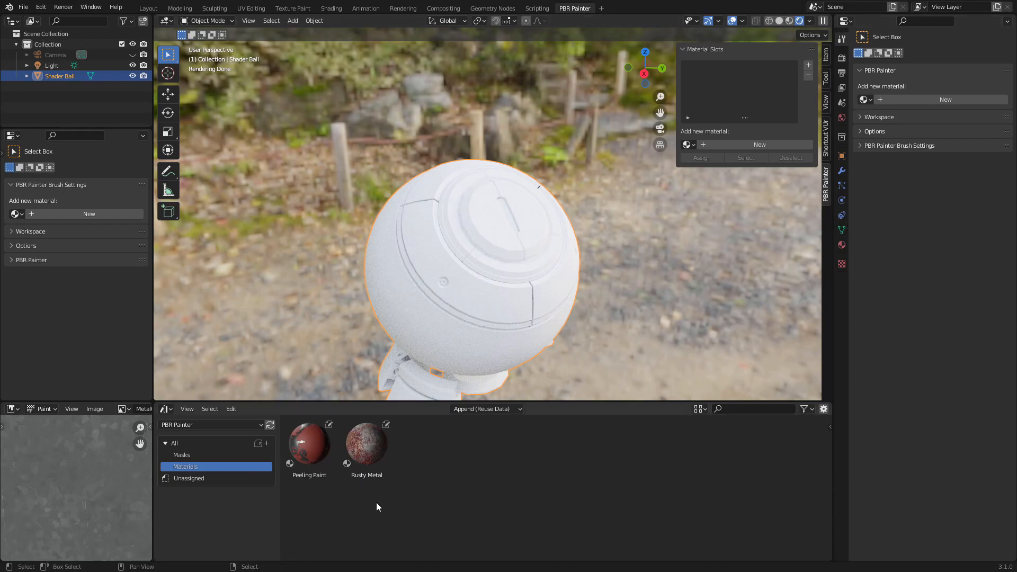
pyautogui.click(366, 445)
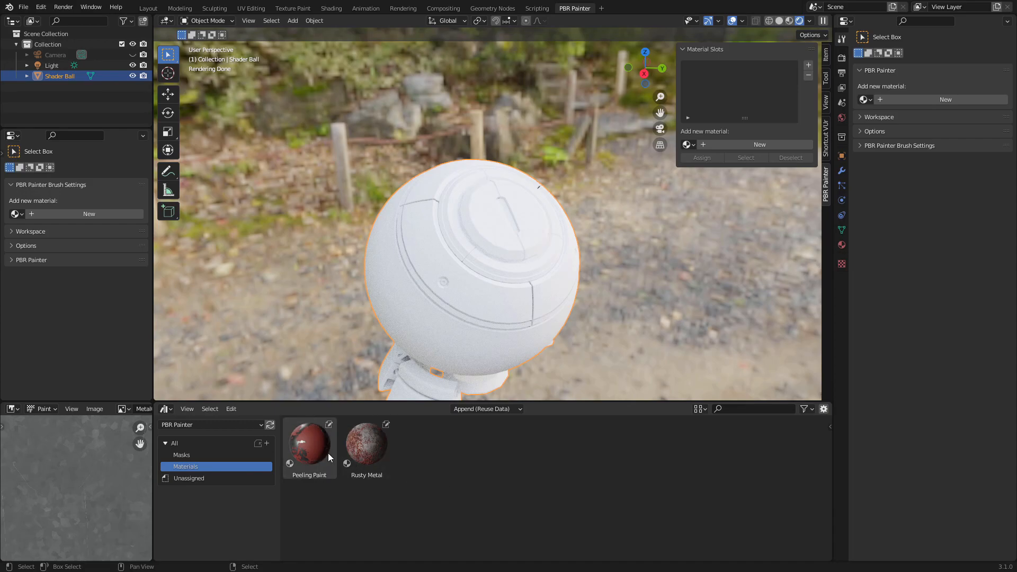
pyautogui.moveTo(309, 453); pyautogui.dragTo(437, 273)
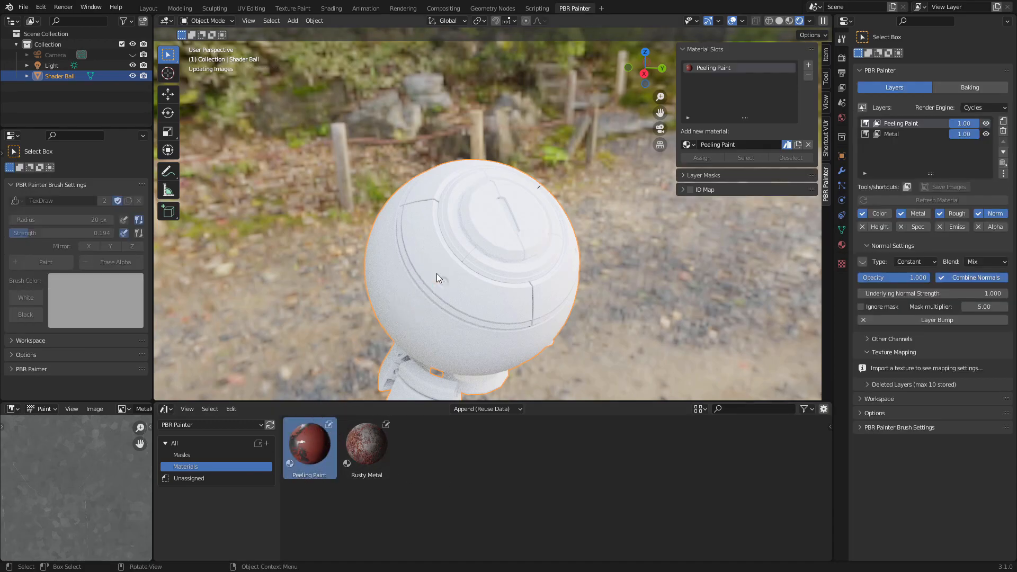
pyautogui.moveTo(632, 272)
pyautogui.mouseDown(button='middle')
pyautogui.moveTo(609, 256)
pyautogui.moveTo(647, 281)
pyautogui.moveTo(504, 283)
pyautogui.moveTo(529, 272)
pyautogui.moveTo(529, 281)
pyautogui.mouseUp(button='middle')
pyautogui.scroll(2, 647, 280)
pyautogui.scroll(2, 504, 283)
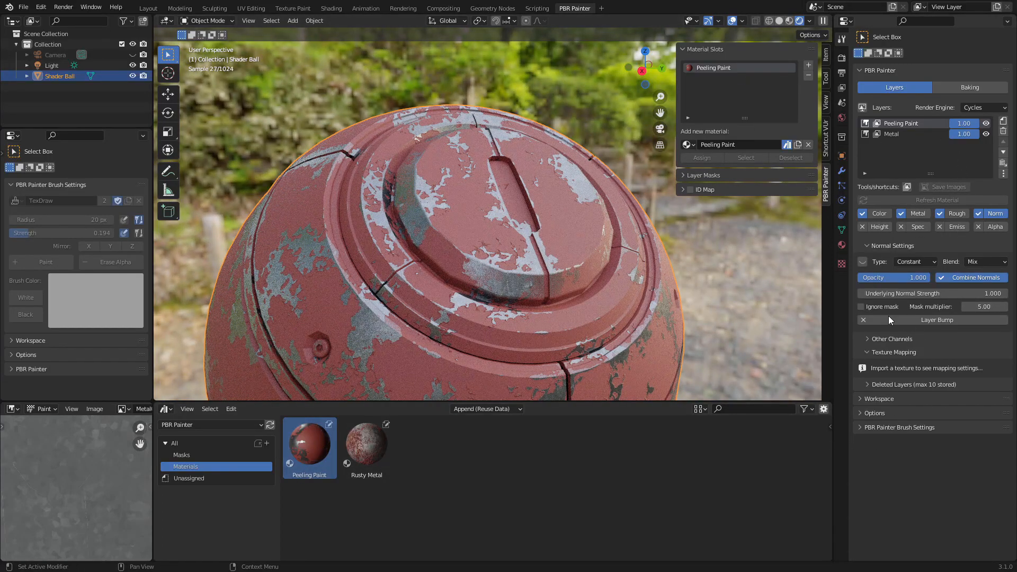
pyautogui.moveTo(516, 246); pyautogui.dragTo(513, 254, button='middle')
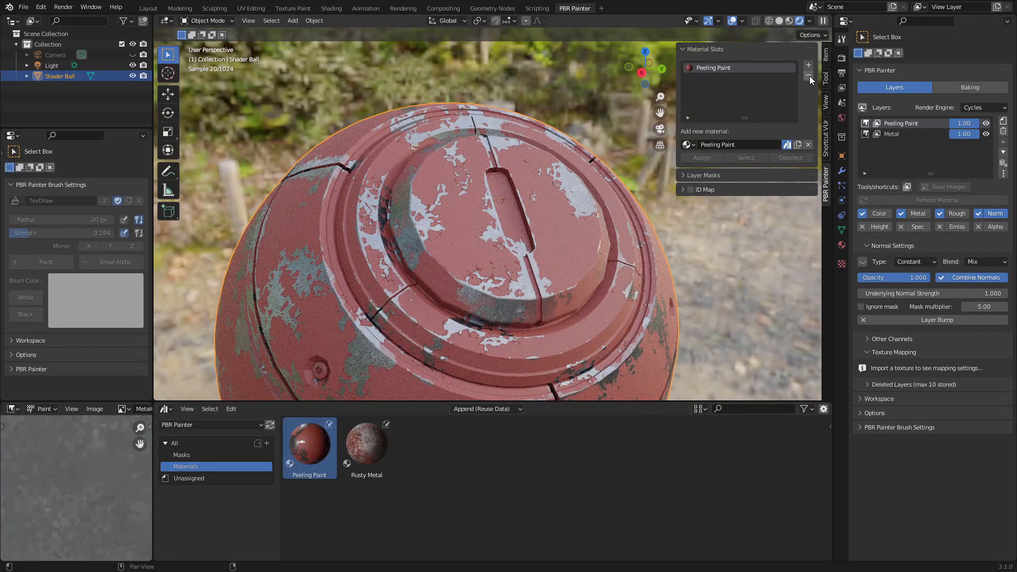
# Replace Peeling Paint on the shader ball with a new material and set it up for PBR Painter without backup.
pyautogui.click(808, 144)
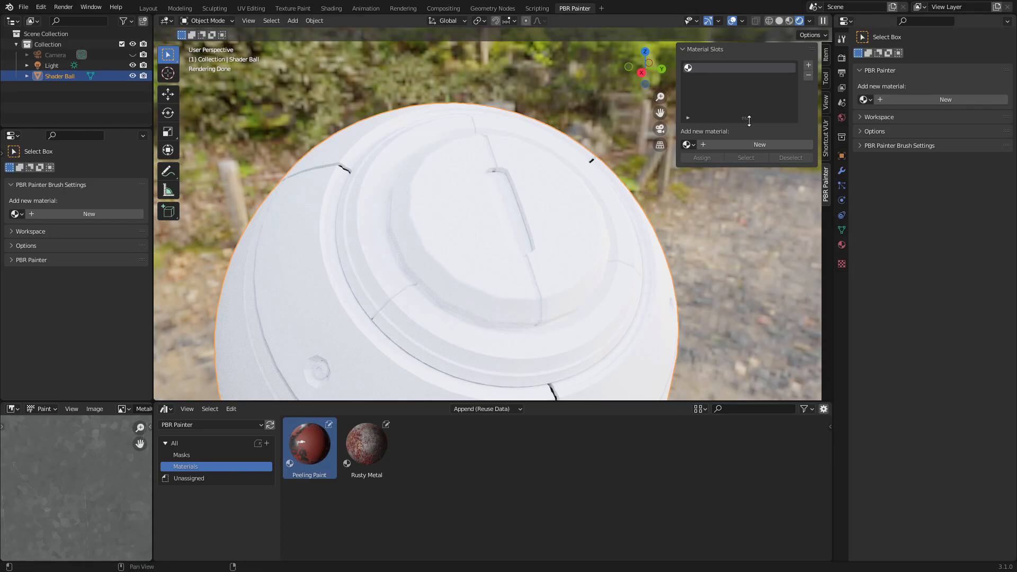
pyautogui.click(940, 100)
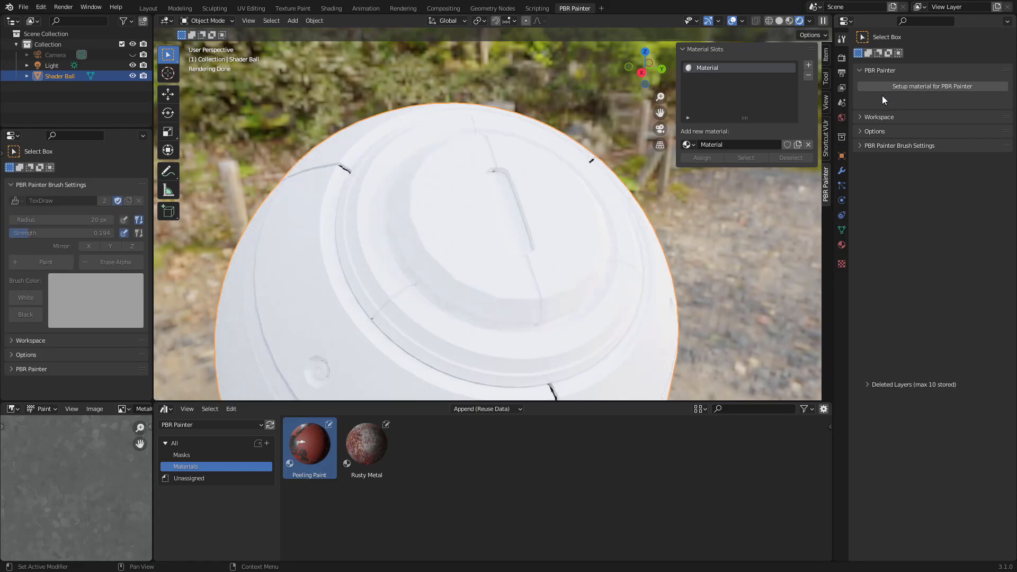
pyautogui.click(901, 86)
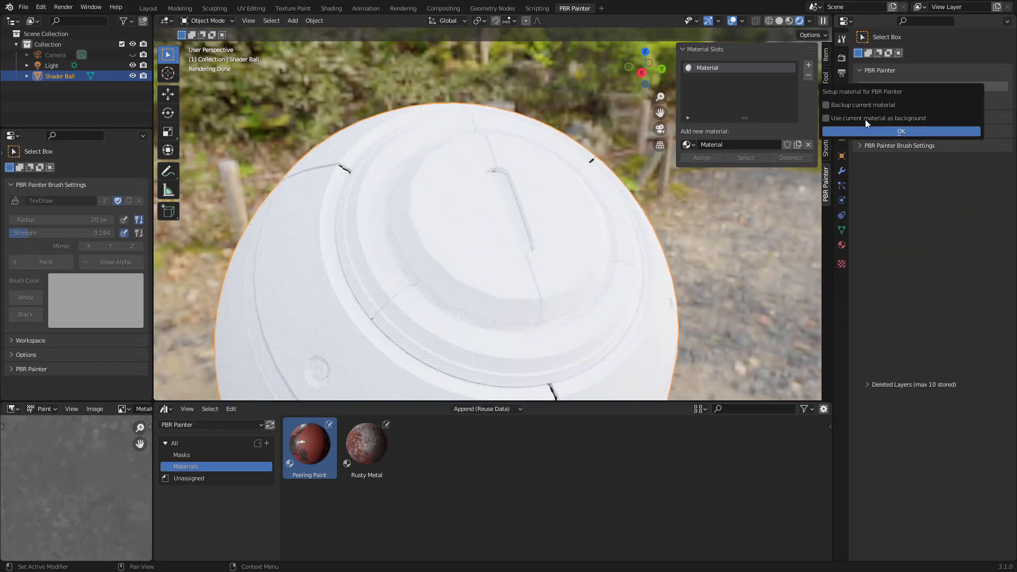
pyautogui.click(873, 130)
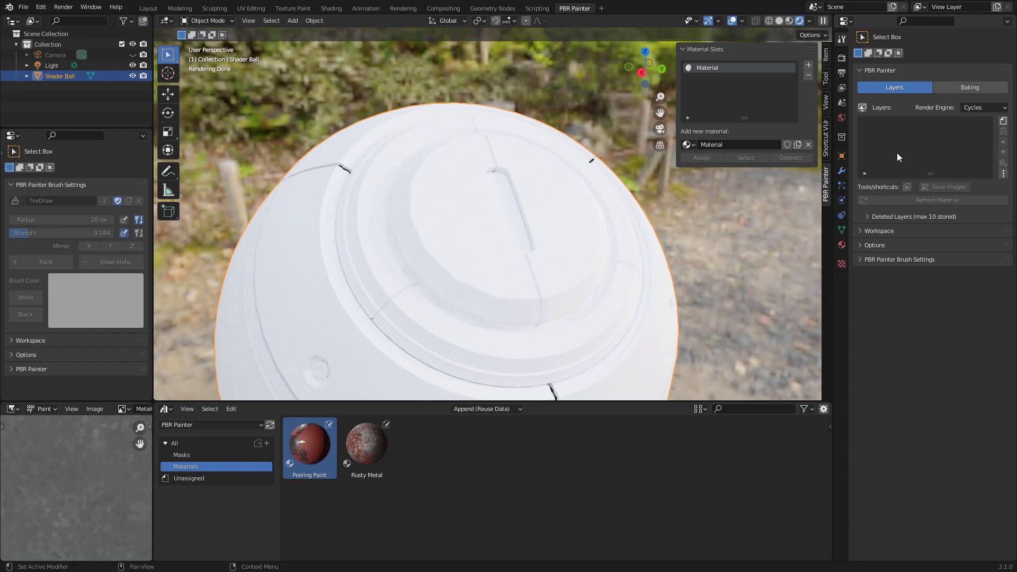
# Set the background layer's base color to a saturated violet.
pyautogui.click(864, 110)
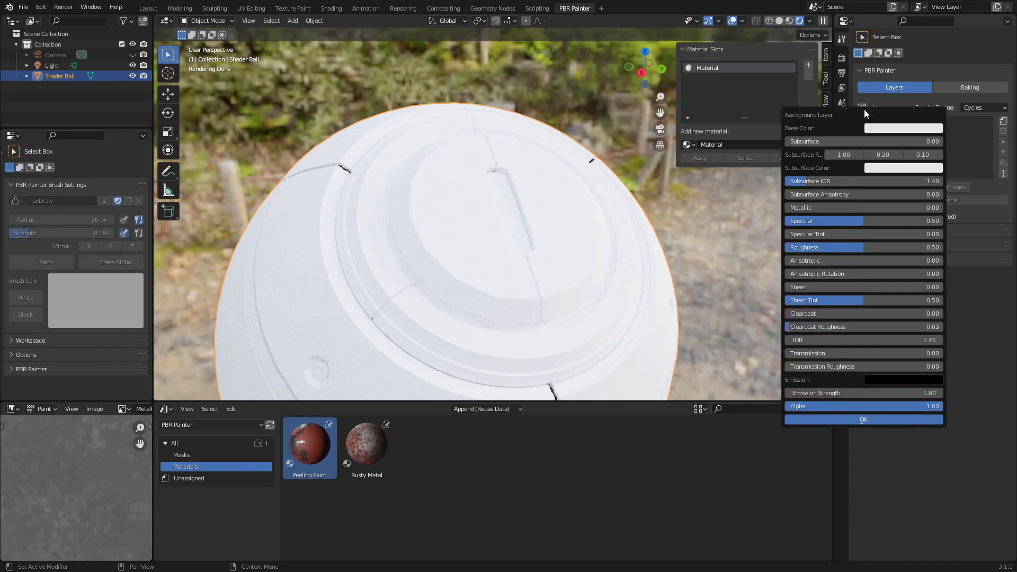
pyautogui.click(901, 129)
pyautogui.moveTo(901, 160); pyautogui.dragTo(927, 170)
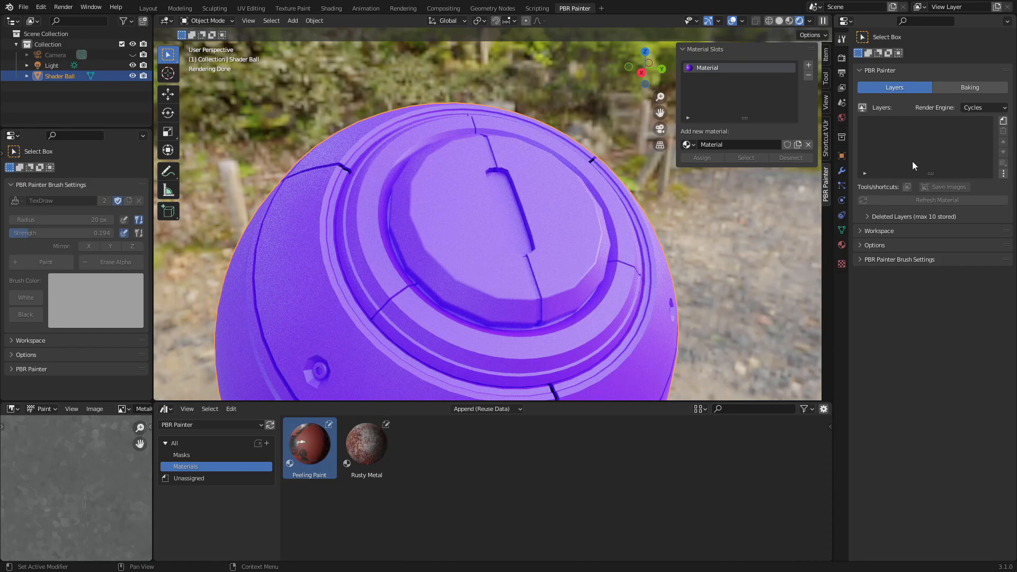
# Add a Standard painted layer named New Layer at 2k resolution.
pyautogui.click(1002, 123)
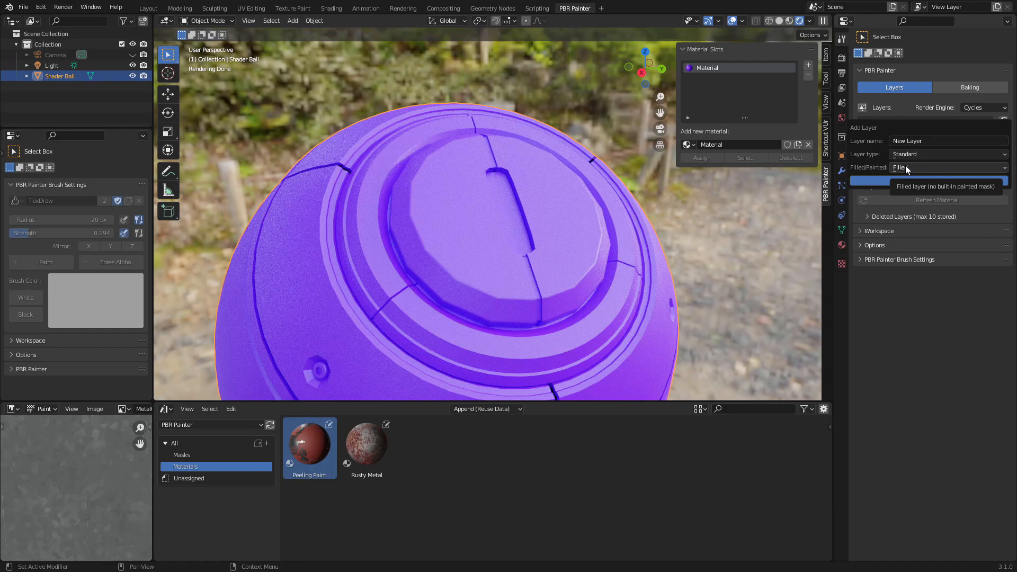
pyautogui.click(900, 167)
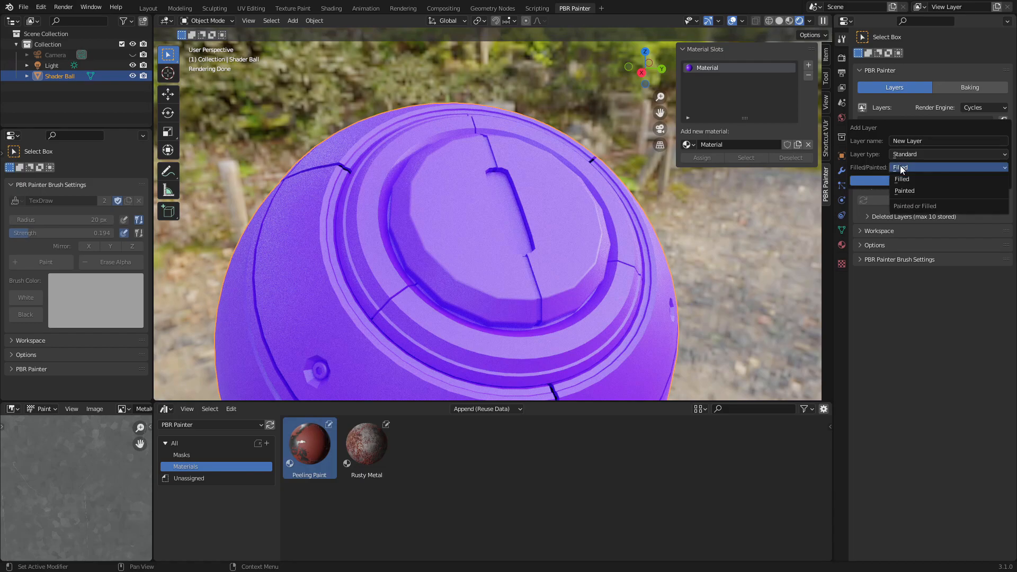
pyautogui.click(919, 190)
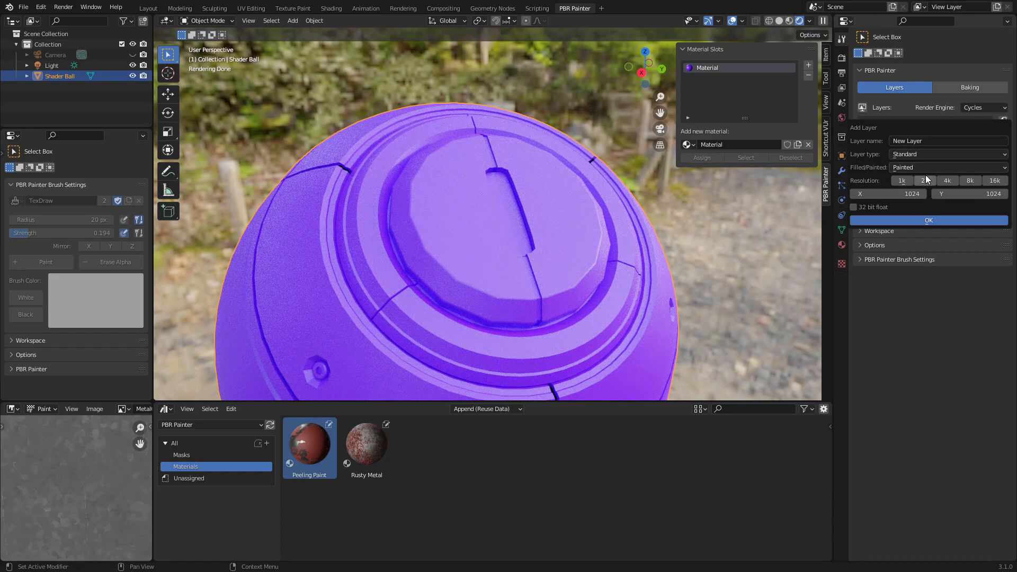
pyautogui.click(933, 168)
pyautogui.click(918, 171)
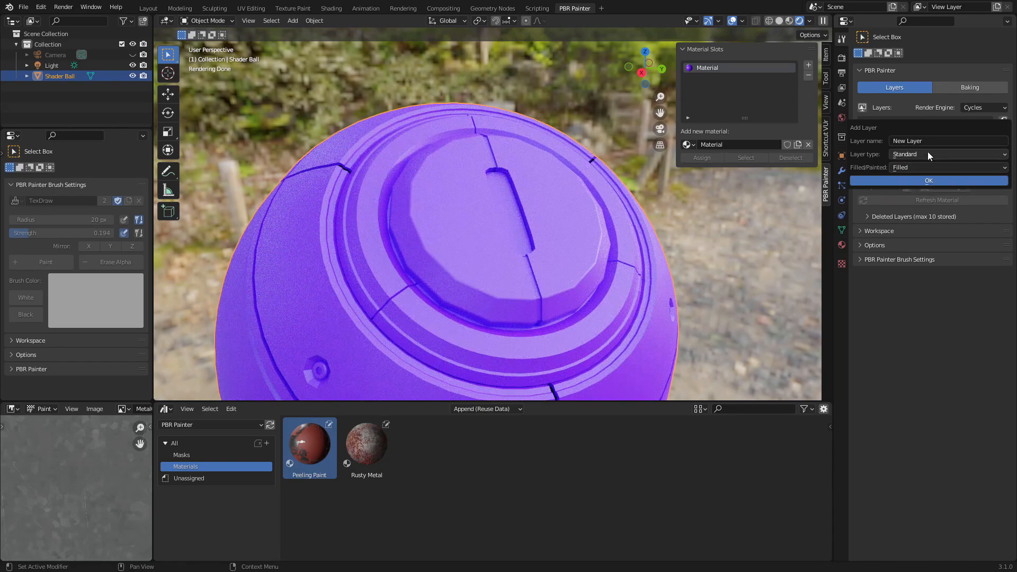
pyautogui.click(911, 165)
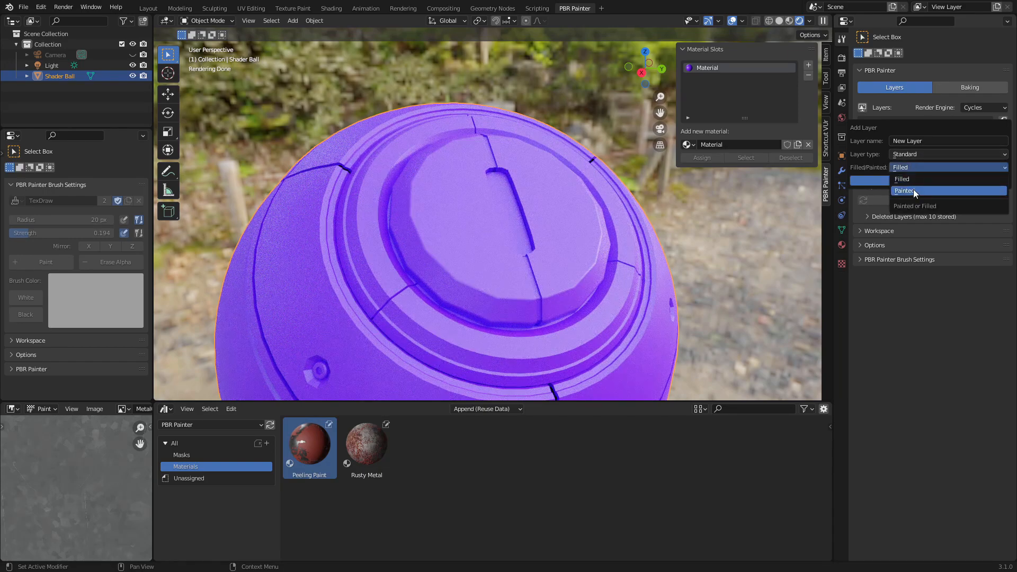
pyautogui.click(913, 190)
pyautogui.click(924, 181)
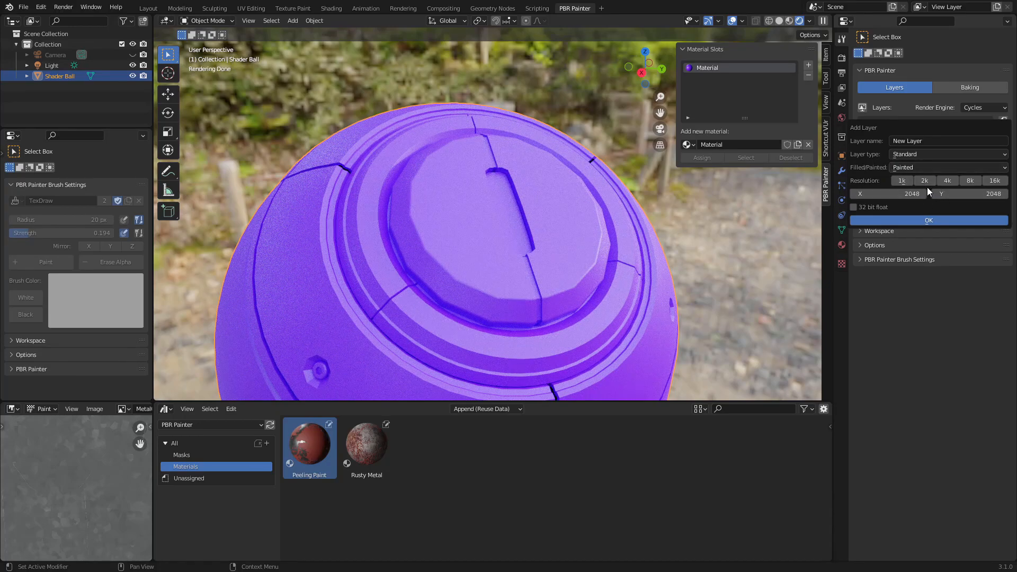
pyautogui.click(921, 221)
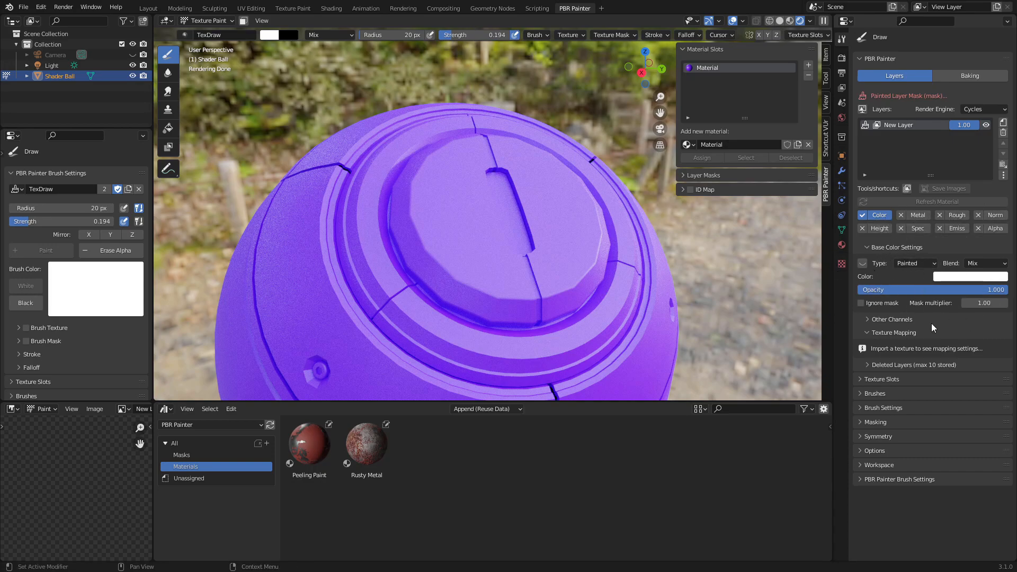
# Enable the new layer's Metal and Rough channels, lower its roughness and set metallic to 1.000.
pyautogui.click(893, 334)
pyautogui.click(925, 216)
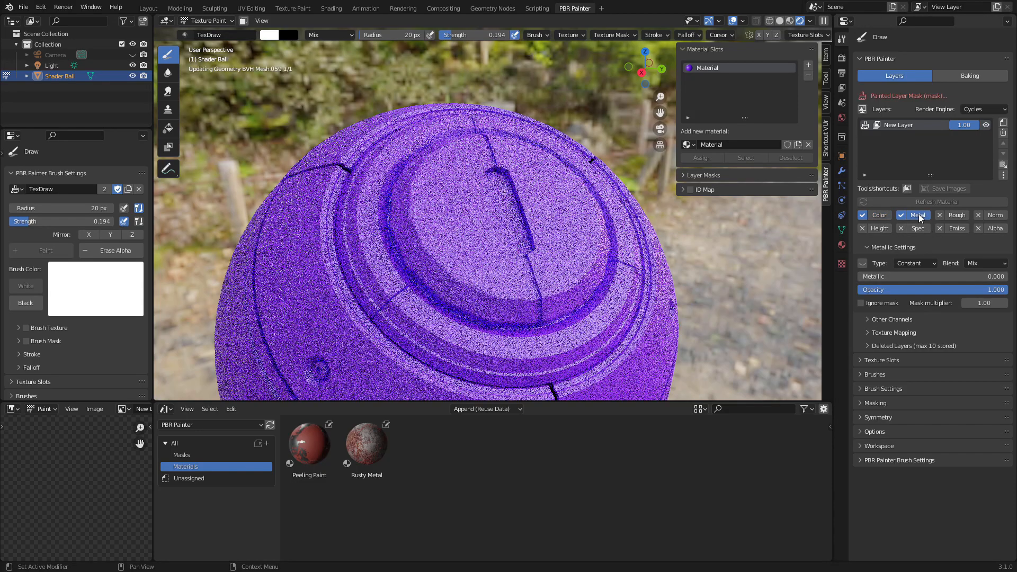
pyautogui.click(954, 215)
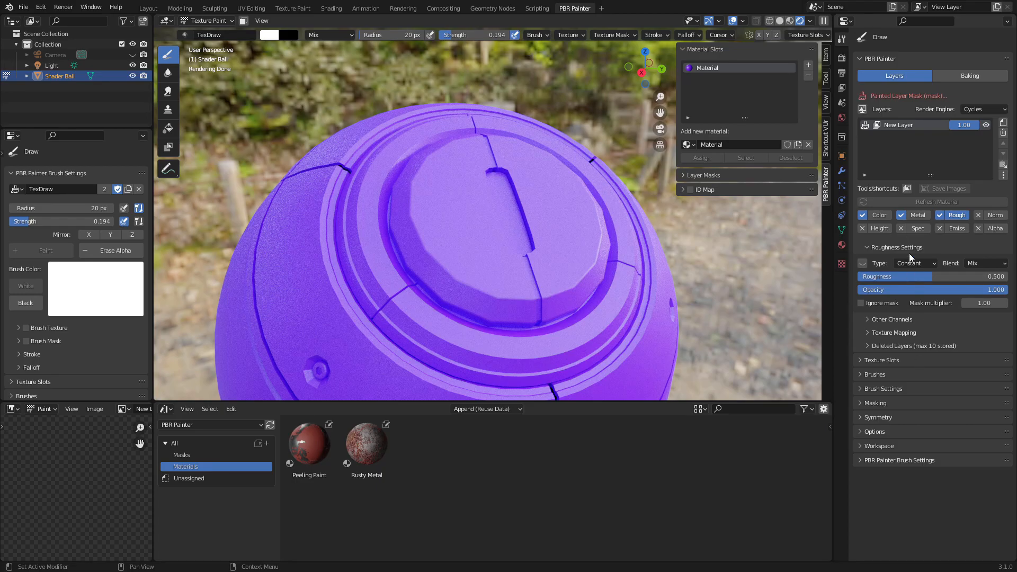
pyautogui.moveTo(921, 280); pyautogui.dragTo(887, 280)
pyautogui.click(918, 215)
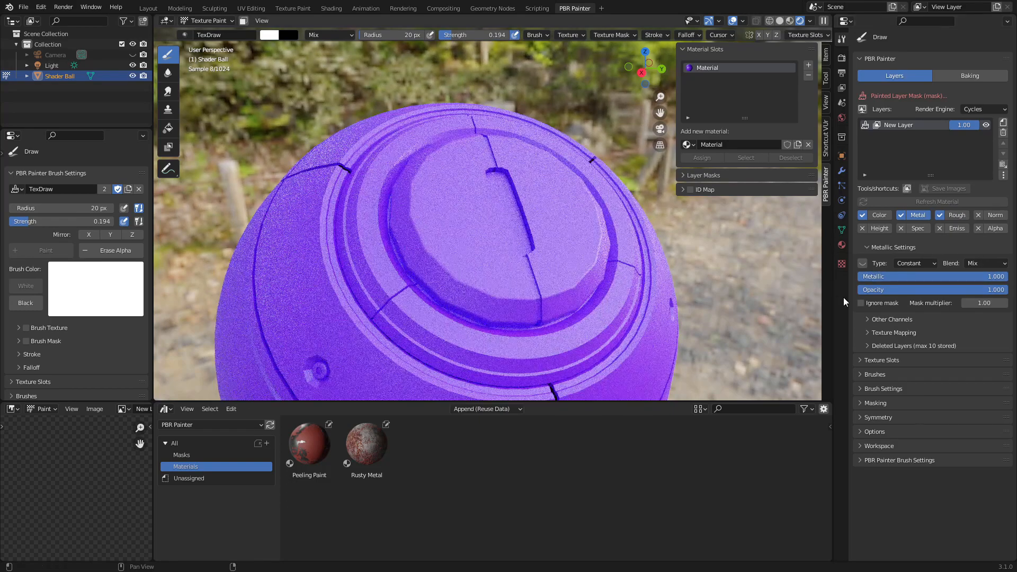
pyautogui.click(881, 215)
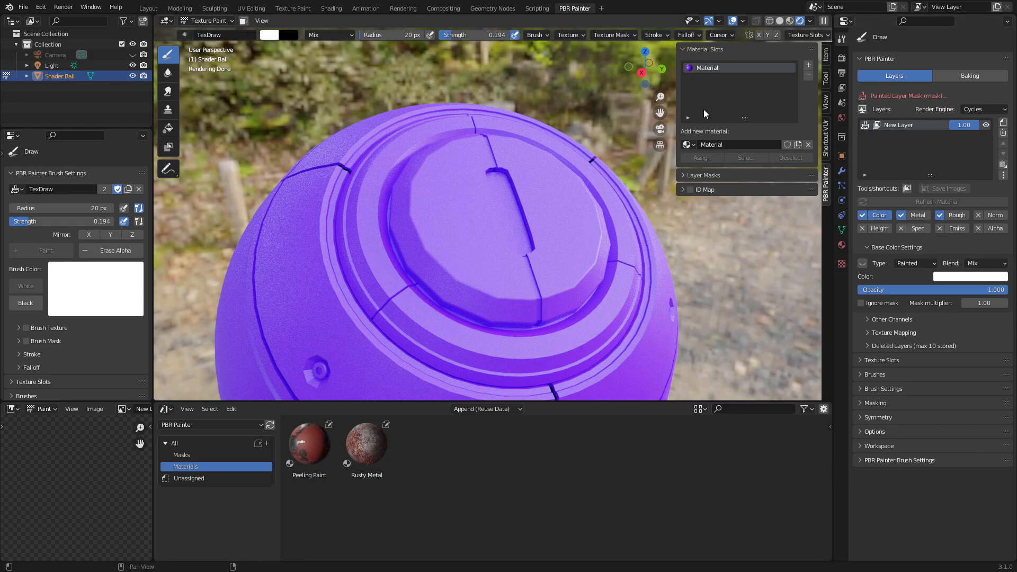
# Switch the viewport to Material Preview shading and paint a white patch on the ball's raised disc.
pyautogui.click(789, 20)
pyautogui.moveTo(482, 272); pyautogui.dragTo(499, 270, button='middle')
pyautogui.moveTo(500, 270)
pyautogui.mouseDown()
pyautogui.moveTo(483, 236)
pyautogui.moveTo(461, 240)
pyautogui.moveTo(487, 253)
pyautogui.mouseUp()
pyautogui.scroll(5, 522, 265)
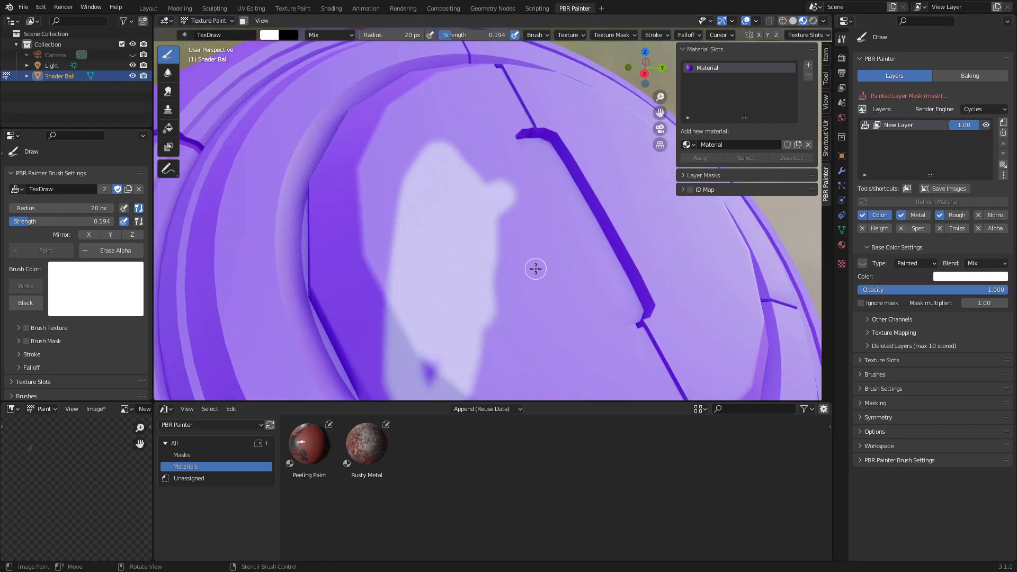
pyautogui.moveTo(536, 268); pyautogui.dragTo(479, 270, button='middle')
pyautogui.scroll(-5, 402, 276)
pyautogui.moveTo(353, 276); pyautogui.dragTo(424, 270, button='middle')
# Set the layer's roughness to 0.080 and paint more zigzag strokes across the raised disc.
pyautogui.click(917, 218)
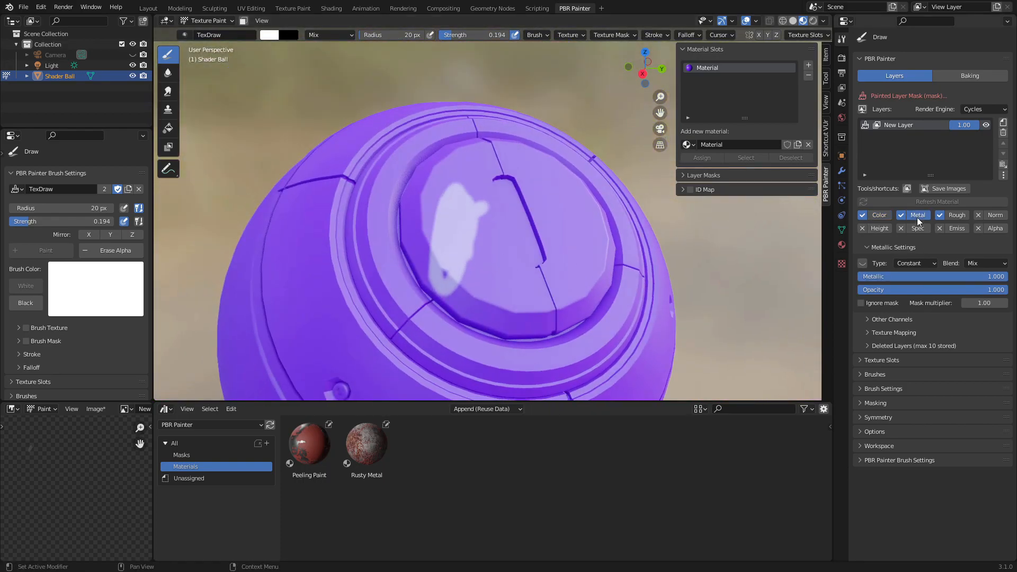
pyautogui.click(953, 213)
pyautogui.moveTo(948, 278); pyautogui.dragTo(921, 278)
pyautogui.moveTo(503, 212)
pyautogui.mouseDown(button='middle')
pyautogui.moveTo(516, 224)
pyautogui.moveTo(508, 218)
pyautogui.mouseUp(button='middle')
pyautogui.moveTo(437, 170)
pyautogui.mouseDown()
pyautogui.moveTo(420, 214)
pyautogui.moveTo(483, 228)
pyautogui.moveTo(517, 204)
pyautogui.moveTo(489, 211)
pyautogui.mouseUp()
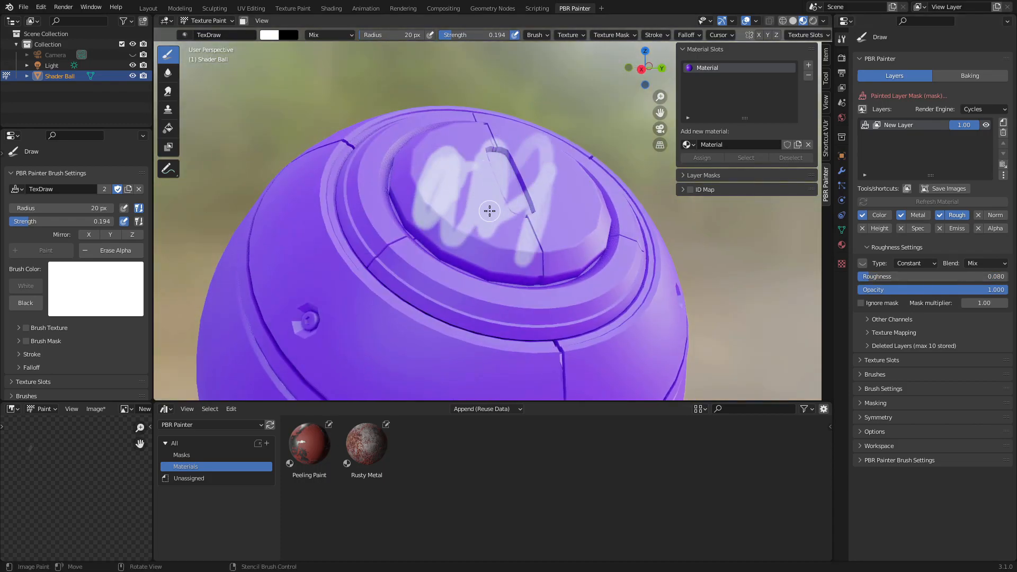
# Raise the brush strength to 1.000 and paint dense strokes over the raised disc around its slot.
pyautogui.hotkey('shift', 'f')
pyautogui.click(594, 227)
pyautogui.moveTo(488, 227)
pyautogui.mouseDown(button='middle')
pyautogui.moveTo(503, 209)
pyautogui.moveTo(427, 211)
pyautogui.mouseUp(button='middle')
pyautogui.moveTo(427, 212)
pyautogui.mouseDown()
pyautogui.moveTo(459, 113)
pyautogui.moveTo(404, 234)
pyautogui.moveTo(416, 290)
pyautogui.moveTo(450, 240)
pyautogui.mouseUp()
pyautogui.moveTo(450, 240); pyautogui.dragTo(475, 260, button='middle')
pyautogui.moveTo(426, 206)
pyautogui.keyDown('shift'); pyautogui.mouseDown(button='middle')
pyautogui.moveTo(456, 250)
pyautogui.moveTo(453, 234)
pyautogui.mouseUp(button='middle'); pyautogui.keyUp('shift')
pyautogui.moveTo(447, 156)
pyautogui.mouseDown()
pyautogui.moveTo(447, 206)
pyautogui.moveTo(486, 104)
pyautogui.moveTo(466, 228)
pyautogui.moveTo(497, 149)
pyautogui.moveTo(538, 140)
pyautogui.moveTo(572, 233)
pyautogui.moveTo(535, 170)
pyautogui.moveTo(487, 171)
pyautogui.moveTo(534, 197)
pyautogui.mouseUp()
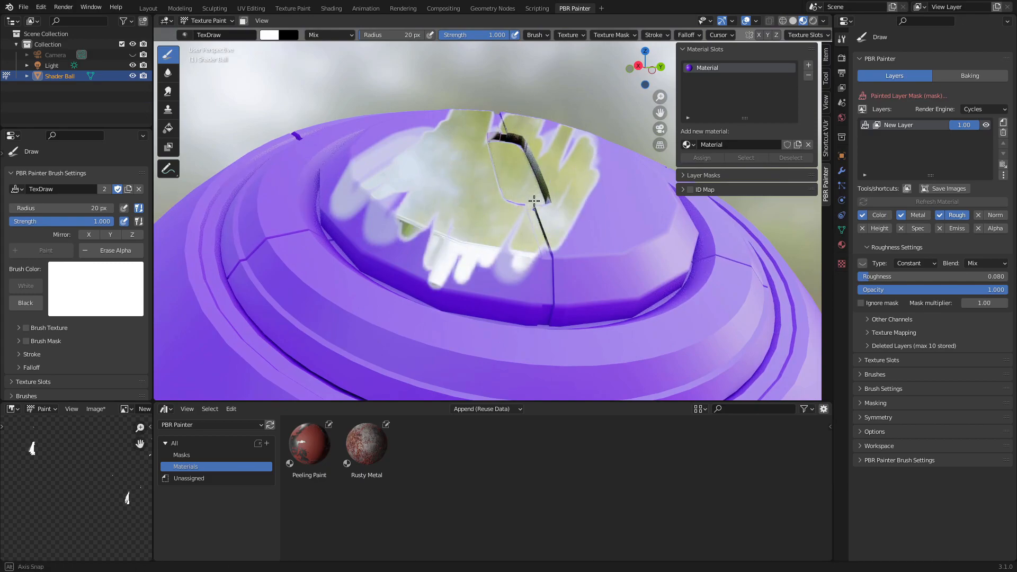
pyautogui.moveTo(534, 197); pyautogui.dragTo(529, 227, button='middle')
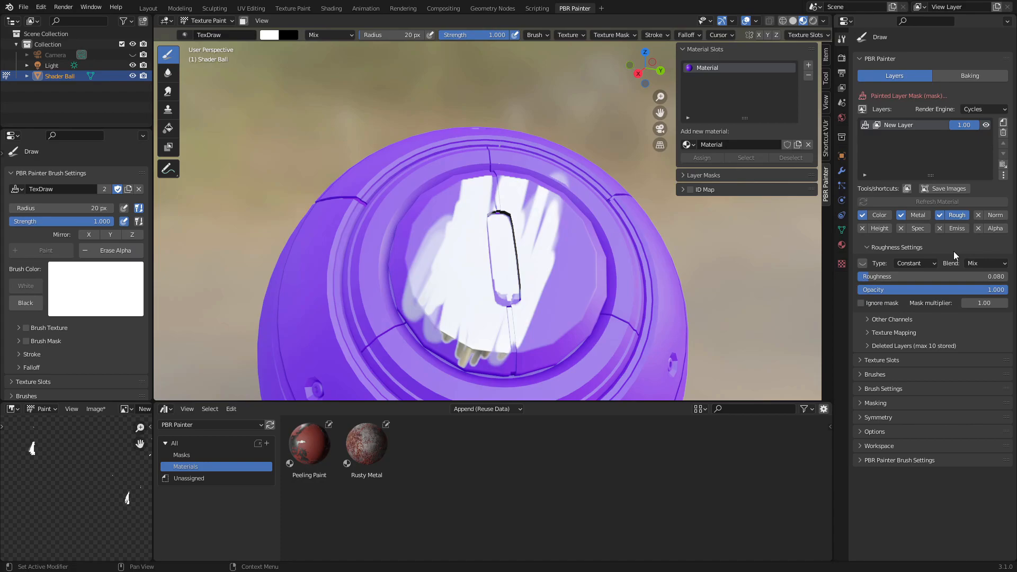
# Enable the layer's Norm channel, refresh the material and inspect the painted disc from several angles.
pyautogui.click(997, 217)
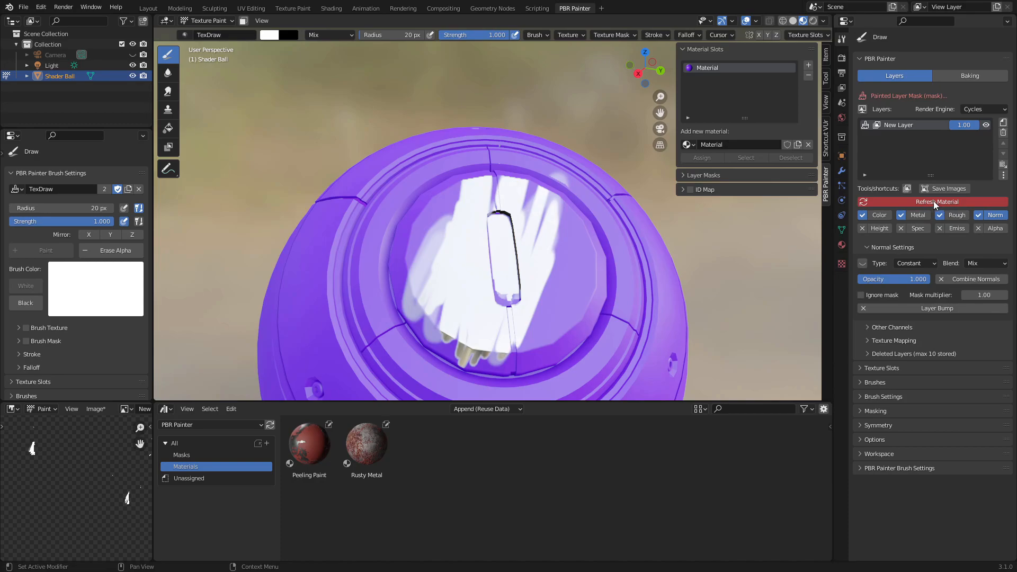
pyautogui.moveTo(570, 273)
pyautogui.mouseDown(button='middle')
pyautogui.moveTo(567, 284)
pyautogui.moveTo(569, 273)
pyautogui.mouseUp(button='middle')
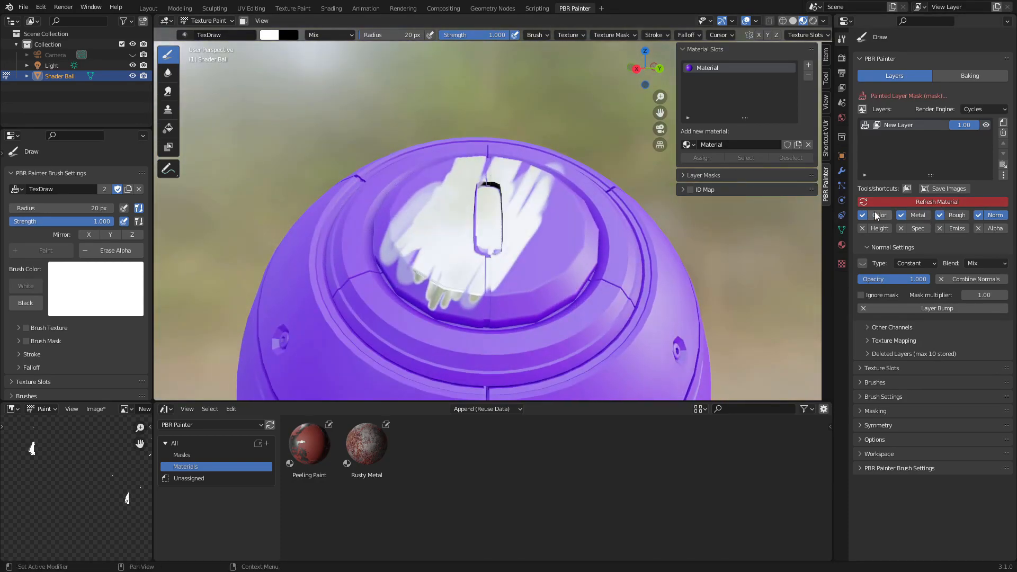
pyautogui.click(923, 202)
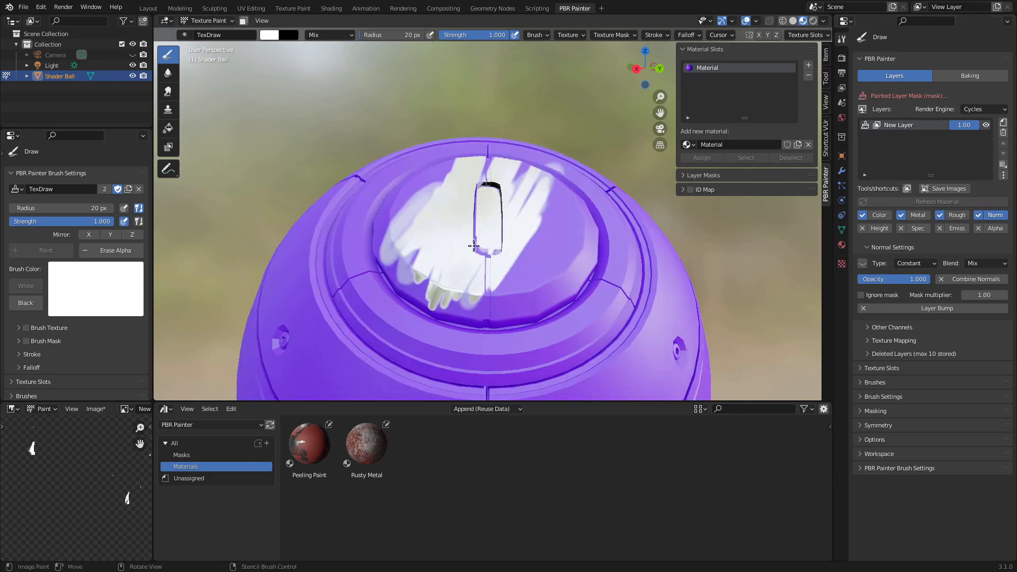
pyautogui.moveTo(505, 185); pyautogui.dragTo(498, 306, button='middle')
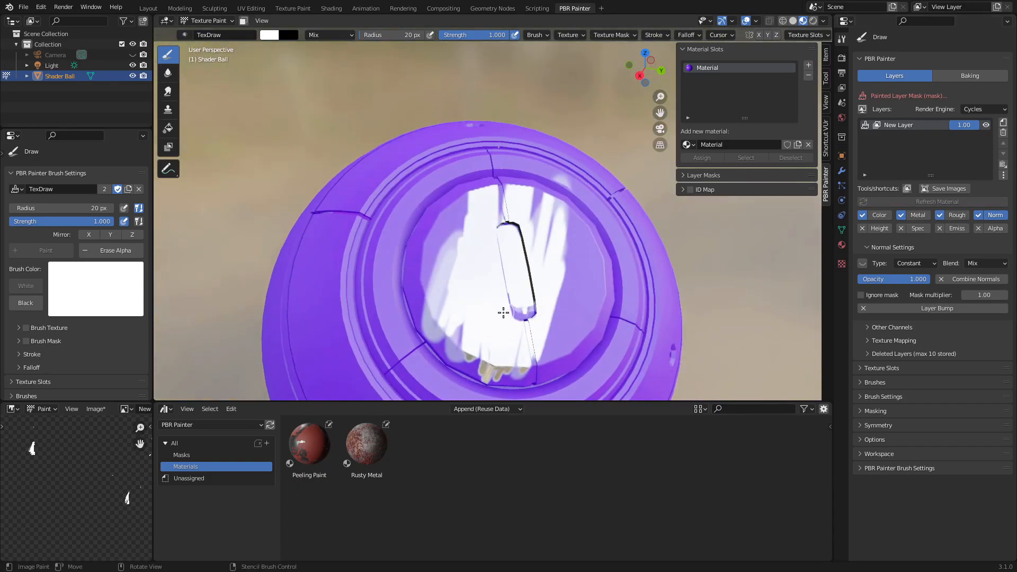
pyautogui.moveTo(545, 354); pyautogui.dragTo(527, 338, button='middle')
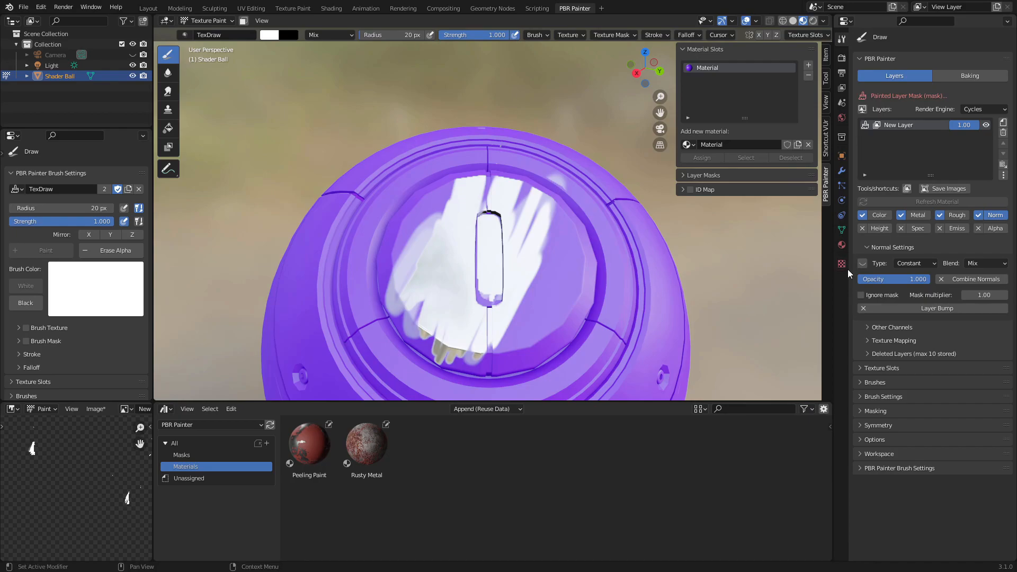
pyautogui.moveTo(668, 297); pyautogui.dragTo(611, 260, button='middle')
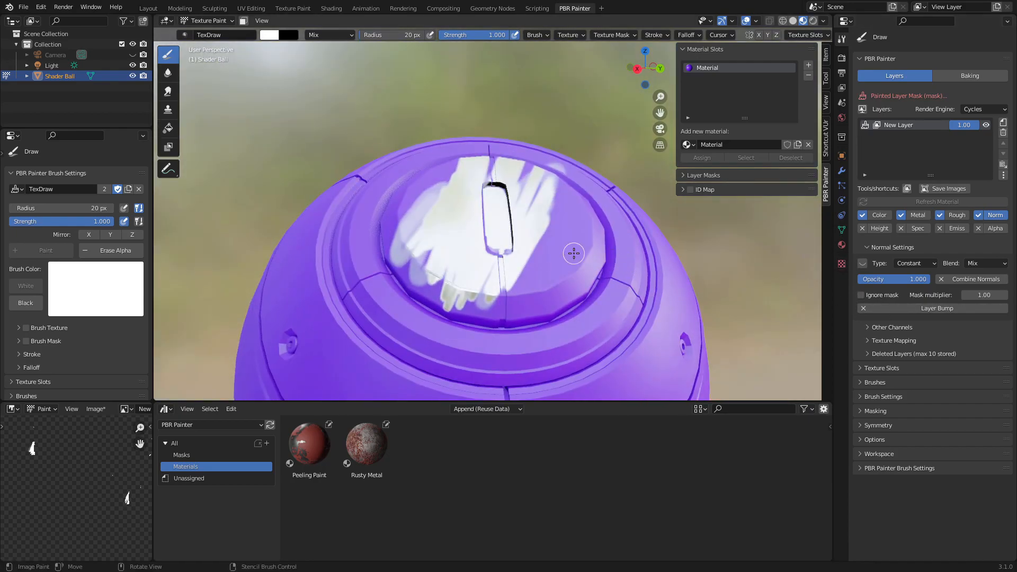
# Turn on Layer Bump in the layer's normal settings and toggle it off and on to compare the painted edges on the disc.
pyautogui.click(917, 309)
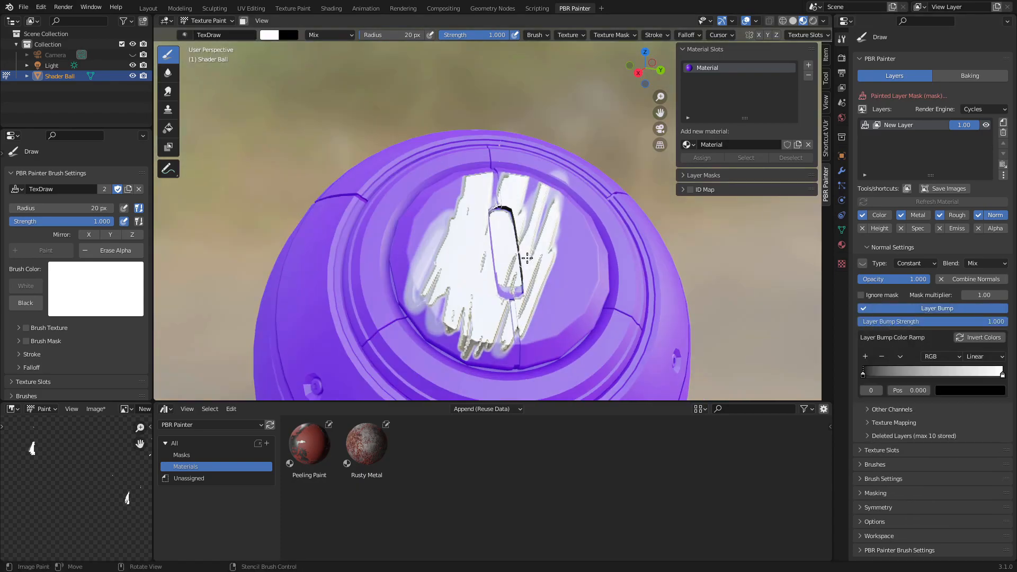
pyautogui.moveTo(623, 321); pyautogui.dragTo(540, 294, button='middle')
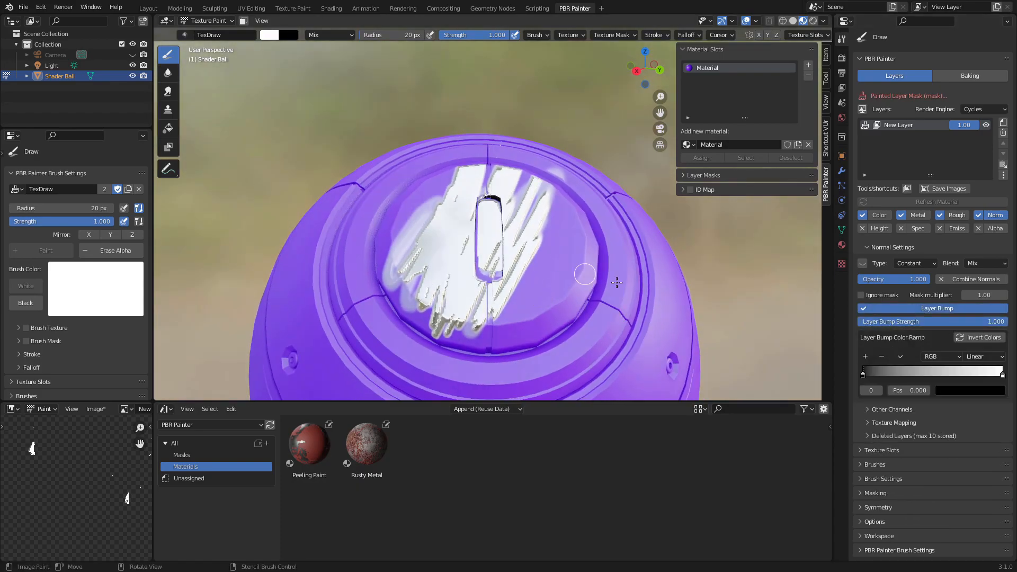
pyautogui.click(916, 310)
pyautogui.click(916, 309)
pyautogui.click(917, 310)
pyautogui.click(917, 309)
pyautogui.click(917, 310)
pyautogui.click(916, 310)
pyautogui.scroll(5, 535, 277)
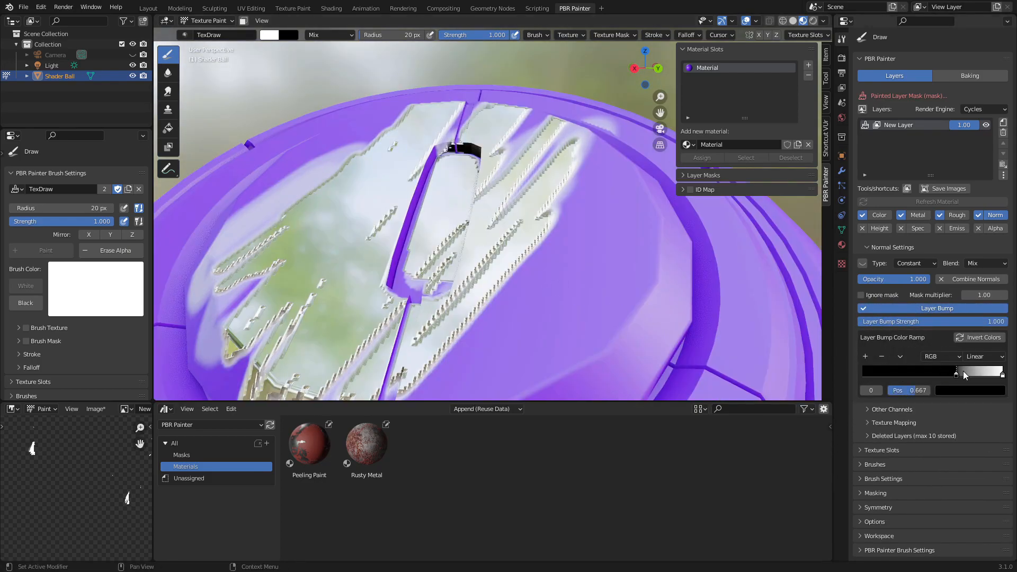
# Try shifting the stops of the layer bump color ramp, add a white stop at 0.500 and make the end stop black.
pyautogui.moveTo(998, 377)
pyautogui.mouseDown()
pyautogui.moveTo(906, 373)
pyautogui.moveTo(1003, 377)
pyautogui.mouseUp()
pyautogui.moveTo(810, 344); pyautogui.dragTo(555, 296, button='middle')
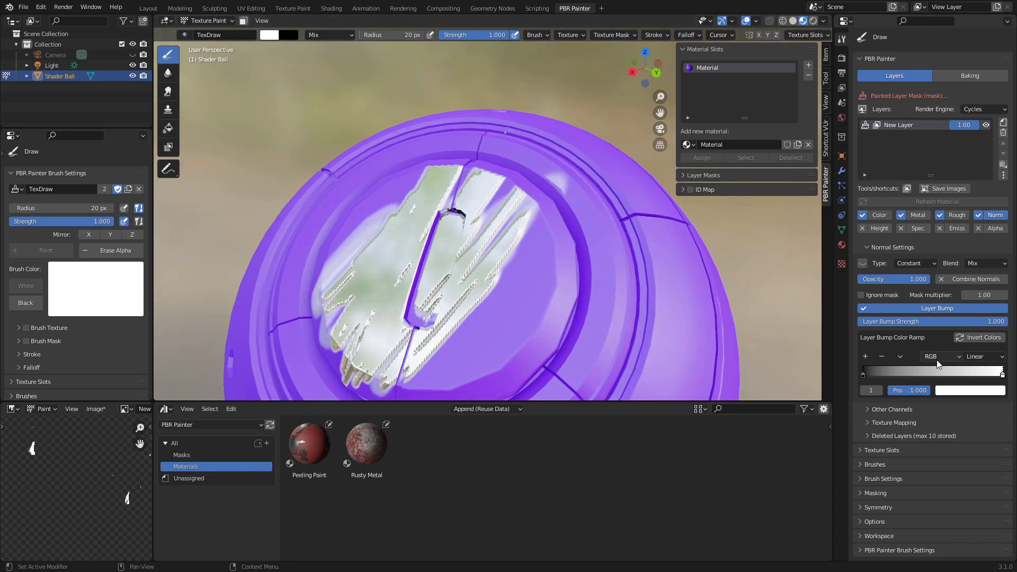
pyautogui.click(865, 356)
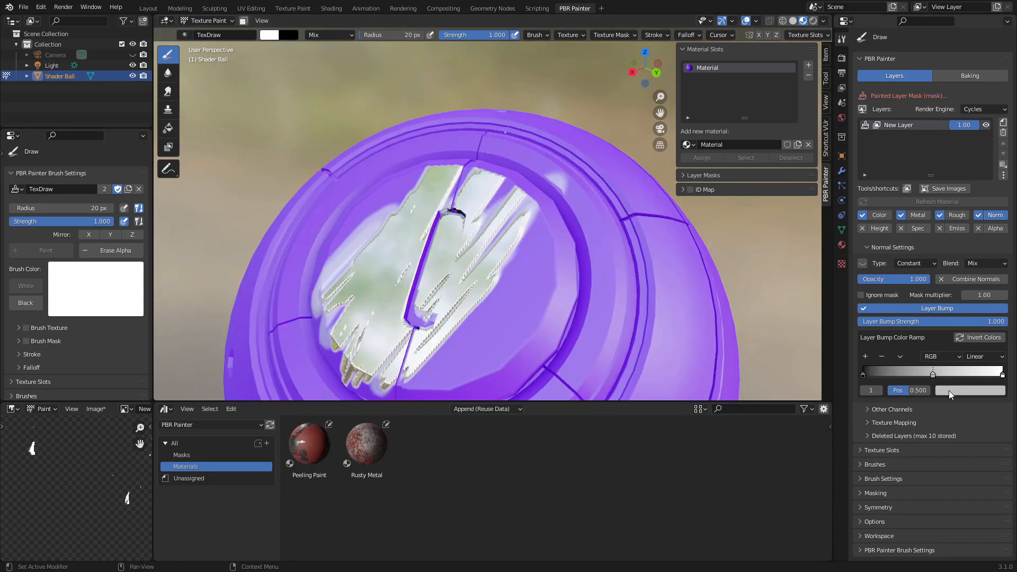
pyautogui.click(970, 390)
pyautogui.moveTo(997, 265); pyautogui.dragTo(997, 238)
pyautogui.click(1001, 375)
pyautogui.click(991, 390)
pyautogui.moveTo(1000, 301); pyautogui.dragTo(1000, 318)
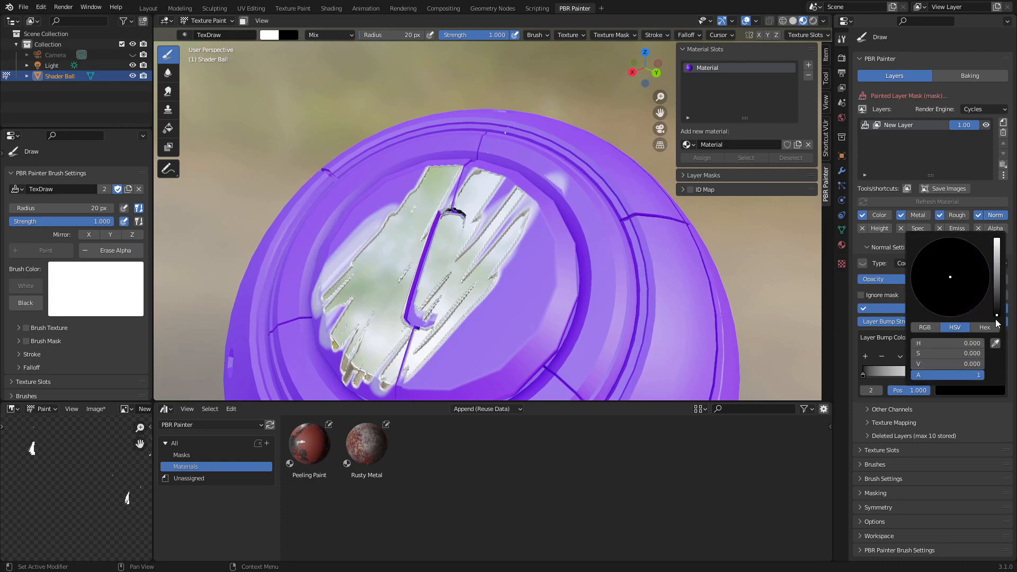
# Add black stops at 0.750 and 0.250 on the layer bump color ramp.
pyautogui.click(866, 356)
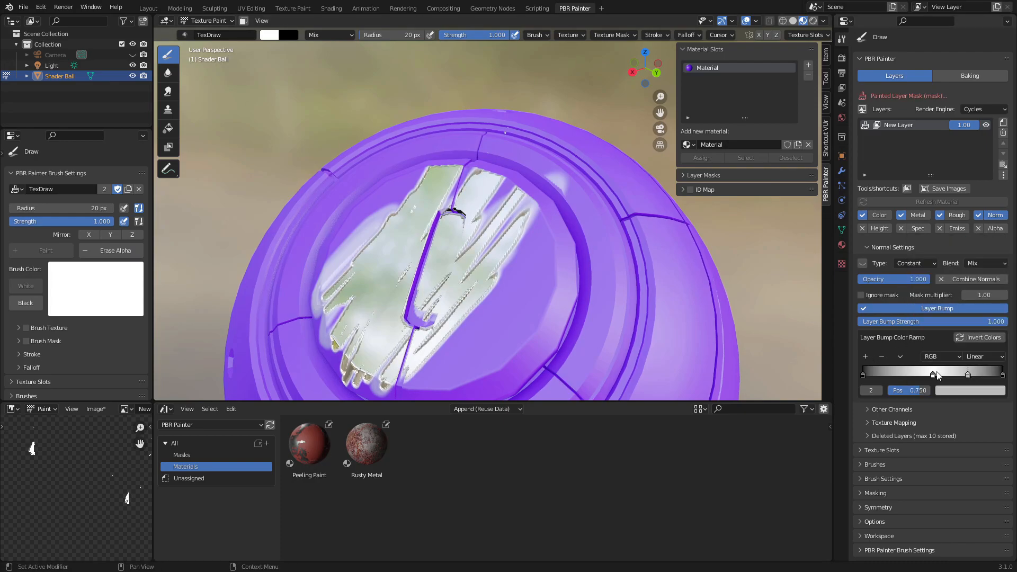
pyautogui.click(965, 390)
pyautogui.moveTo(998, 263); pyautogui.dragTo(998, 318)
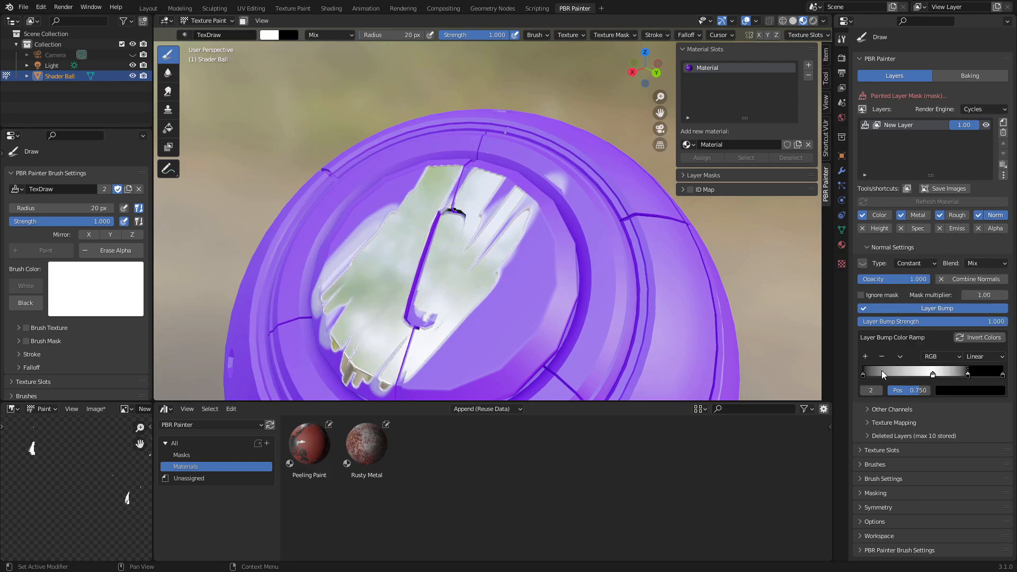
pyautogui.click(863, 374)
pyautogui.click(865, 356)
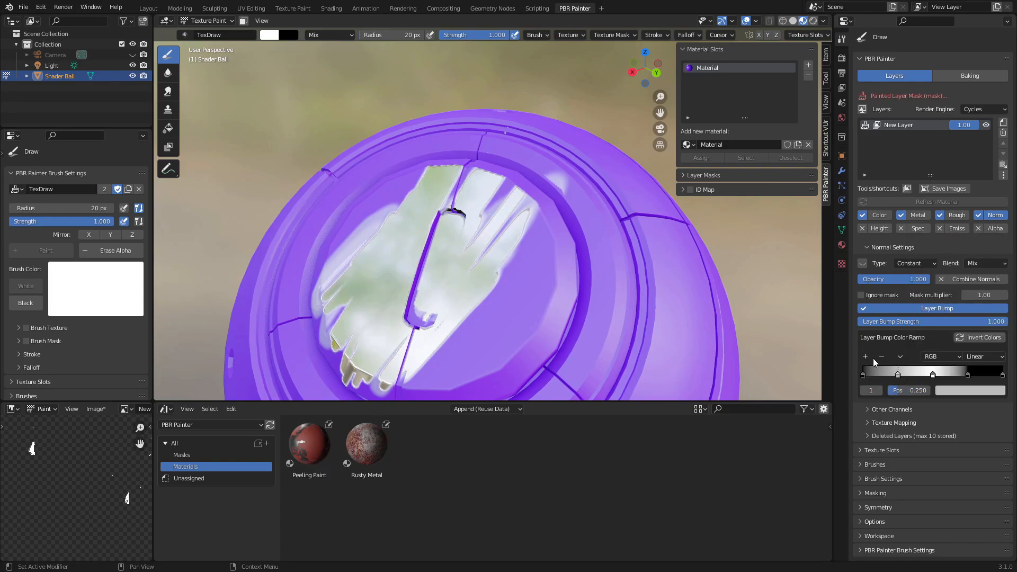
pyautogui.click(964, 389)
pyautogui.moveTo(998, 273); pyautogui.dragTo(998, 317)
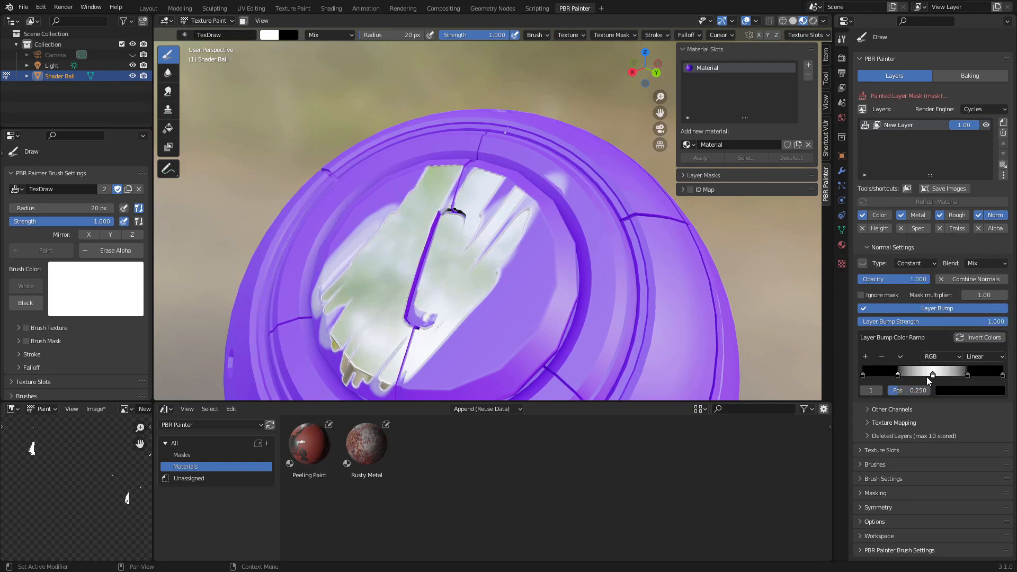
# Recolor the bump ramp's inner stops: white at 0.250, black at 0.500 and white at 0.750.
pyautogui.click(987, 390)
pyautogui.moveTo(1000, 259); pyautogui.dragTo(999, 234)
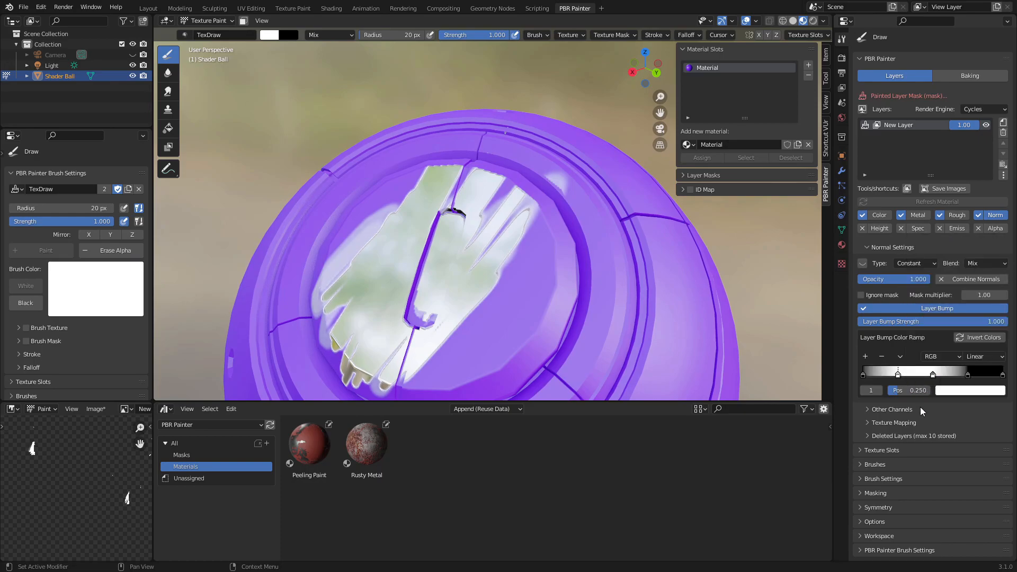
pyautogui.click(933, 376)
pyautogui.click(953, 390)
pyautogui.moveTo(996, 241)
pyautogui.mouseDown()
pyautogui.moveTo(997, 317)
pyautogui.moveTo(996, 241)
pyautogui.mouseUp()
pyautogui.click(964, 390)
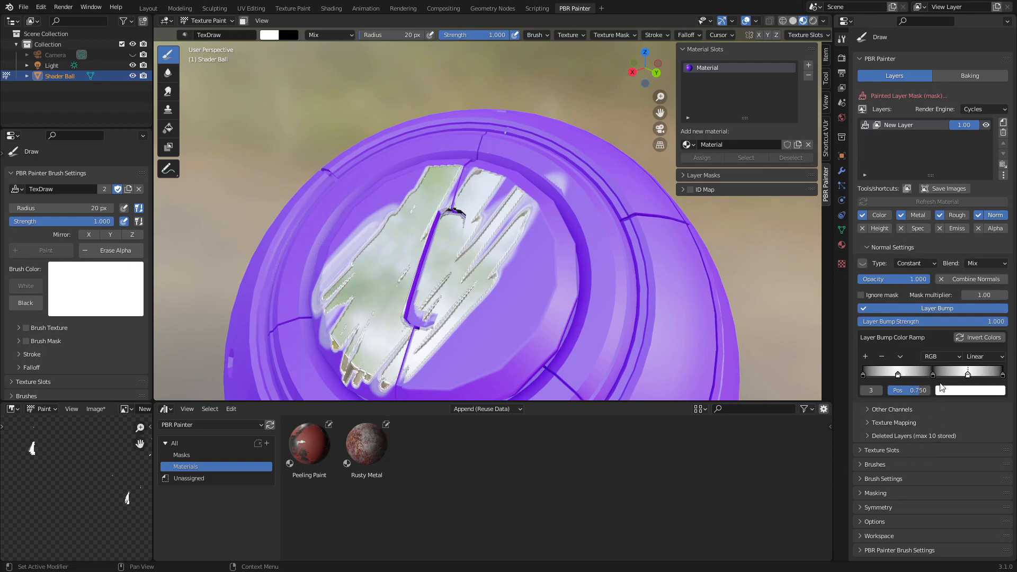
# Paint a small loop on the disc beside the existing strokes and further strokes lower on the ball.
pyautogui.scroll(5, 513, 300)
pyautogui.moveTo(620, 268)
pyautogui.mouseDown()
pyautogui.moveTo(603, 386)
pyautogui.moveTo(585, 308)
pyautogui.mouseUp()
pyautogui.scroll(-6, 605, 312)
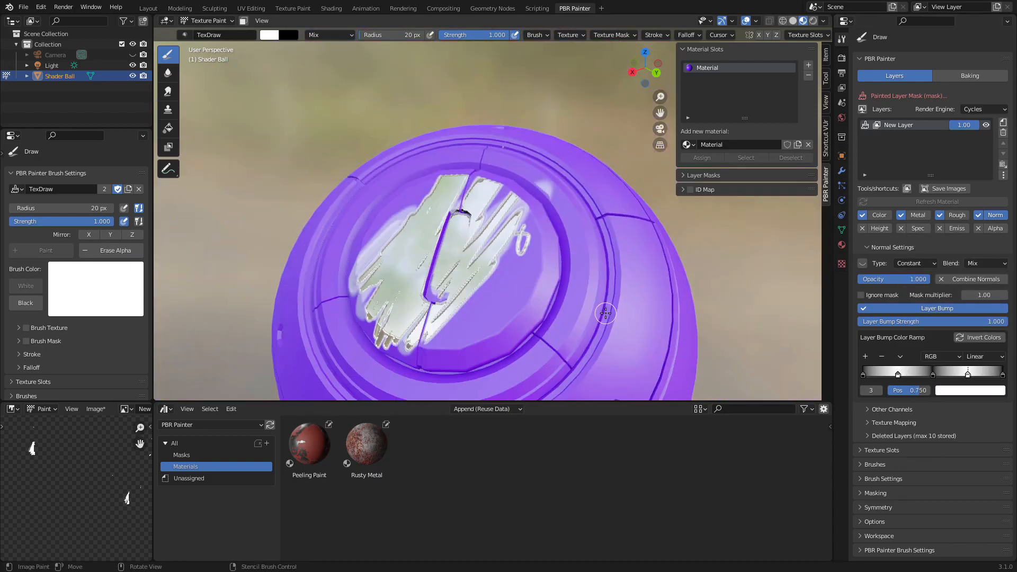
pyautogui.scroll(-4, 605, 313)
pyautogui.moveTo(489, 349); pyautogui.dragTo(575, 297, button='middle')
pyautogui.moveTo(452, 273)
pyautogui.mouseDown()
pyautogui.moveTo(431, 321)
pyautogui.moveTo(401, 233)
pyautogui.moveTo(453, 325)
pyautogui.moveTo(495, 291)
pyautogui.mouseUp()
# Set the brush radius to 79 px and paint broad metallic patches on the side of the ball.
pyautogui.press('f')
pyautogui.click(485, 325)
pyautogui.moveTo(533, 353)
pyautogui.mouseDown(button='middle')
pyautogui.moveTo(525, 350)
pyautogui.moveTo(544, 326)
pyautogui.moveTo(588, 320)
pyautogui.mouseUp(button='middle')
pyautogui.moveTo(431, 317); pyautogui.dragTo(480, 289)
# Move the first white stop of the bump ramp to 0.554 and set the Layer Bump Strength to 0.143.
pyautogui.moveTo(932, 375)
pyautogui.mouseDown()
pyautogui.moveTo(995, 375)
pyautogui.moveTo(924, 376)
pyautogui.moveTo(953, 375)
pyautogui.moveTo(930, 375)
pyautogui.moveTo(943, 378)
pyautogui.mouseUp()
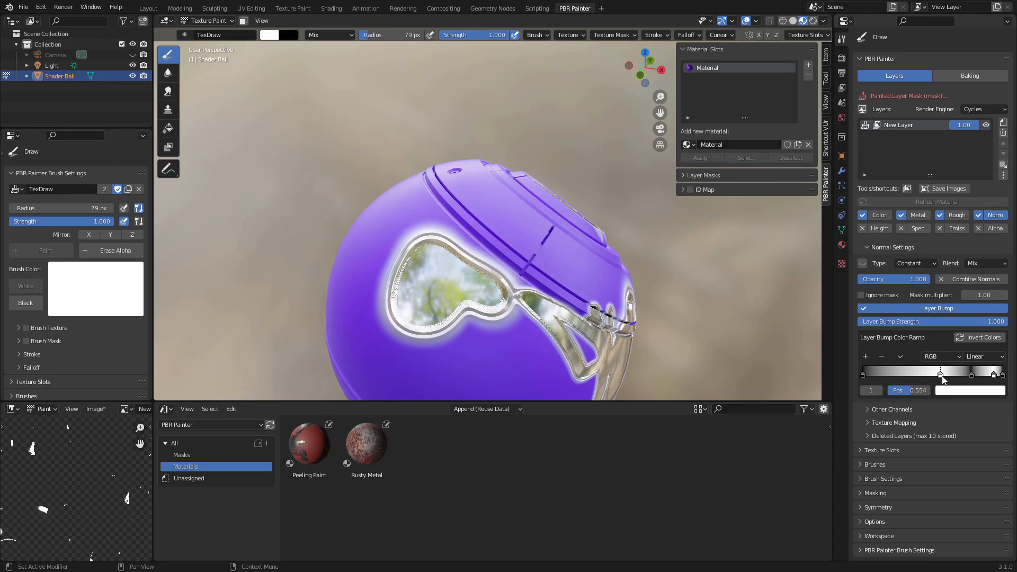
pyautogui.scroll(1, 560, 313)
pyautogui.moveTo(560, 312)
pyautogui.mouseDown(button='middle')
pyautogui.moveTo(504, 289)
pyautogui.moveTo(551, 310)
pyautogui.mouseUp(button='middle')
pyautogui.scroll(2, 554, 311)
pyautogui.moveTo(973, 327); pyautogui.dragTo(880, 324)
pyautogui.scroll(-3, 680, 342)
pyautogui.moveTo(681, 341); pyautogui.dragTo(625, 278, button='middle')
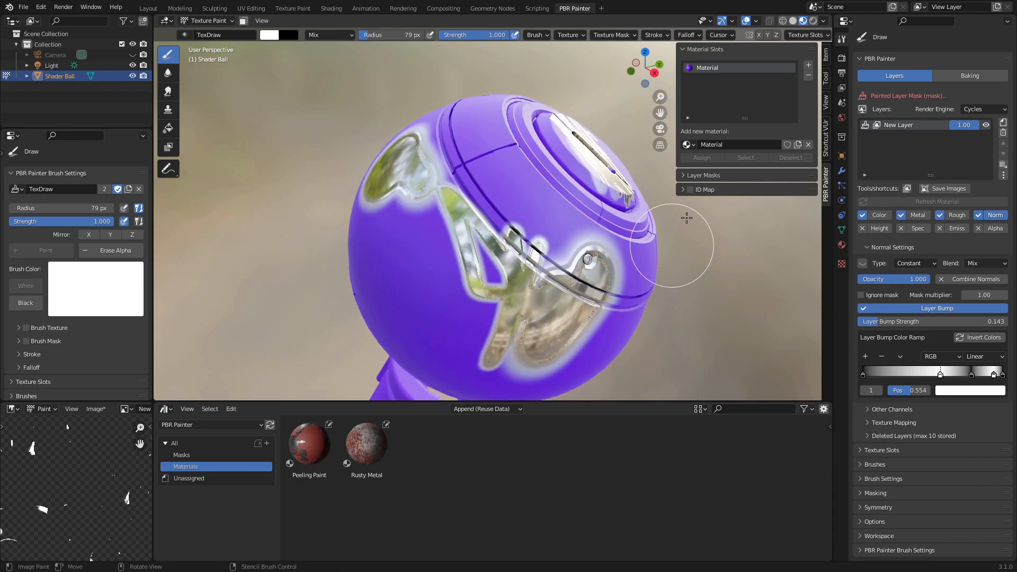
# Collapse the Material Slots section and show the Layer Masks settings of the painted layer.
pyautogui.click(705, 49)
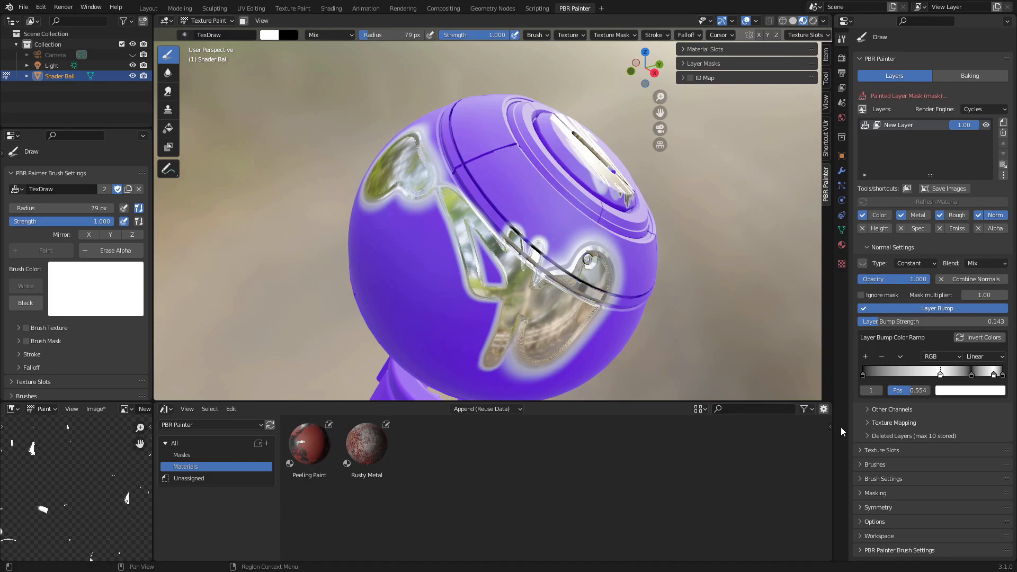
pyautogui.click(699, 63)
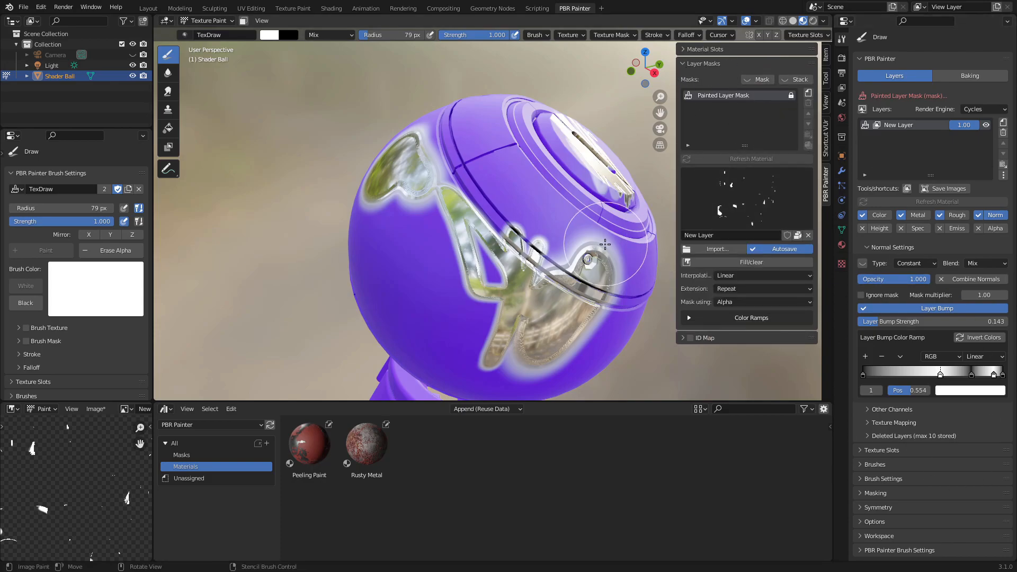
pyautogui.moveTo(599, 219); pyautogui.dragTo(580, 244, button='middle')
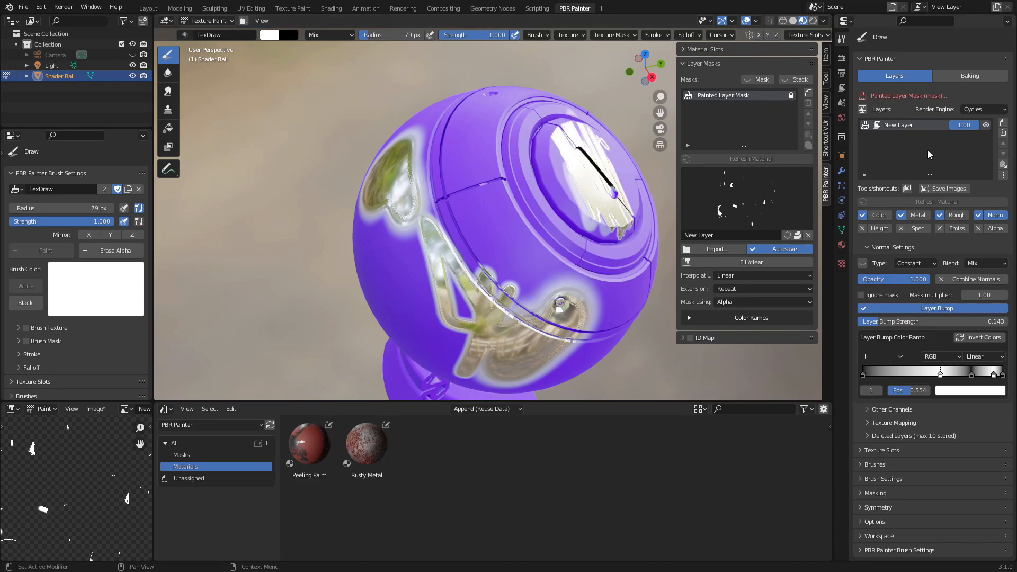
pyautogui.moveTo(604, 245); pyautogui.dragTo(653, 229, button='middle')
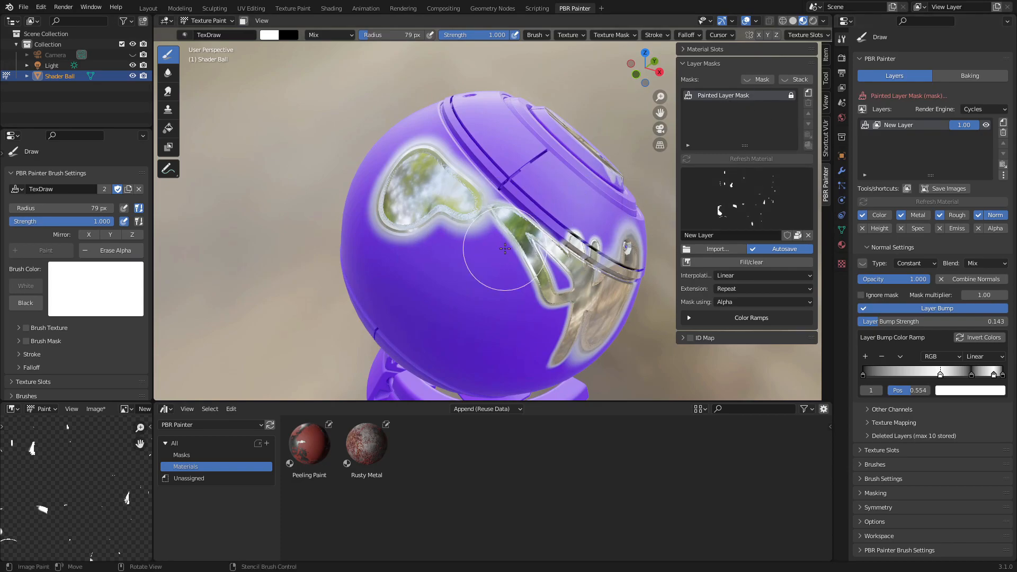
# Paint a downward extension onto the metallic patch on the ball's side.
pyautogui.scroll(5, 524, 297)
pyautogui.moveTo(490, 205); pyautogui.dragTo(509, 200, button='middle')
pyautogui.moveTo(490, 204)
pyautogui.mouseDown()
pyautogui.moveTo(480, 325)
pyautogui.moveTo(464, 254)
pyautogui.moveTo(513, 272)
pyautogui.mouseUp()
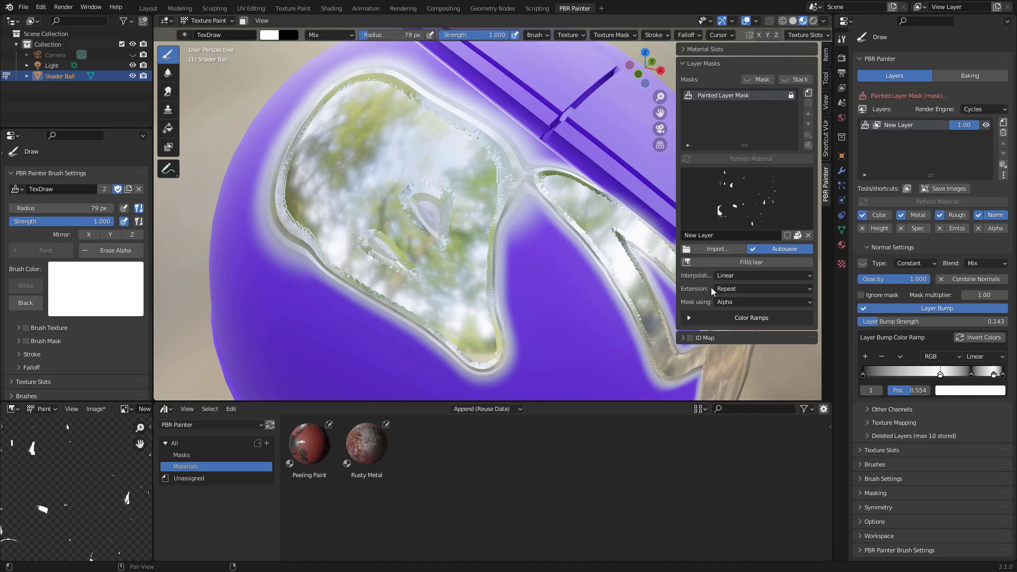
# Add a new Standard layer of the Filled kind above the painted layer.
pyautogui.click(1004, 123)
pyautogui.click(916, 170)
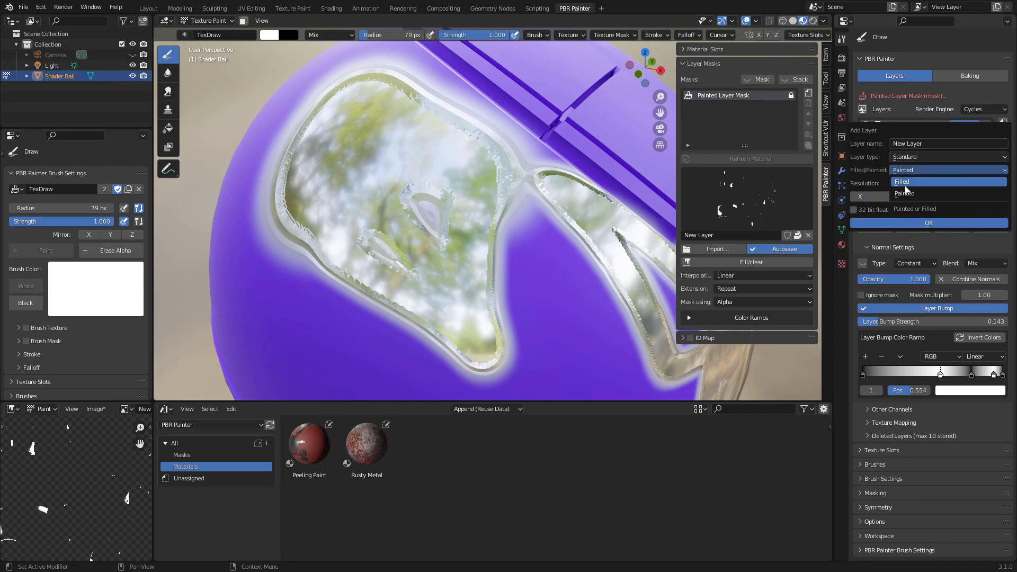
pyautogui.click(912, 184)
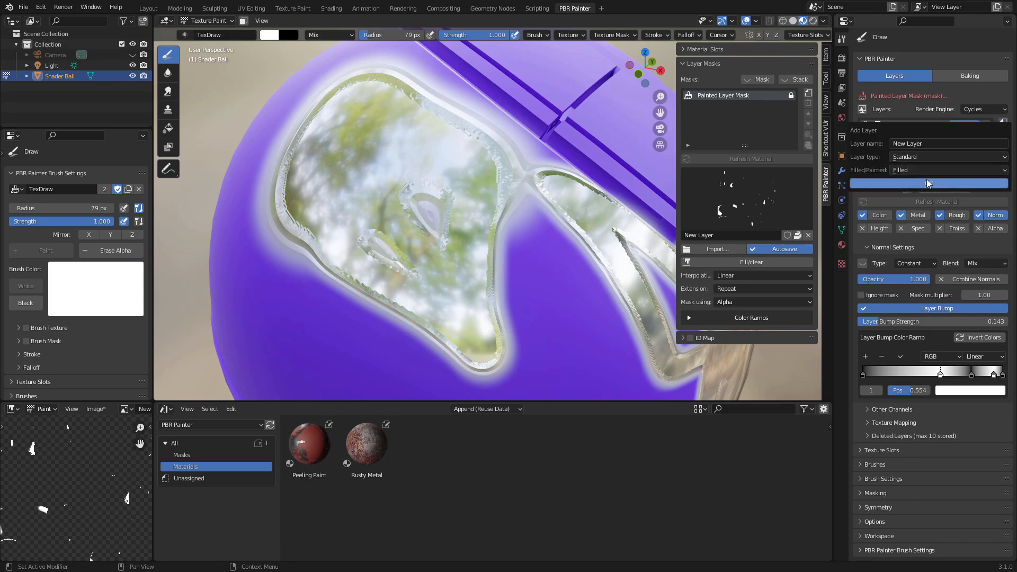
pyautogui.click(934, 184)
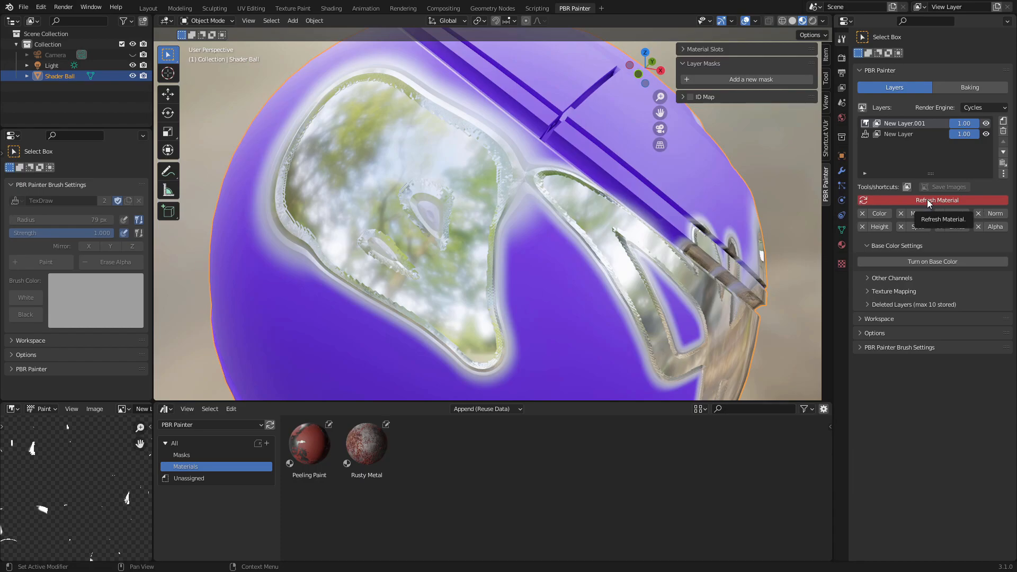
# Enable the new layer's Color and Rough channels, set its roughness to 0.794 and refresh the material.
pyautogui.click(879, 212)
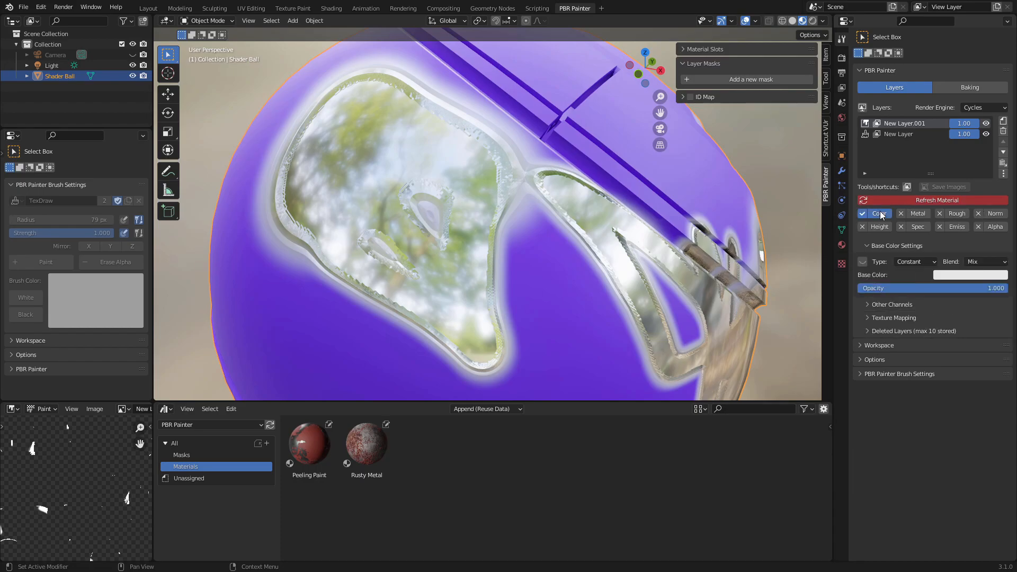
pyautogui.click(958, 215)
pyautogui.moveTo(945, 274); pyautogui.dragTo(916, 274)
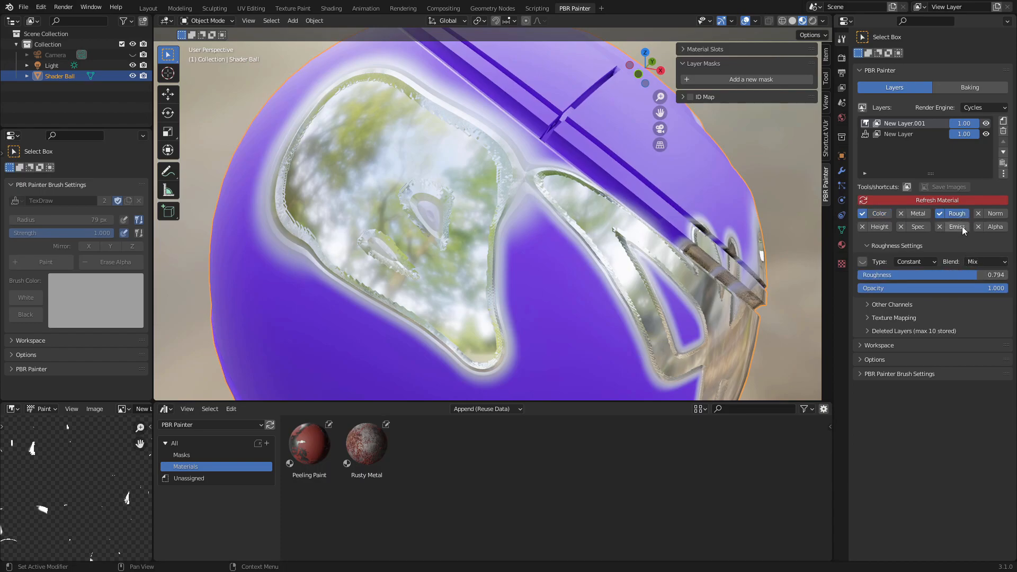
pyautogui.click(937, 201)
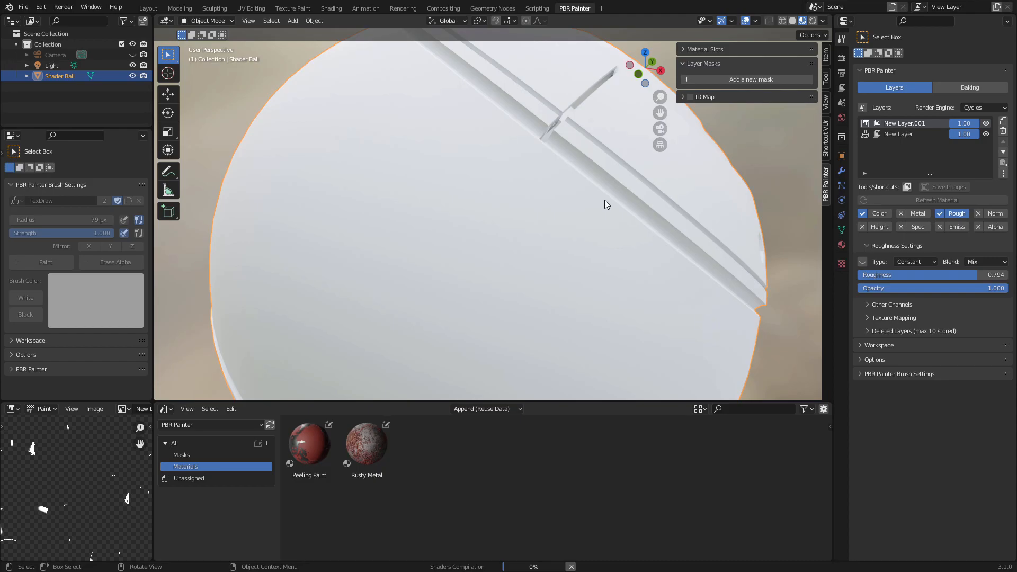
# Try varying the filled layer's overall opacity and its roughness opacity, return both to 1.00 and inspect the ball.
pyautogui.scroll(-4, 636, 209)
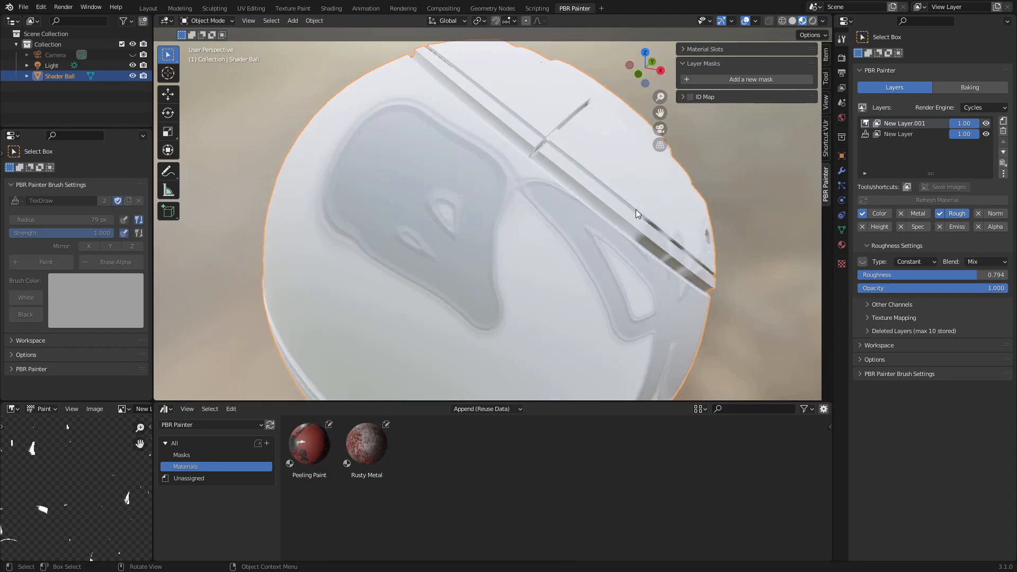
pyautogui.moveTo(736, 185); pyautogui.dragTo(559, 263, button='middle')
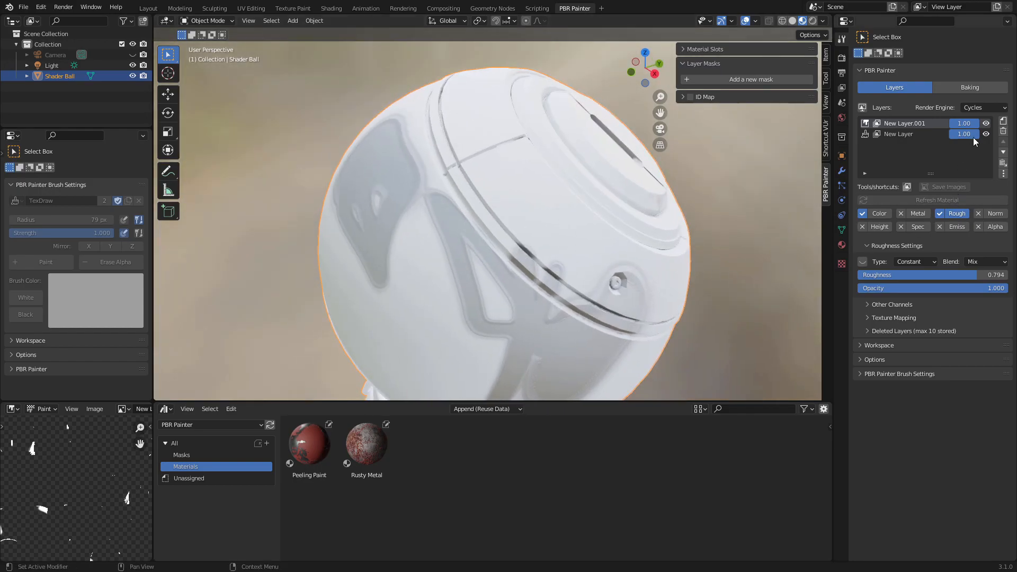
pyautogui.moveTo(973, 125)
pyautogui.mouseDown()
pyautogui.moveTo(950, 125)
pyautogui.moveTo(974, 125)
pyautogui.mouseUp()
pyautogui.moveTo(953, 288); pyautogui.dragTo(1008, 288)
pyautogui.moveTo(973, 127)
pyautogui.mouseDown()
pyautogui.moveTo(953, 127)
pyautogui.moveTo(980, 127)
pyautogui.mouseUp()
pyautogui.moveTo(635, 175); pyautogui.dragTo(612, 185, button='middle')
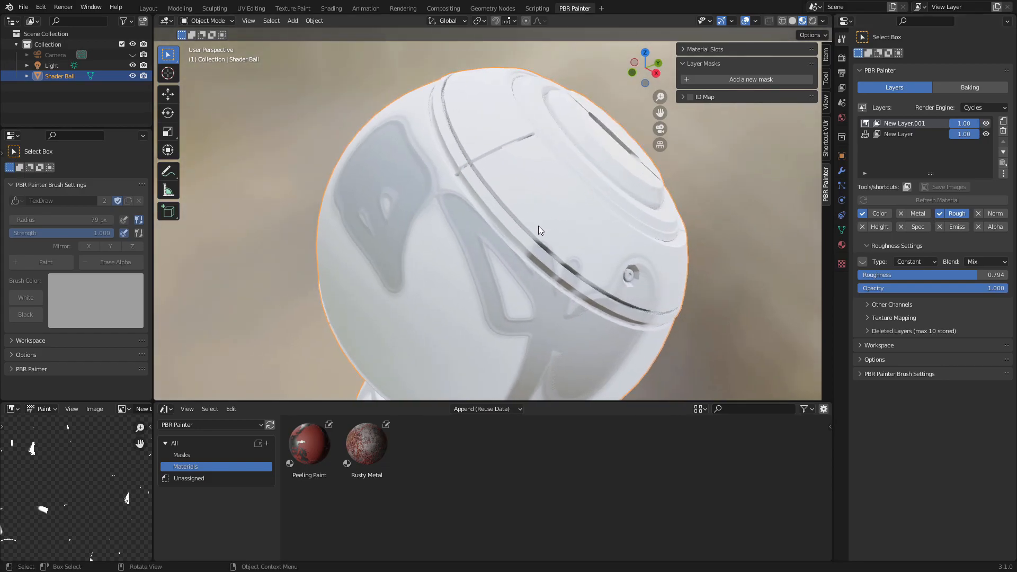
pyautogui.moveTo(538, 225); pyautogui.dragTo(558, 221, button='middle')
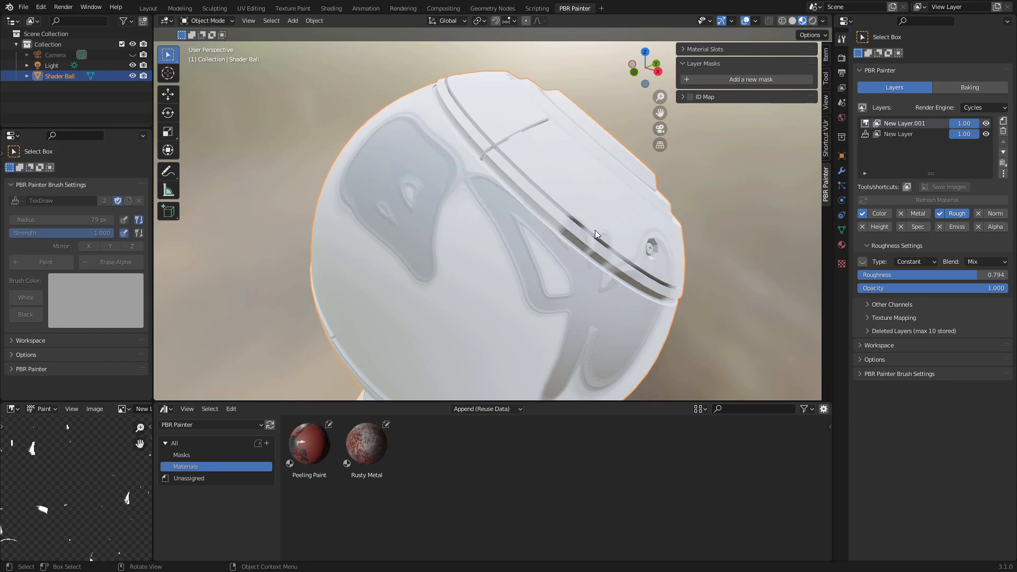
# Select the painted layer beneath the filled one and paint its patch further down the ball's side.
pyautogui.click(898, 134)
pyautogui.moveTo(521, 212)
pyautogui.mouseDown(button='middle')
pyautogui.moveTo(547, 200)
pyautogui.moveTo(581, 271)
pyautogui.moveTo(504, 227)
pyautogui.mouseUp(button='middle')
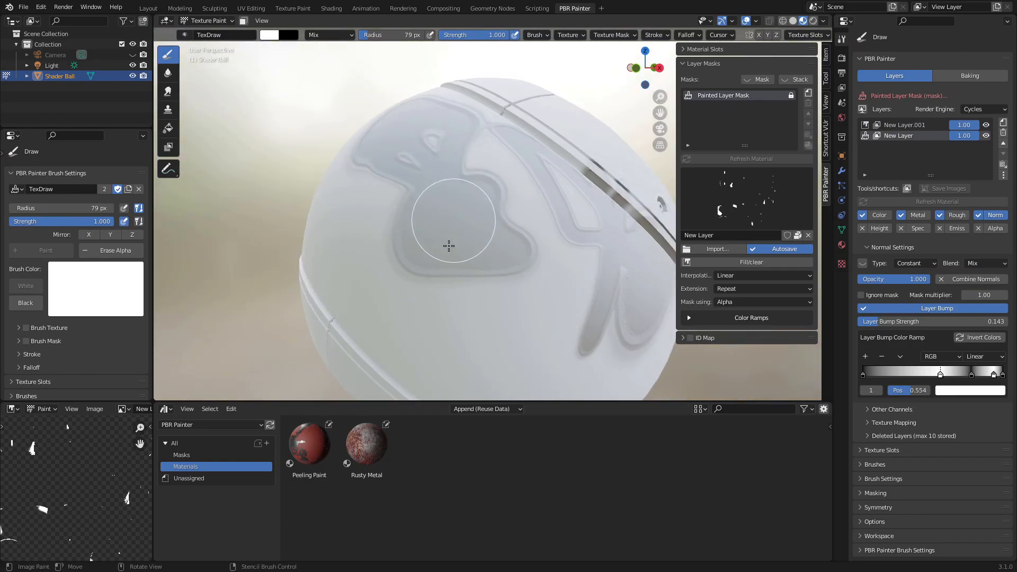
# Select the filled layer New Layer.001 again and set its roughness type to Texture.
pyautogui.click(901, 126)
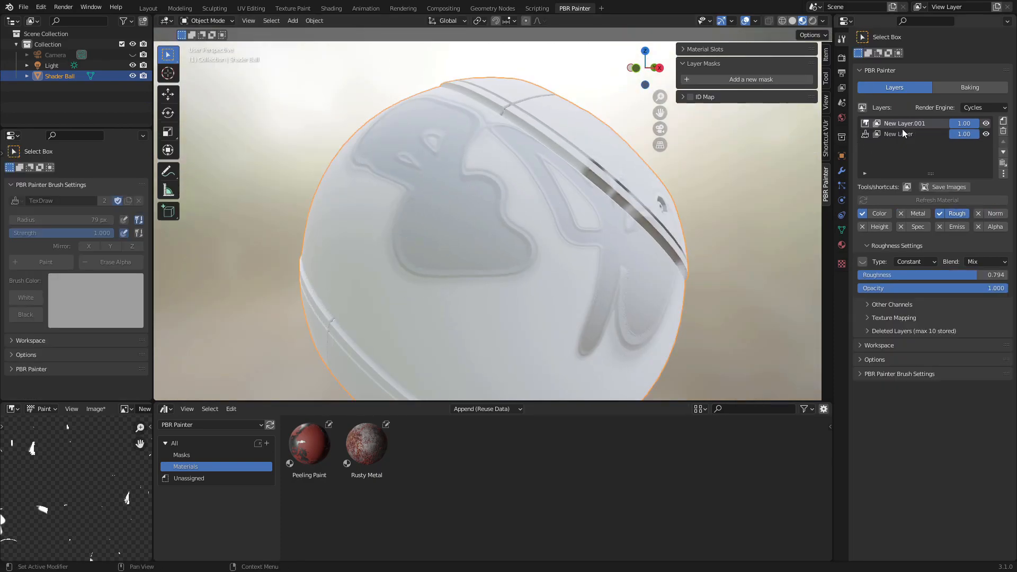
pyautogui.moveTo(403, 232); pyautogui.dragTo(585, 272, button='middle')
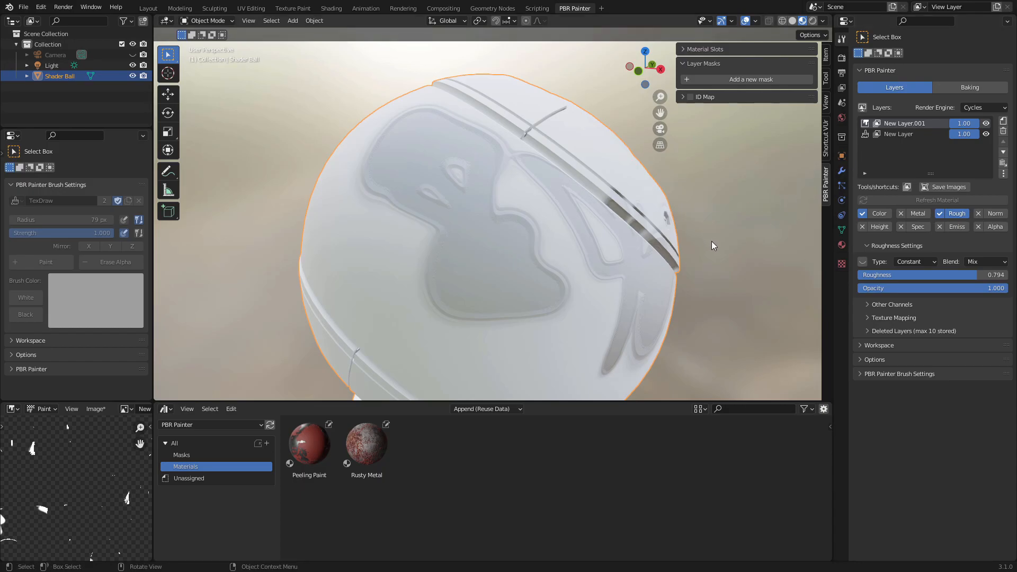
pyautogui.click(922, 264)
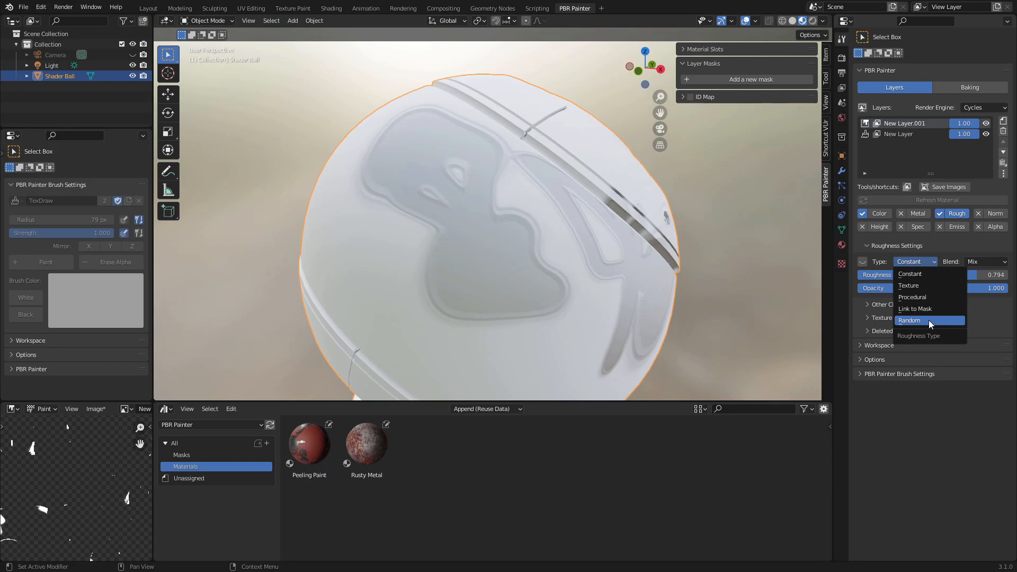
pyautogui.click(914, 287)
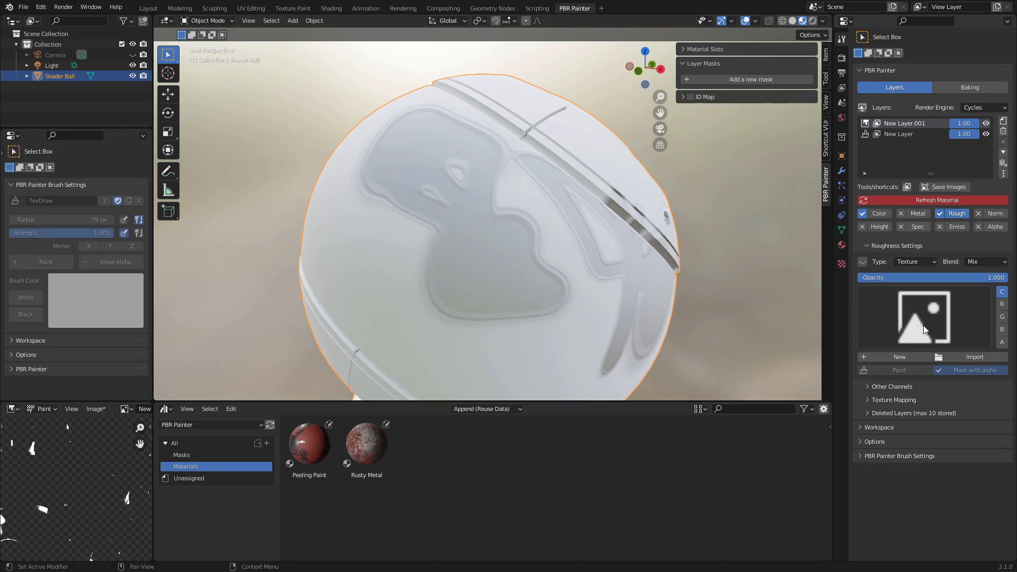
# Import Bricks054_4K_Roughness.png as the filled layer's roughness texture and refresh the material.
pyautogui.click(970, 357)
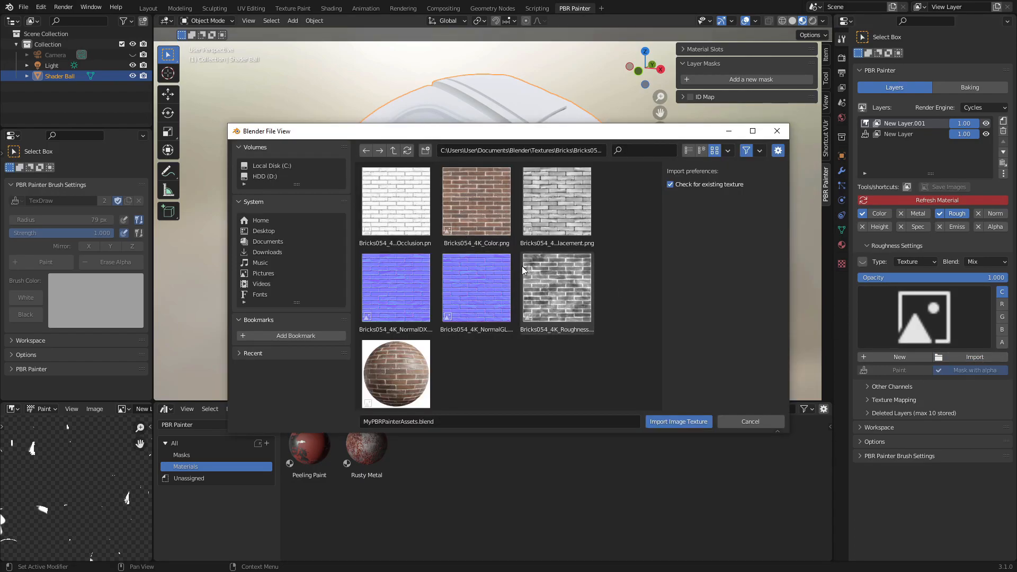
pyautogui.doubleClick(570, 292)
pyautogui.moveTo(570, 293); pyautogui.dragTo(646, 264, button='middle')
pyautogui.click(913, 200)
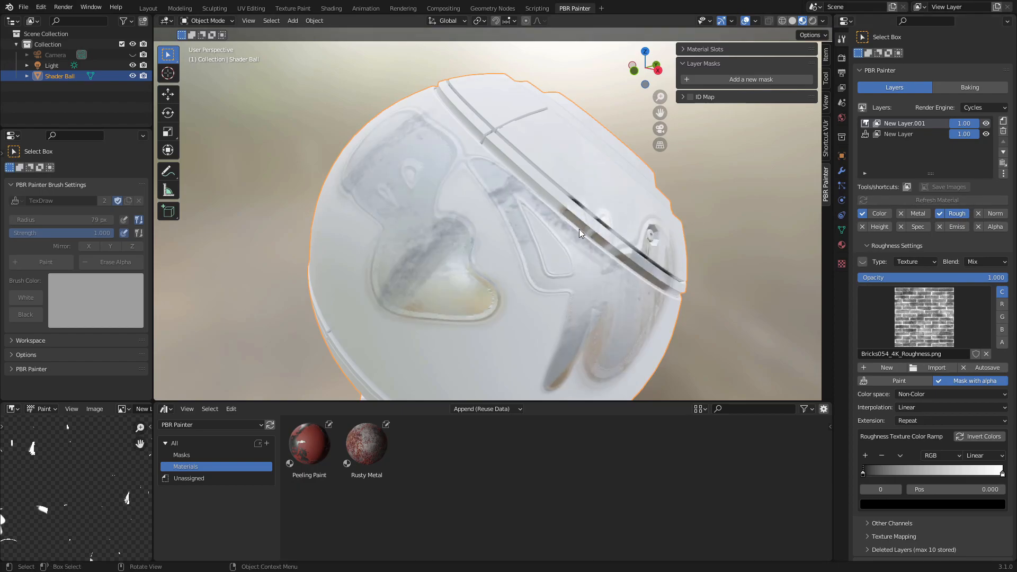
# Inspect the ball, use only the roughness texture's R channel and refresh the material.
pyautogui.moveTo(515, 243); pyautogui.dragTo(580, 239, button='middle')
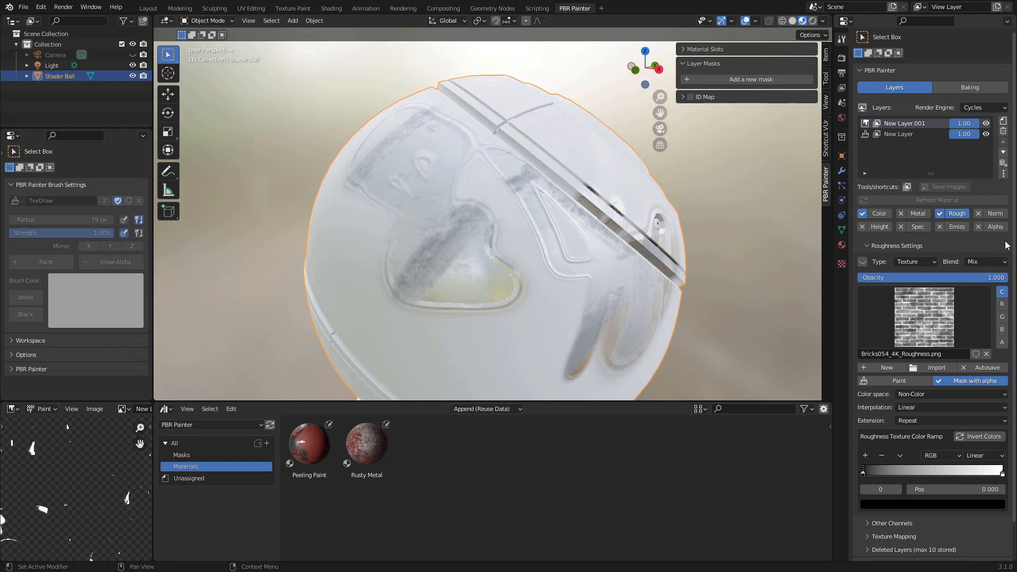
pyautogui.click(1002, 305)
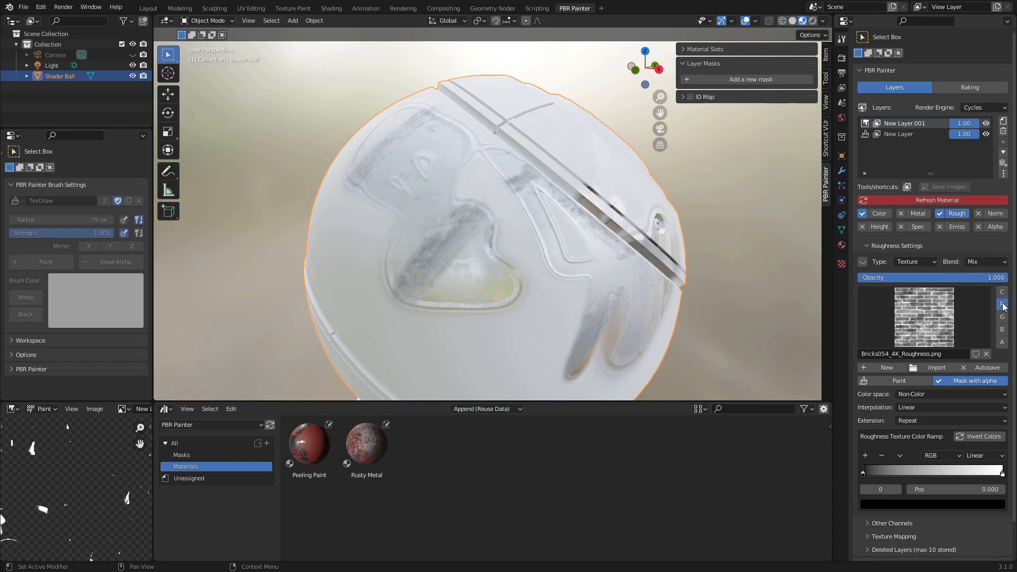
pyautogui.click(933, 201)
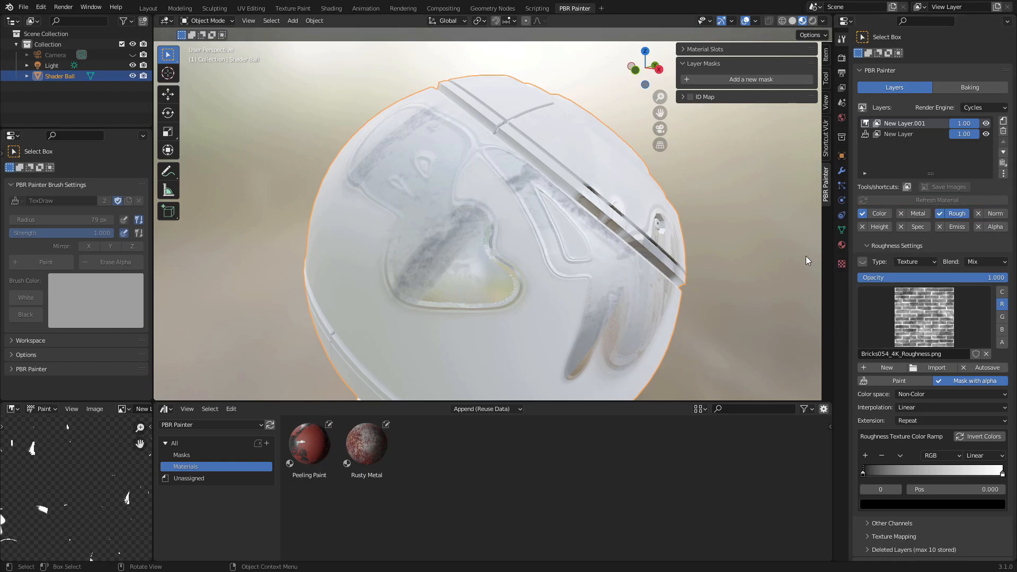
# Set the view mode to Single Channel and examine the roughness channel around the ball.
pyautogui.click(1003, 175)
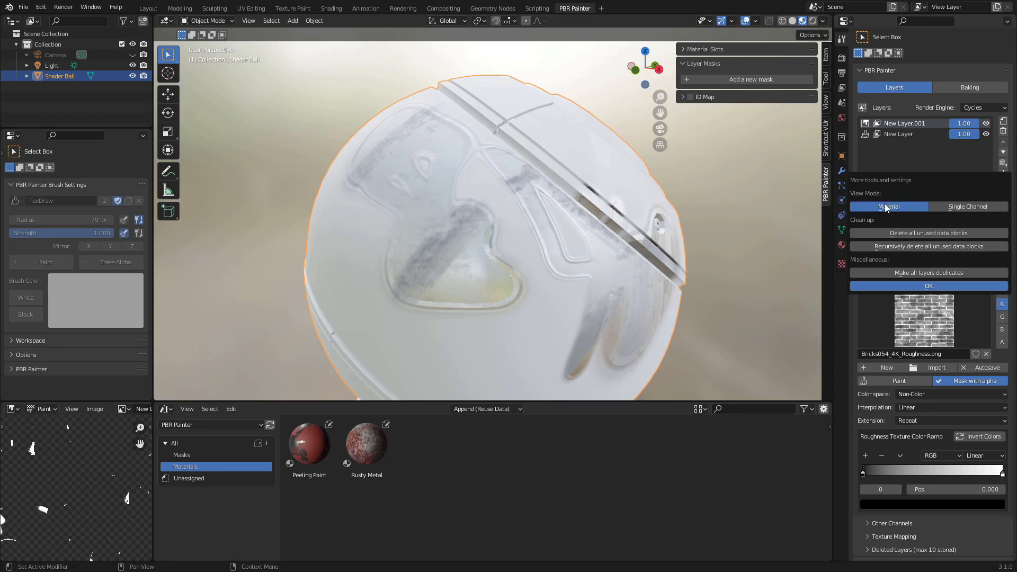
pyautogui.click(956, 206)
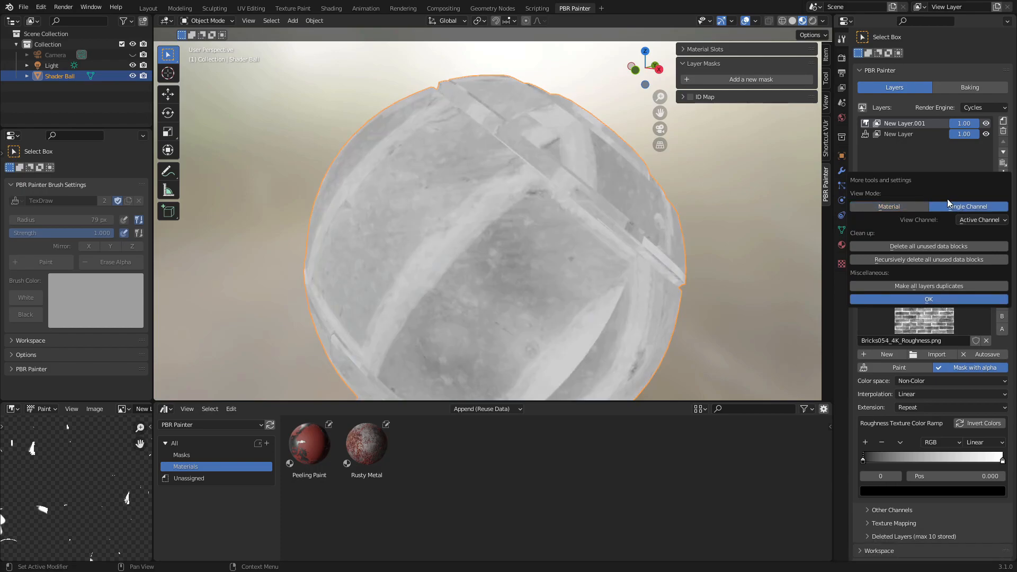
pyautogui.click(927, 287)
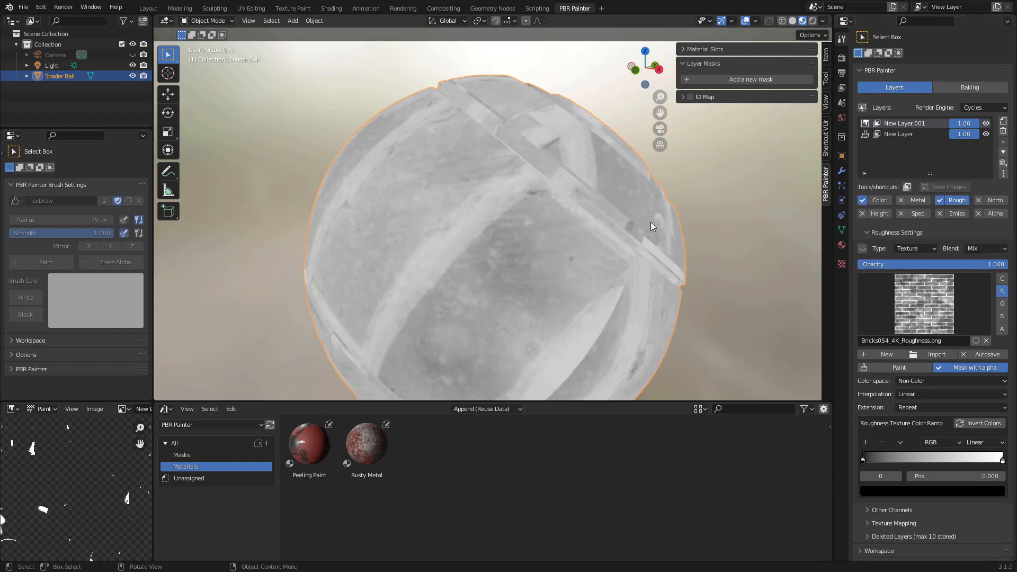
pyautogui.moveTo(974, 125)
pyautogui.mouseDown()
pyautogui.moveTo(964, 125)
pyautogui.moveTo(975, 125)
pyautogui.mouseUp()
pyautogui.moveTo(648, 168); pyautogui.dragTo(695, 246, button='middle')
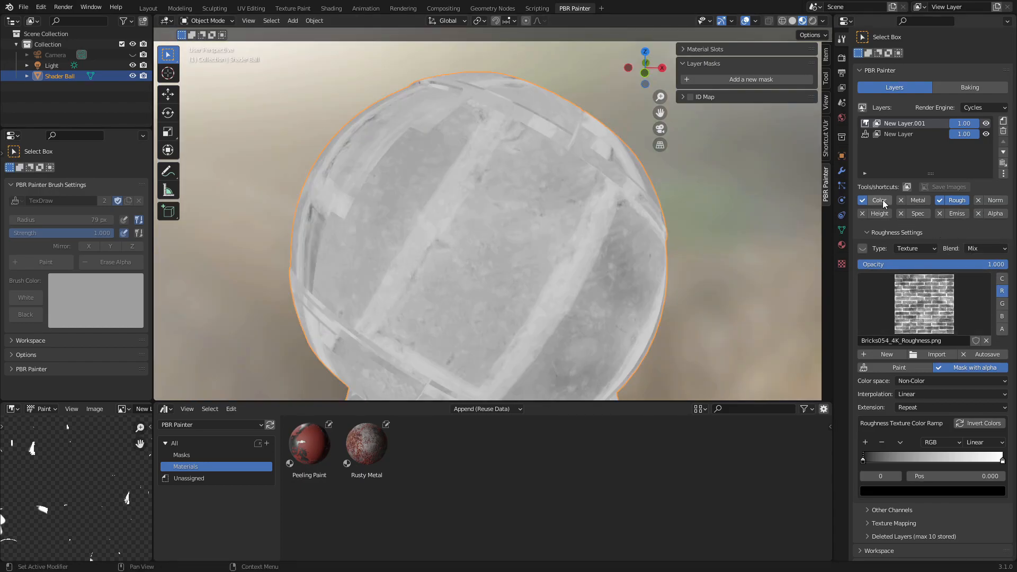
# Show the Color channel, set the filled layer's base color to light green and its color opacity to 0.465.
pyautogui.click(883, 199)
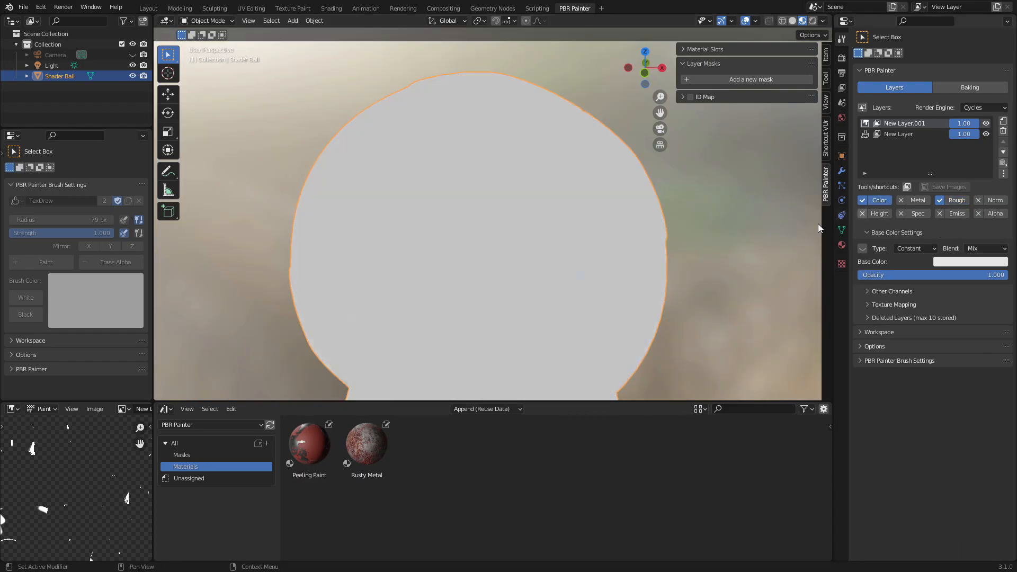
pyautogui.click(957, 265)
pyautogui.moveTo(973, 138); pyautogui.dragTo(944, 136)
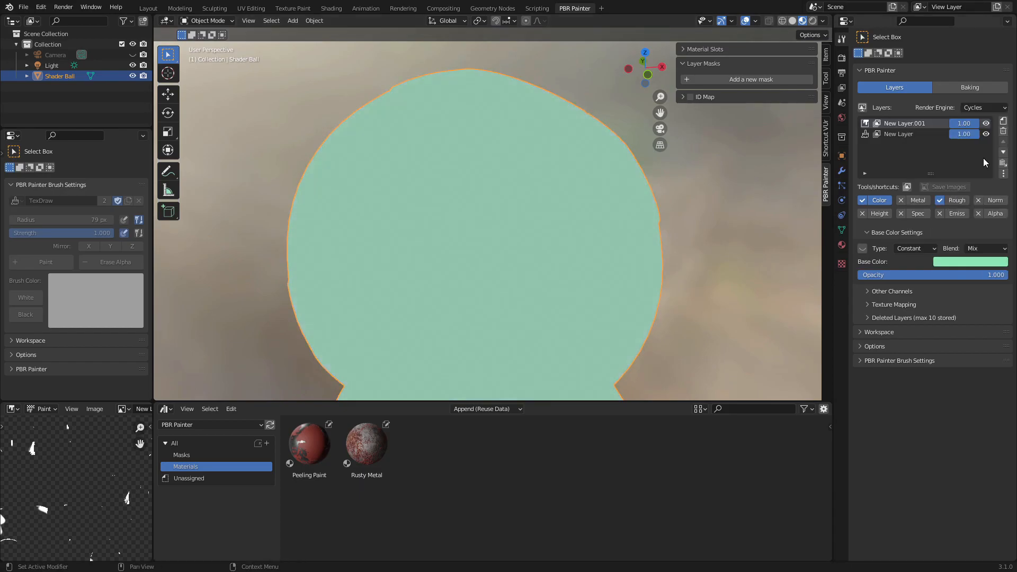
pyautogui.moveTo(969, 280); pyautogui.dragTo(927, 280)
pyautogui.moveTo(522, 291); pyautogui.dragTo(546, 288, button='middle')
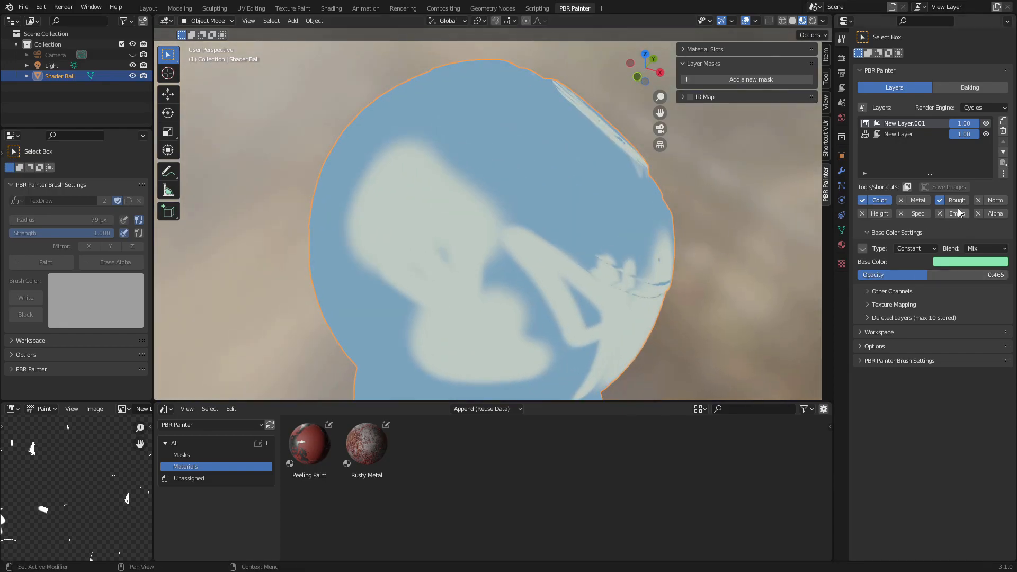
# View the Rough channel, enable Metal with Metallic at 1.000, and set New Layer.001's overall opacity to 0.93.
pyautogui.click(956, 200)
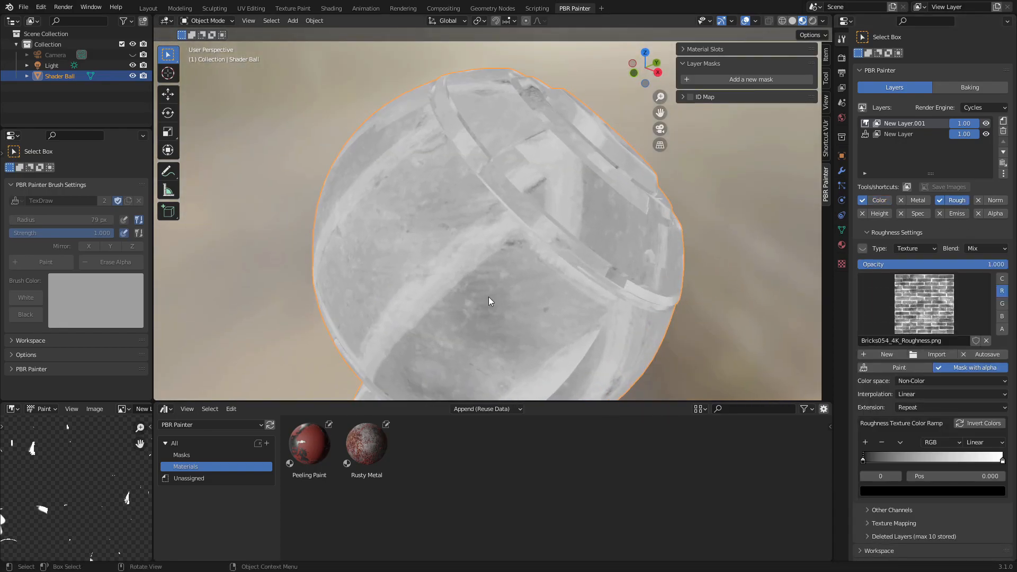
pyautogui.click(925, 203)
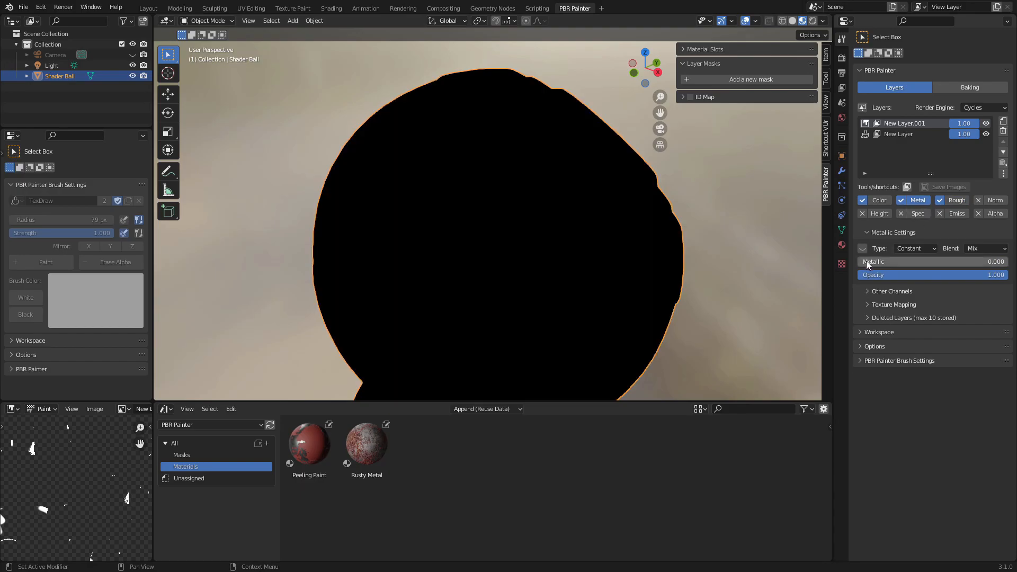
pyautogui.moveTo(859, 262); pyautogui.dragTo(1007, 262)
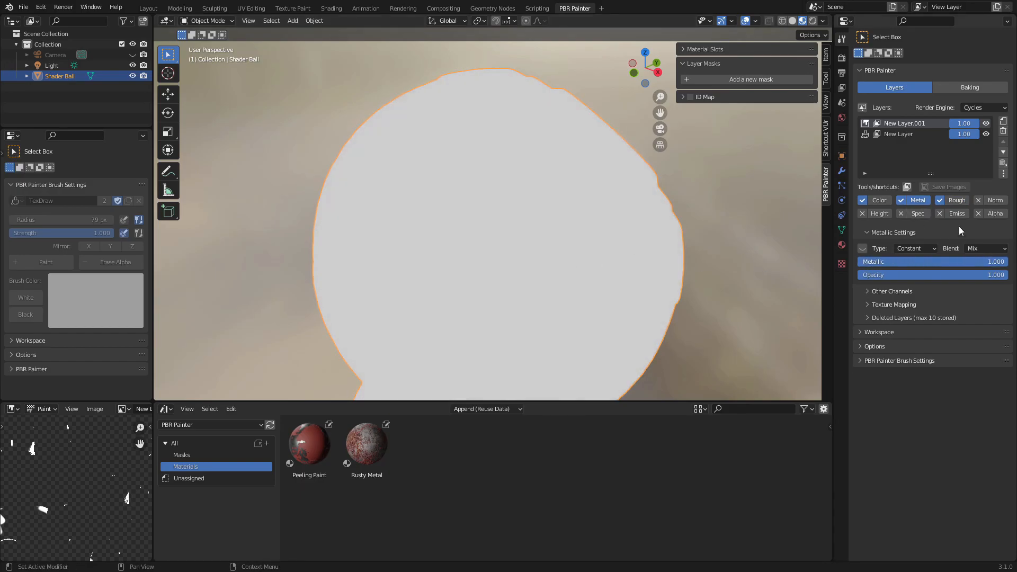
pyautogui.moveTo(967, 124)
pyautogui.mouseDown()
pyautogui.moveTo(951, 124)
pyautogui.moveTo(979, 126)
pyautogui.mouseUp()
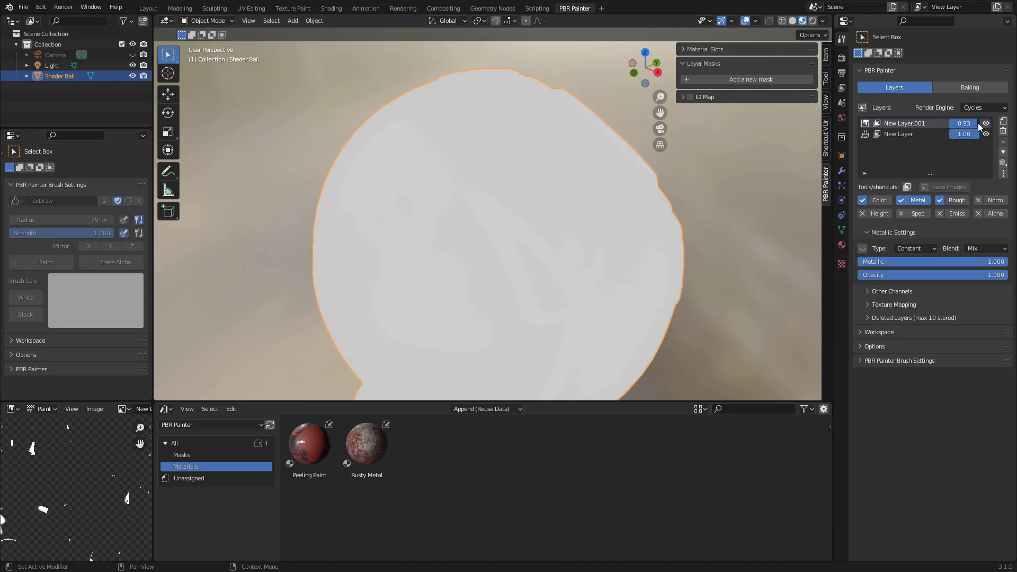
# Return the view mode to Material and examine the combined layers on the ball.
pyautogui.click(1003, 173)
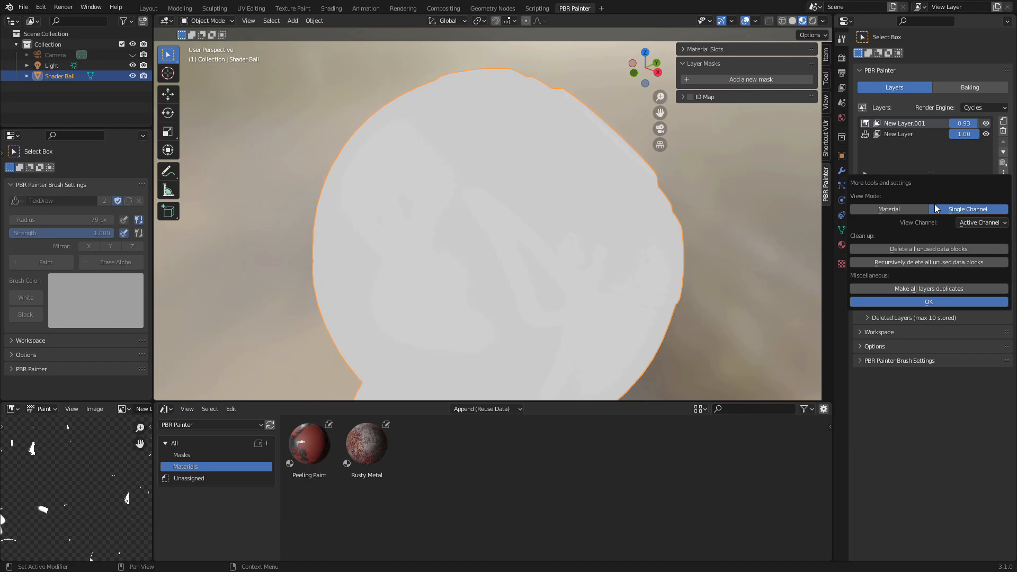
pyautogui.click(898, 208)
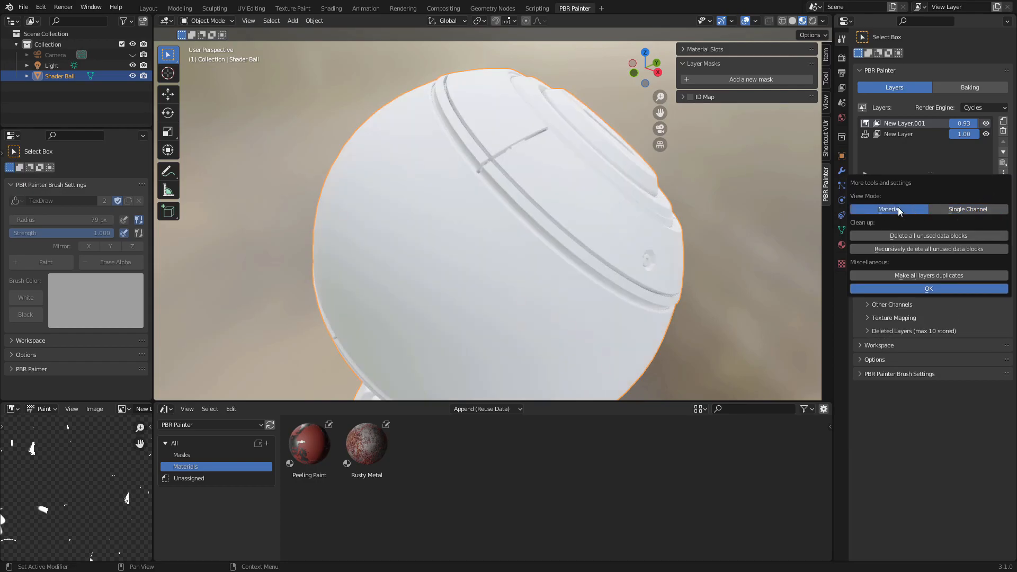
pyautogui.click(917, 290)
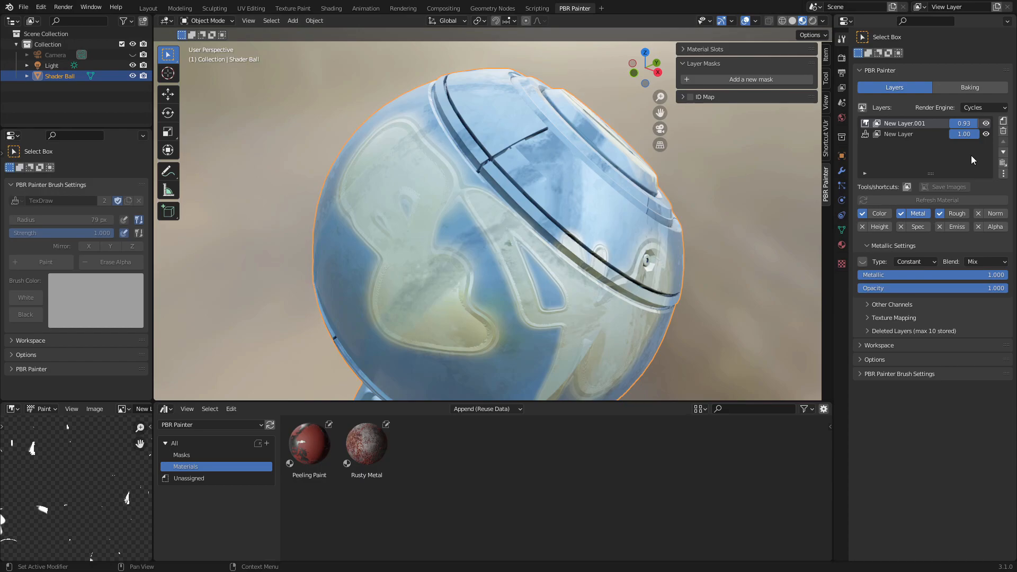
pyautogui.moveTo(733, 284); pyautogui.dragTo(681, 243, button='middle')
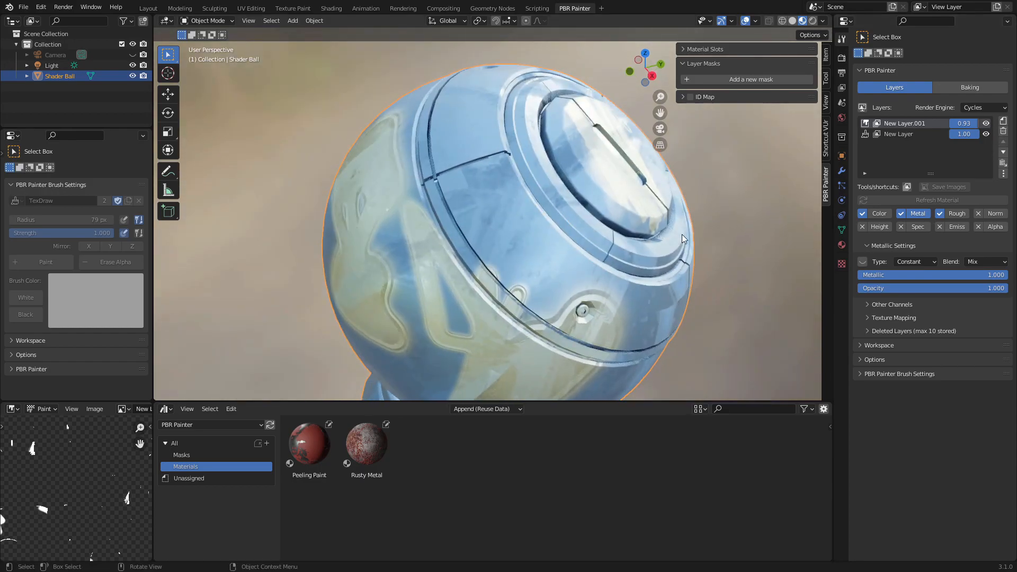
# Add a layer of type Import Layer(s), importing only the Peeling Paint layer from the Peeling Paint material.
pyautogui.click(1004, 121)
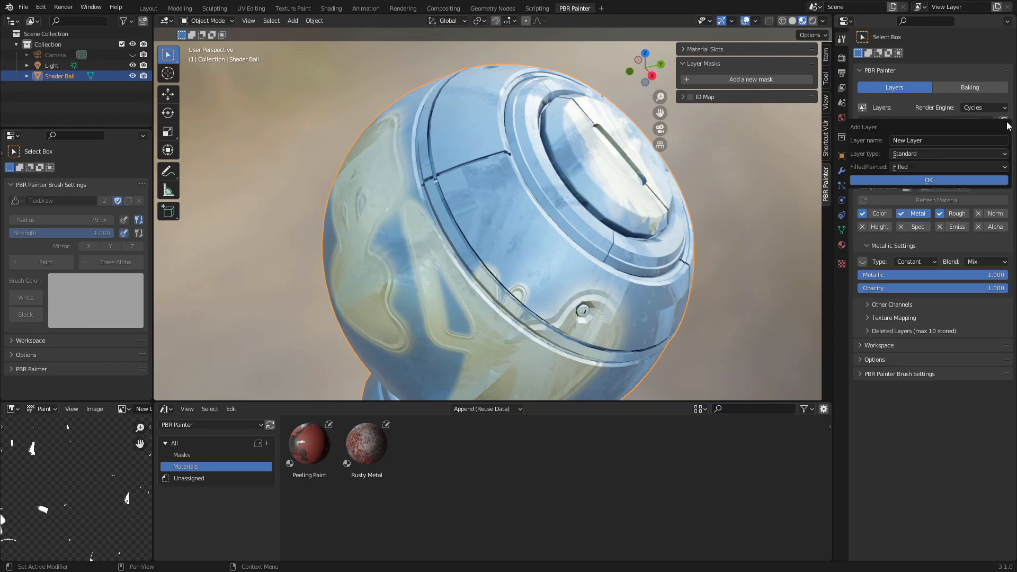
pyautogui.click(951, 153)
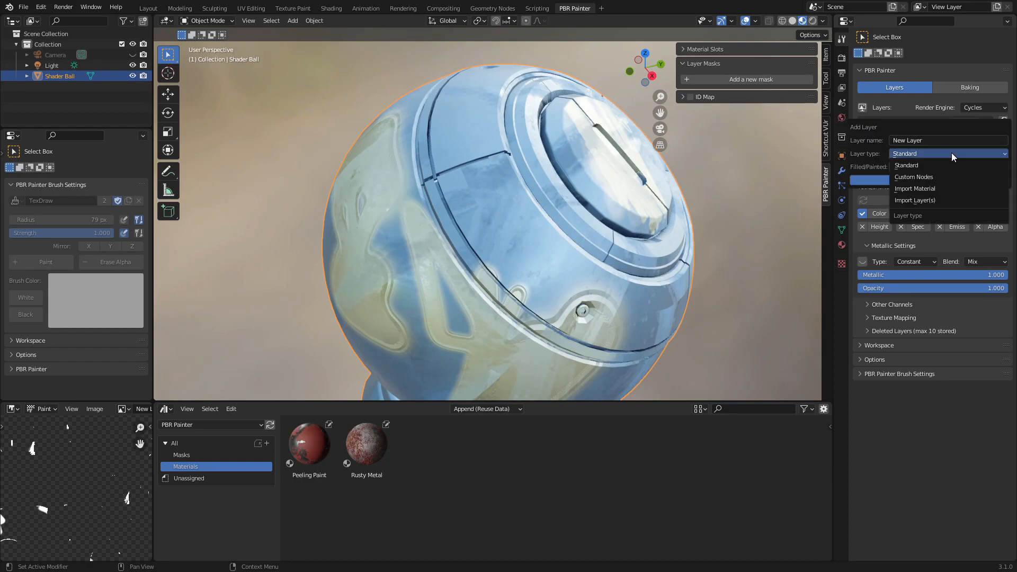
pyautogui.click(913, 200)
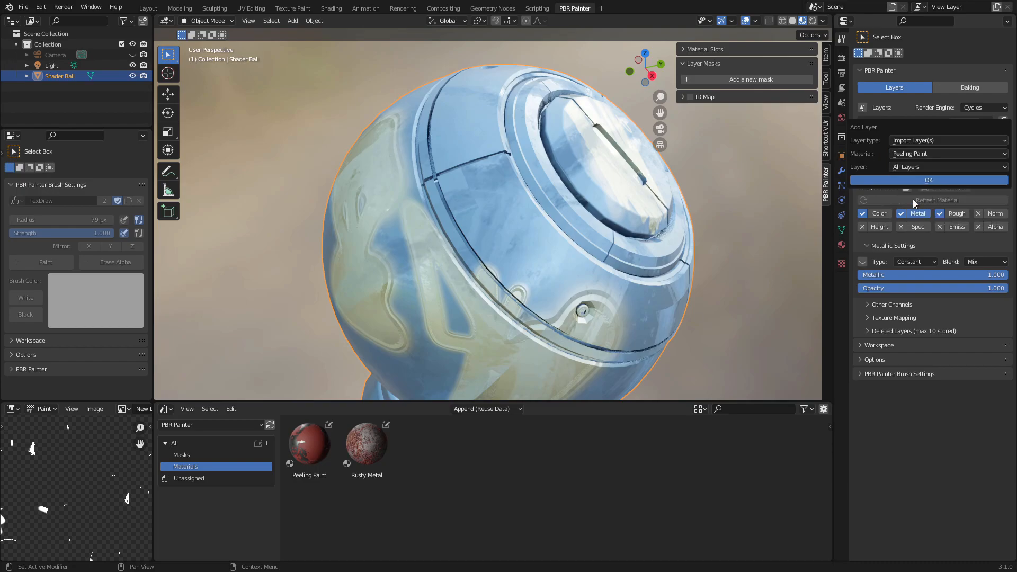
pyautogui.click(916, 154)
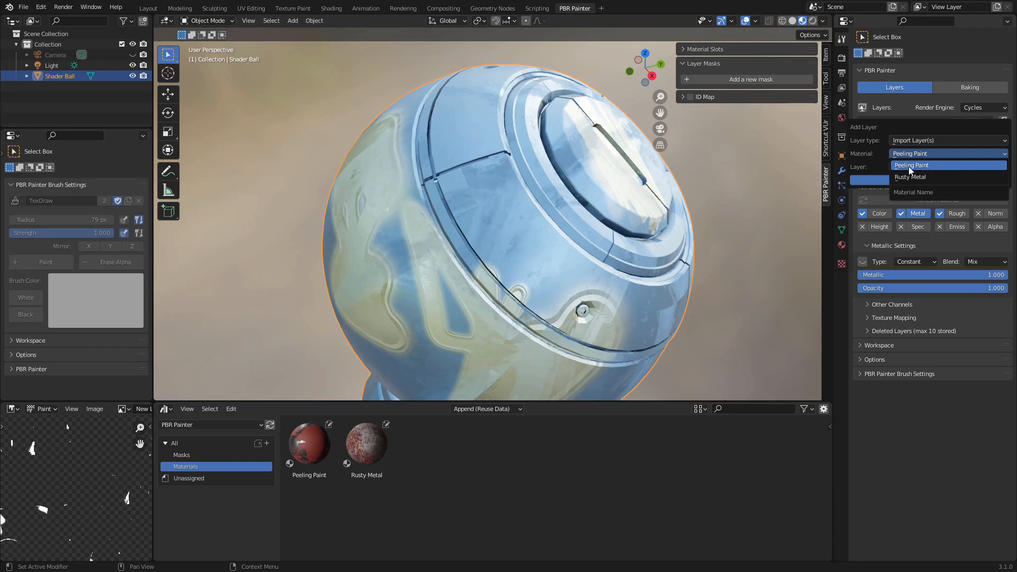
pyautogui.click(919, 165)
pyautogui.click(920, 168)
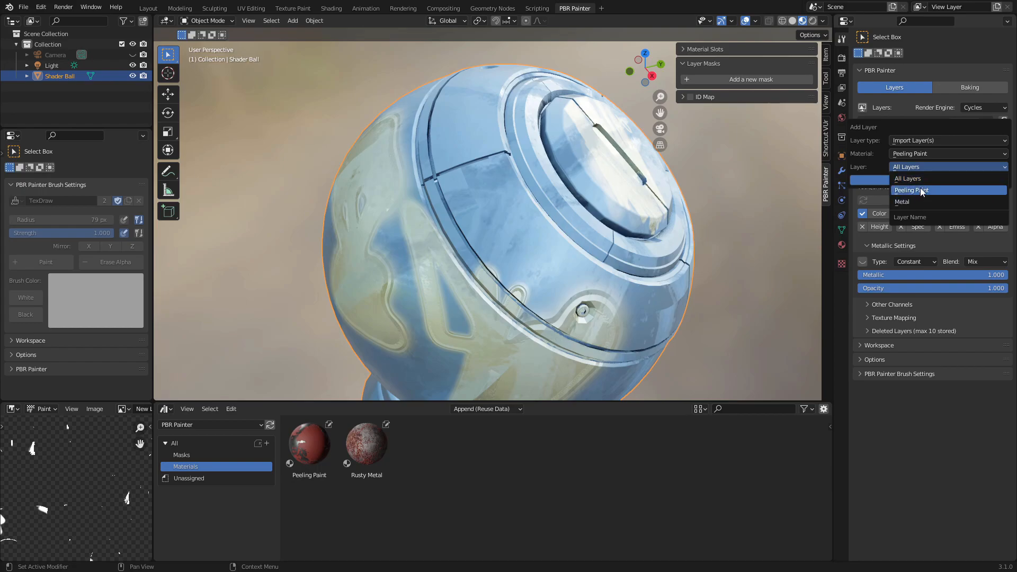
pyautogui.click(918, 192)
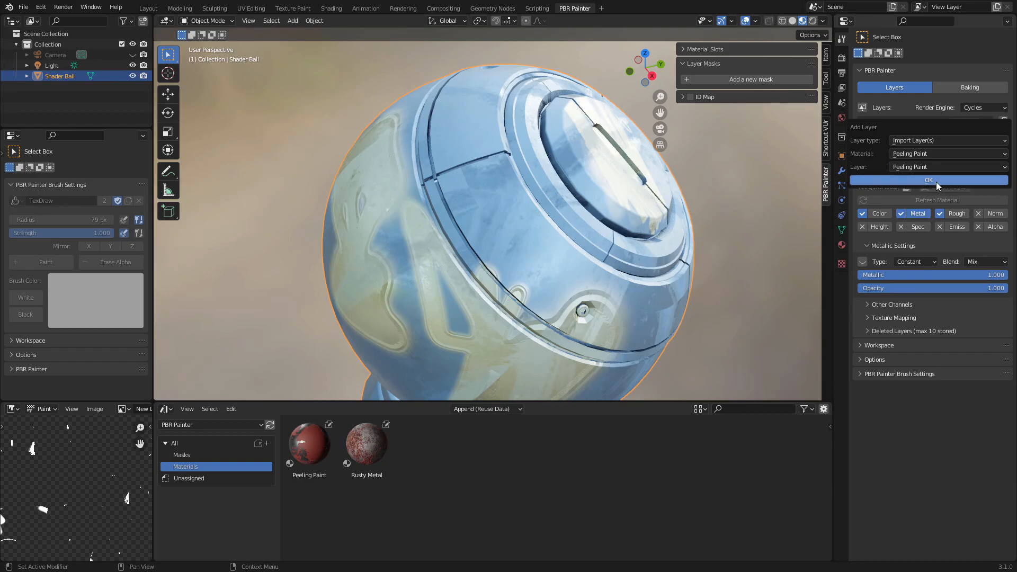
pyautogui.click(936, 182)
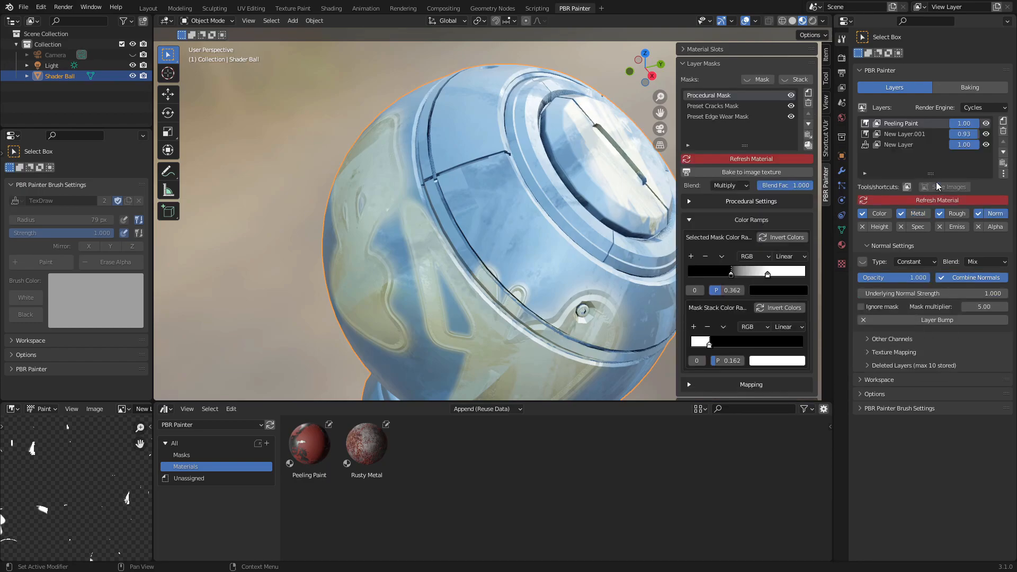
# Switch the viewport to rendered shading, refresh the material and inspect the peeling paint on the ball.
pyautogui.click(813, 21)
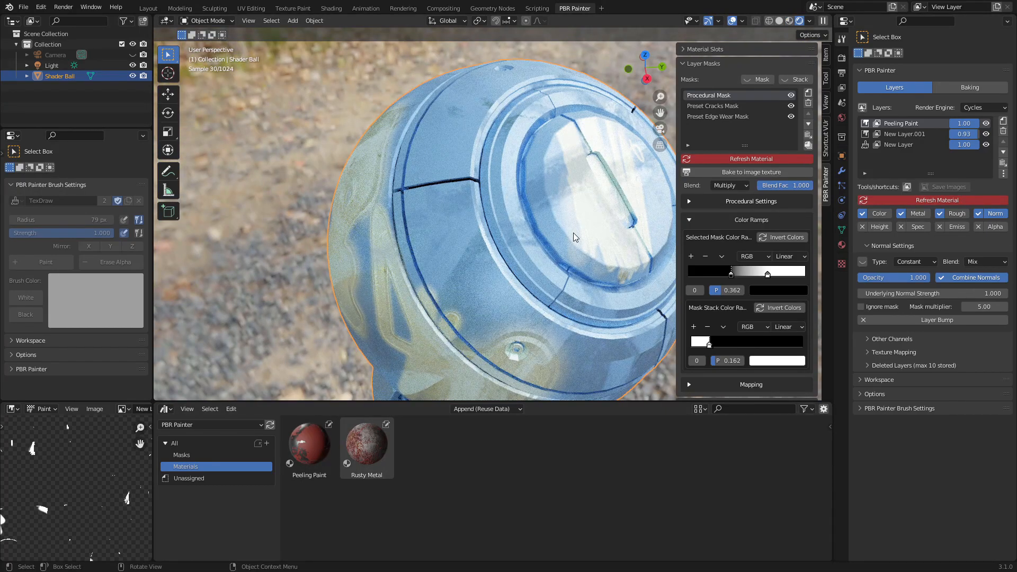
pyautogui.click(910, 202)
pyautogui.moveTo(592, 260); pyautogui.dragTo(567, 307, button='middle')
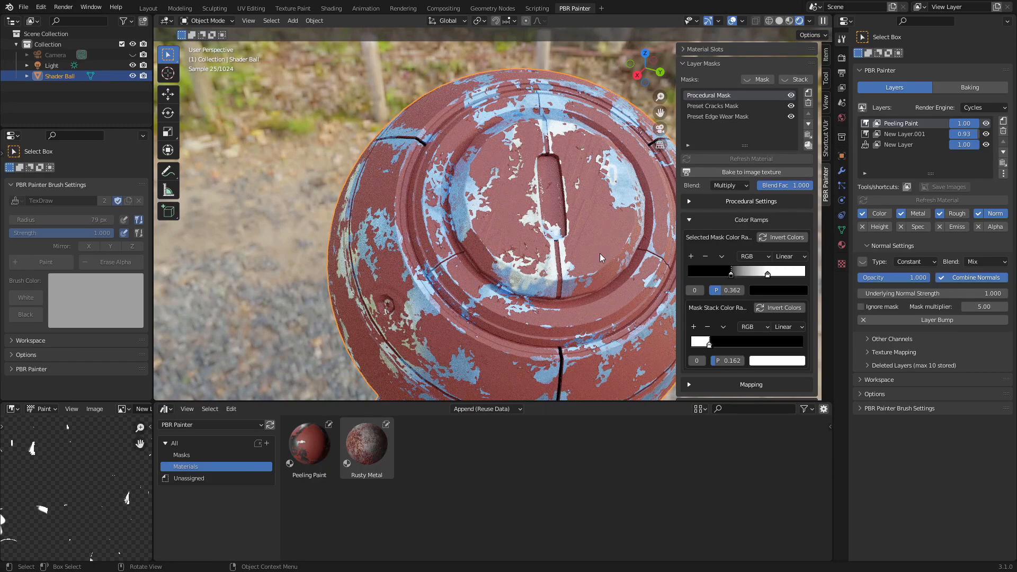
pyautogui.moveTo(600, 256); pyautogui.dragTo(495, 392, button='middle')
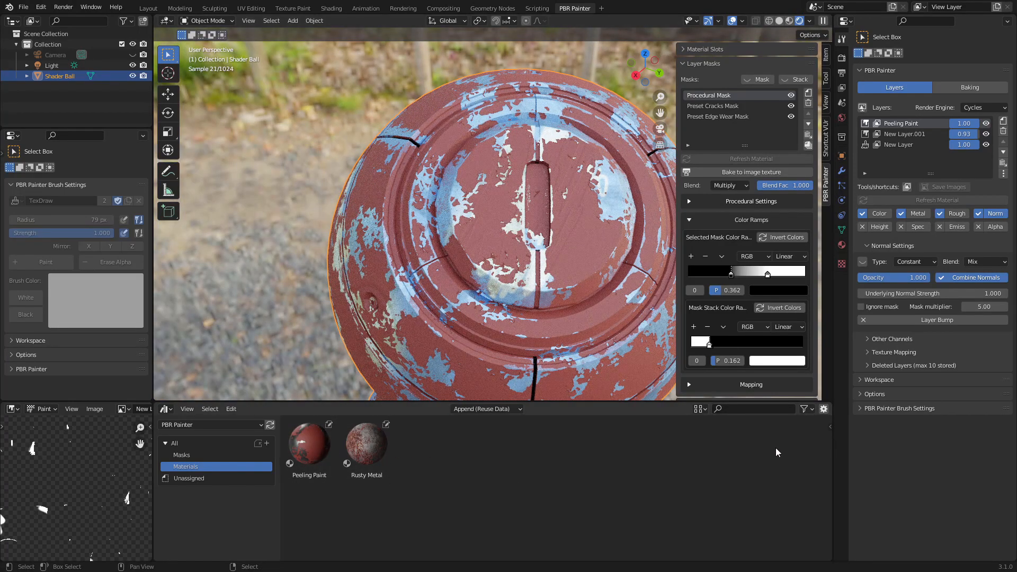
pyautogui.click(310, 445)
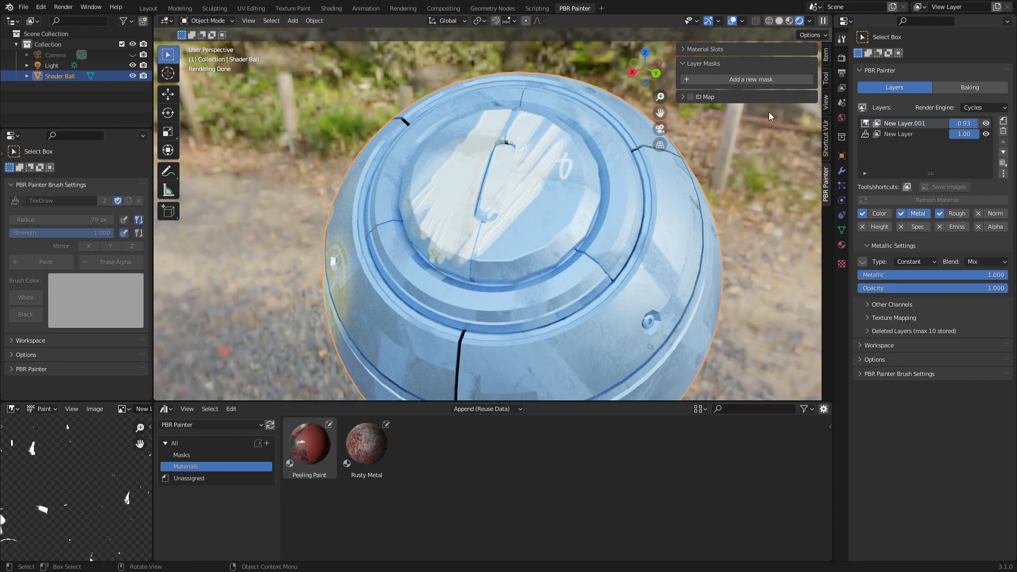
# Add a Layer-type mask to New Layer.001 that uses New Layer as its source.
pyautogui.click(753, 82)
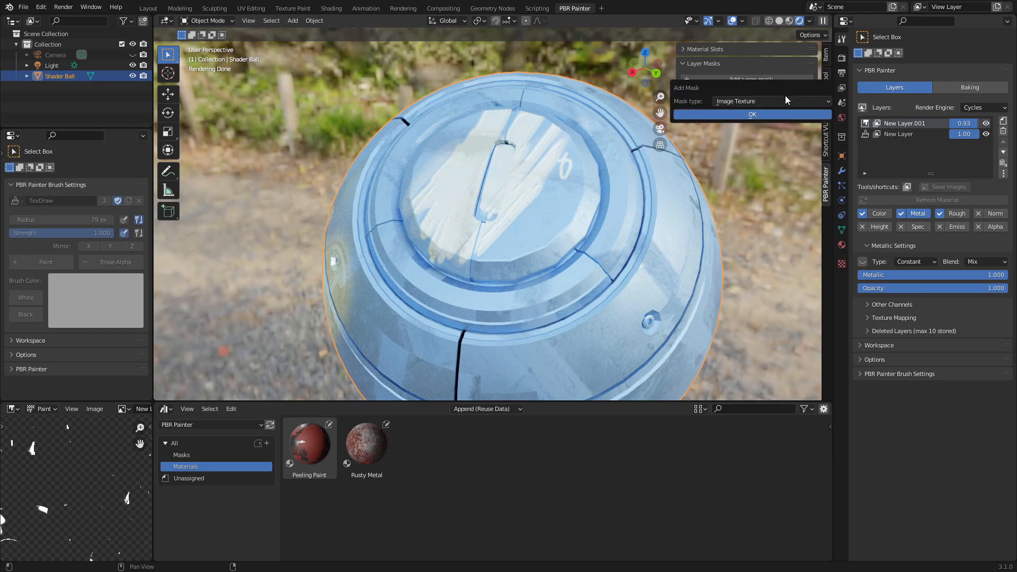
pyautogui.click(808, 101)
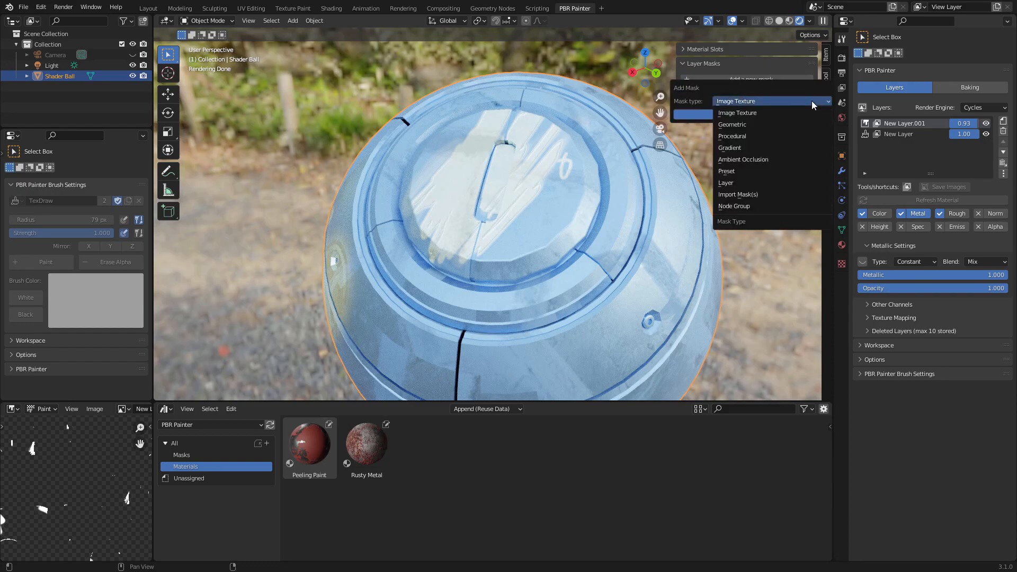
pyautogui.click(746, 181)
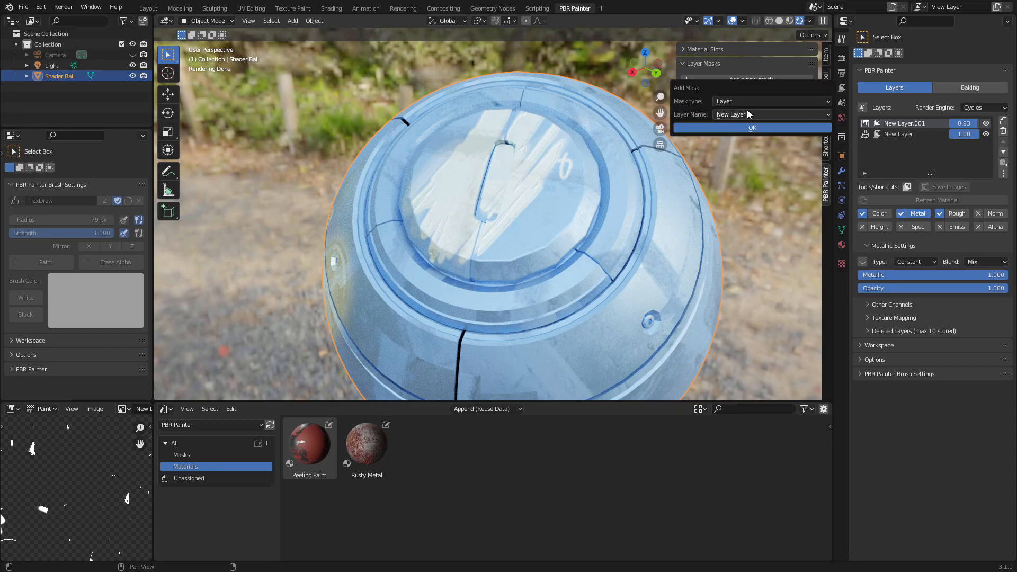
pyautogui.click(748, 125)
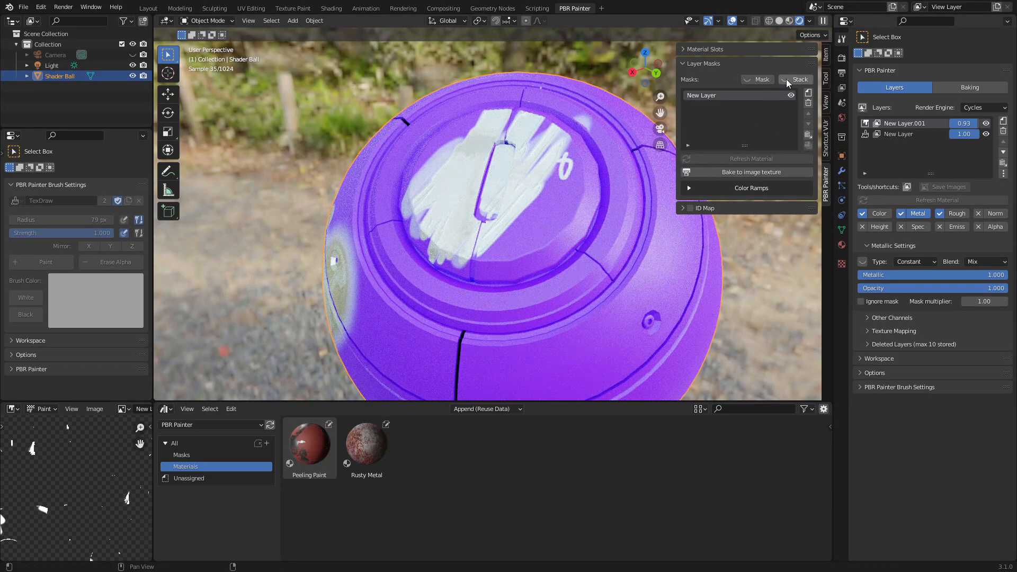
# Show the mask stack of New Layer.001 on the ball and examine it from several angles.
pyautogui.click(793, 80)
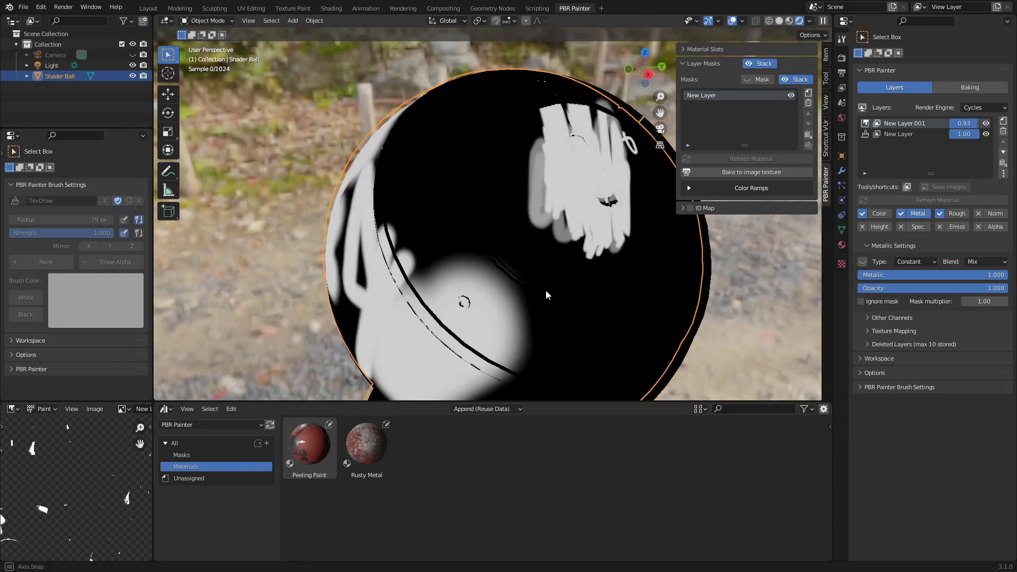
pyautogui.moveTo(546, 291); pyautogui.dragTo(614, 177, button='middle')
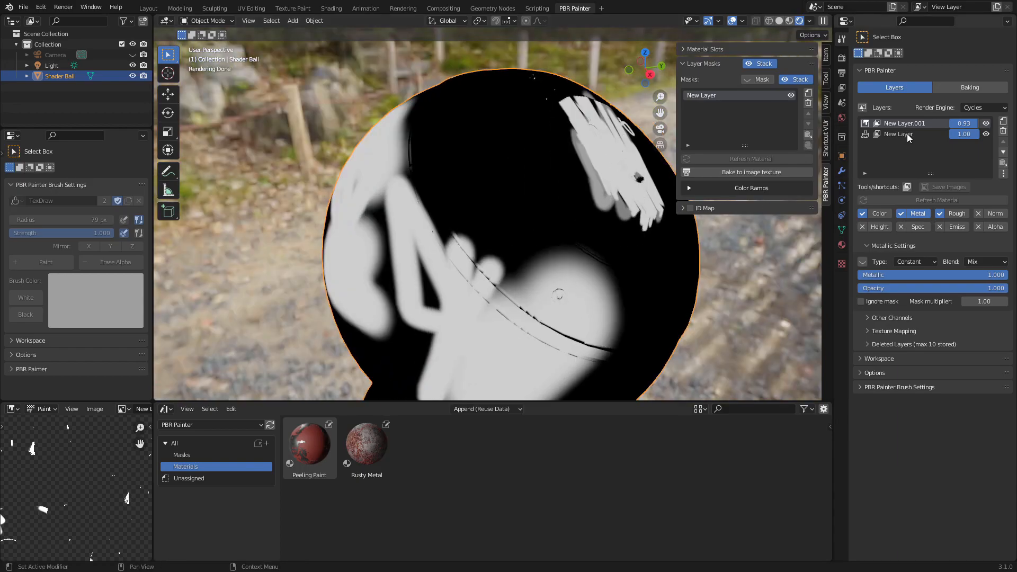
pyautogui.moveTo(618, 253); pyautogui.dragTo(763, 117, button='middle')
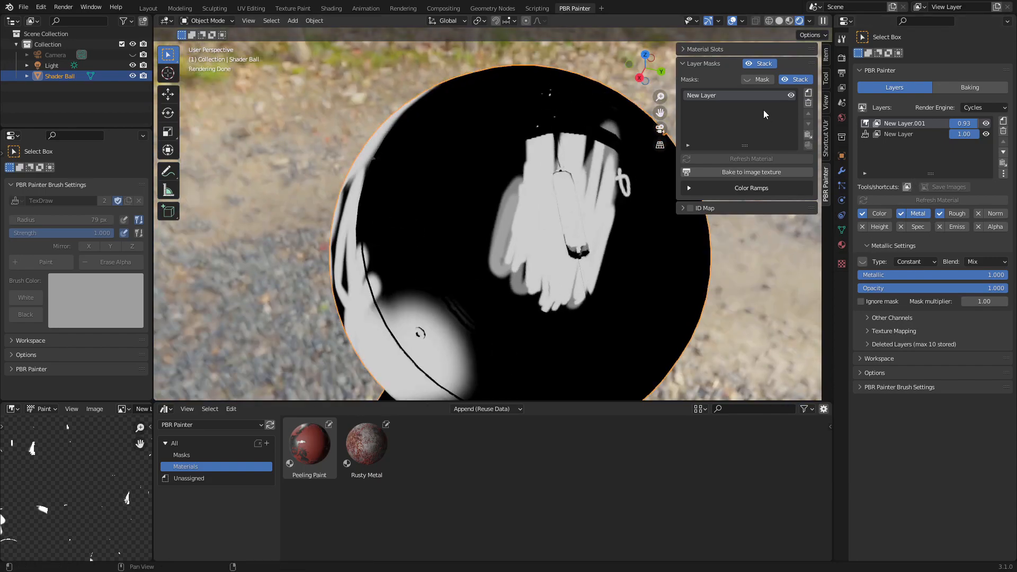
pyautogui.moveTo(628, 278); pyautogui.dragTo(628, 130, button='middle')
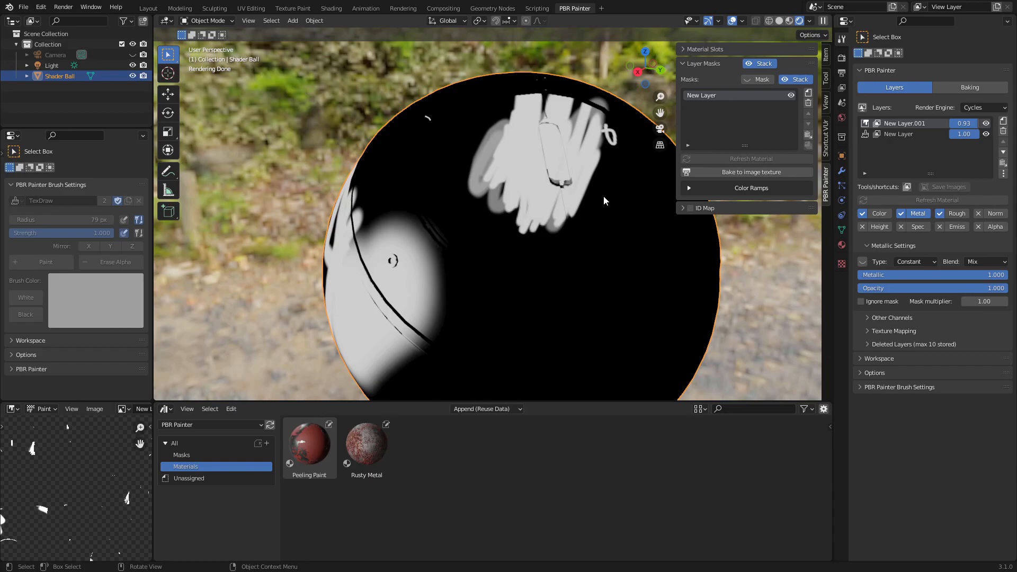
pyautogui.moveTo(602, 197); pyautogui.dragTo(604, 224, button='middle')
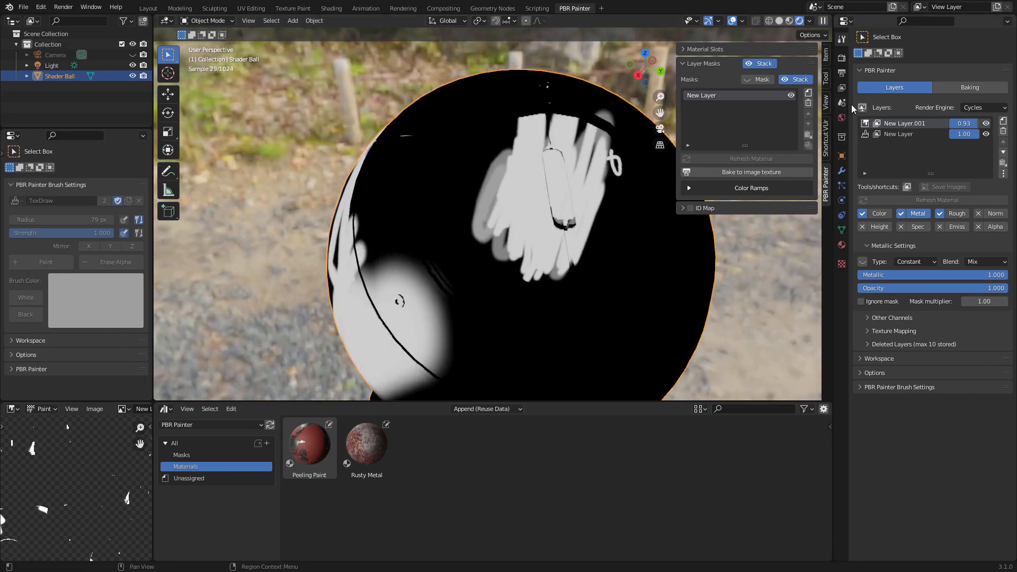
# Paint more of New Layer's mask across the ball in material preview shading, and display New Layer.001's mask stack.
pyautogui.click(900, 135)
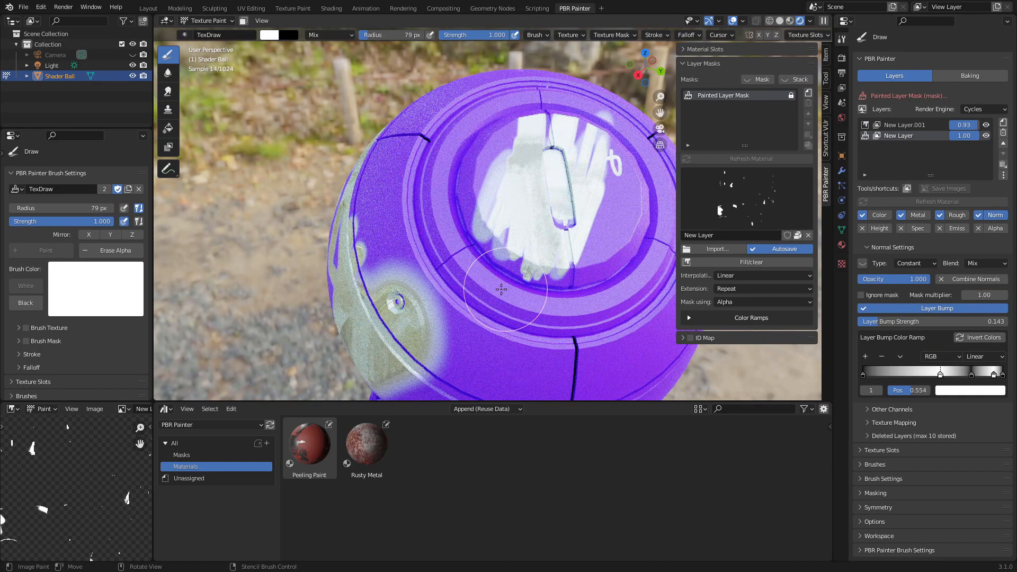
pyautogui.moveTo(430, 318); pyautogui.dragTo(465, 255)
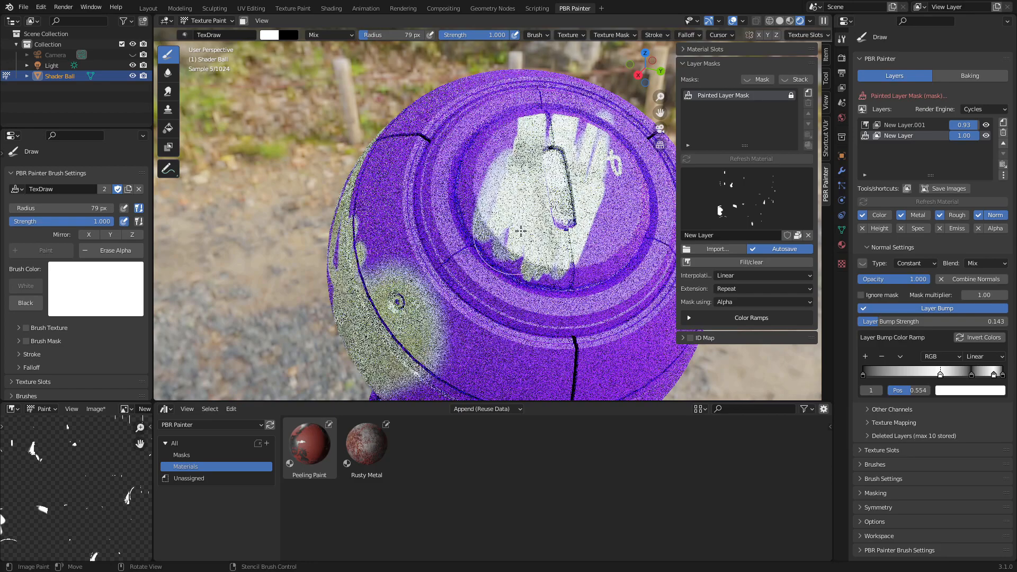
pyautogui.click(790, 20)
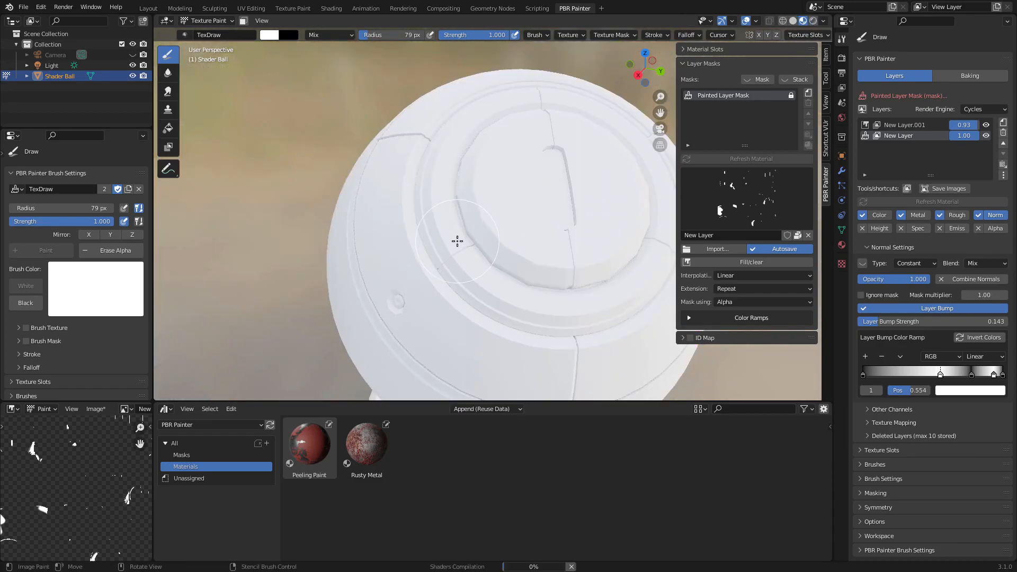
pyautogui.moveTo(457, 241)
pyautogui.mouseDown()
pyautogui.moveTo(458, 210)
pyautogui.moveTo(524, 262)
pyautogui.moveTo(610, 246)
pyautogui.moveTo(581, 237)
pyautogui.moveTo(626, 245)
pyautogui.mouseUp()
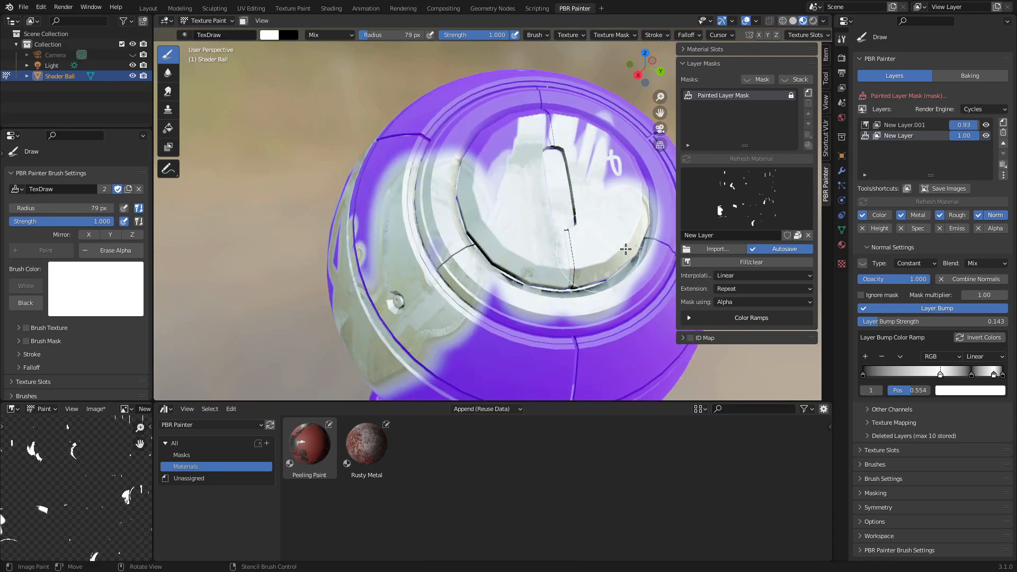
pyautogui.click(897, 126)
pyautogui.click(794, 80)
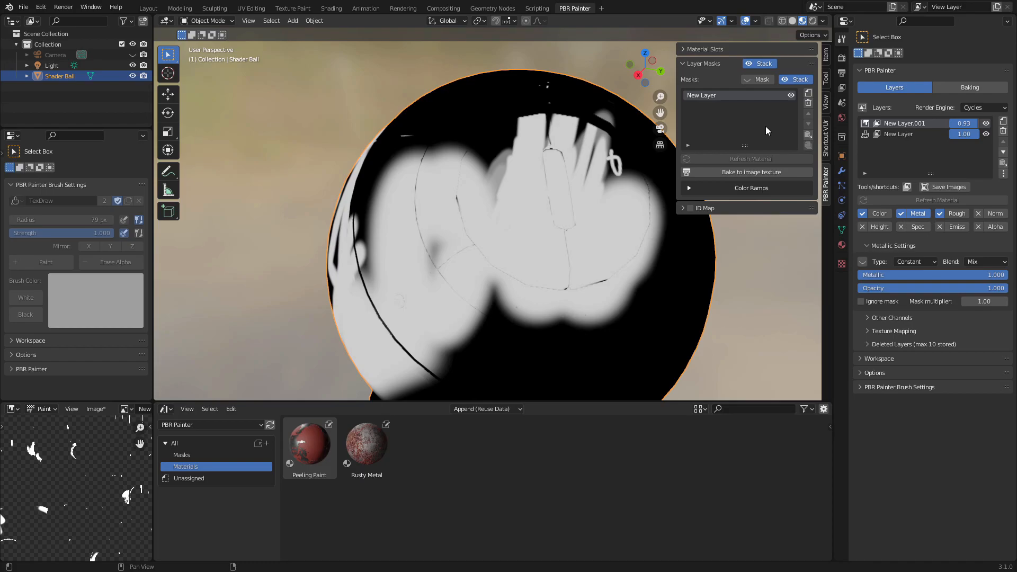
# Set up a new mask of type Import Mask(s) using the Mask Stack of the Peeling Paint material's Peeling Paint layer.
pyautogui.click(807, 93)
pyautogui.click(804, 113)
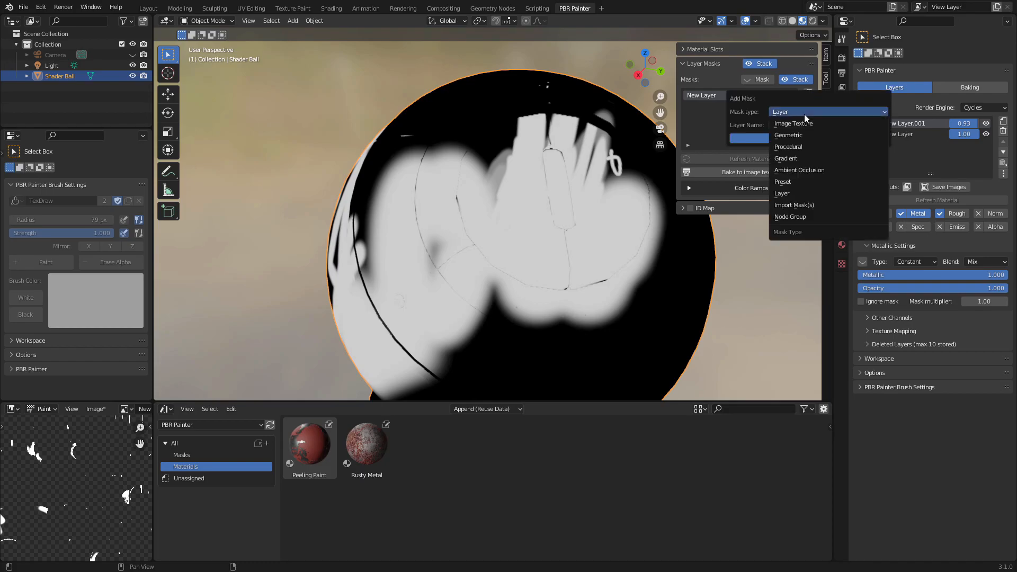
pyautogui.click(808, 205)
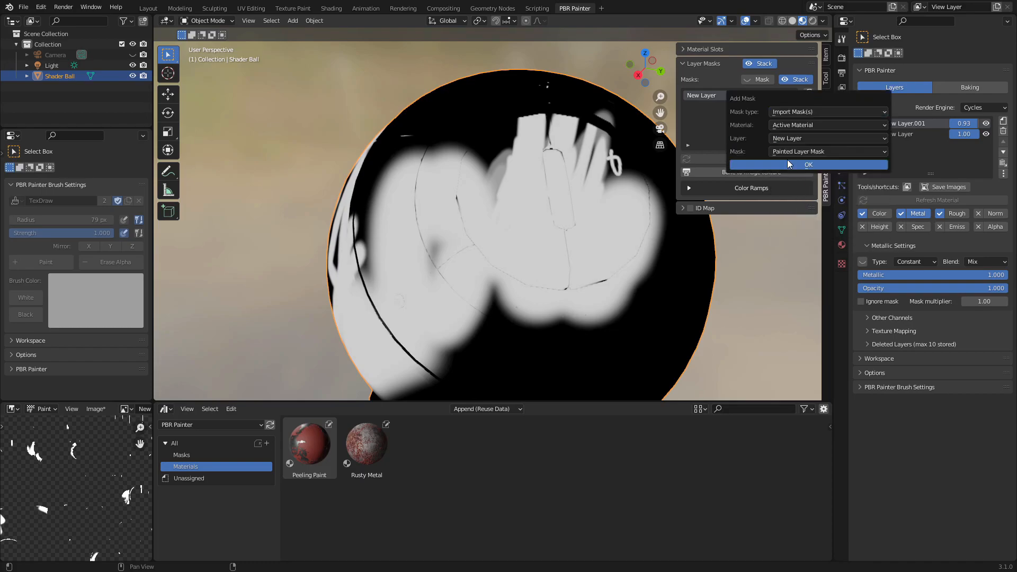
pyautogui.click(834, 126)
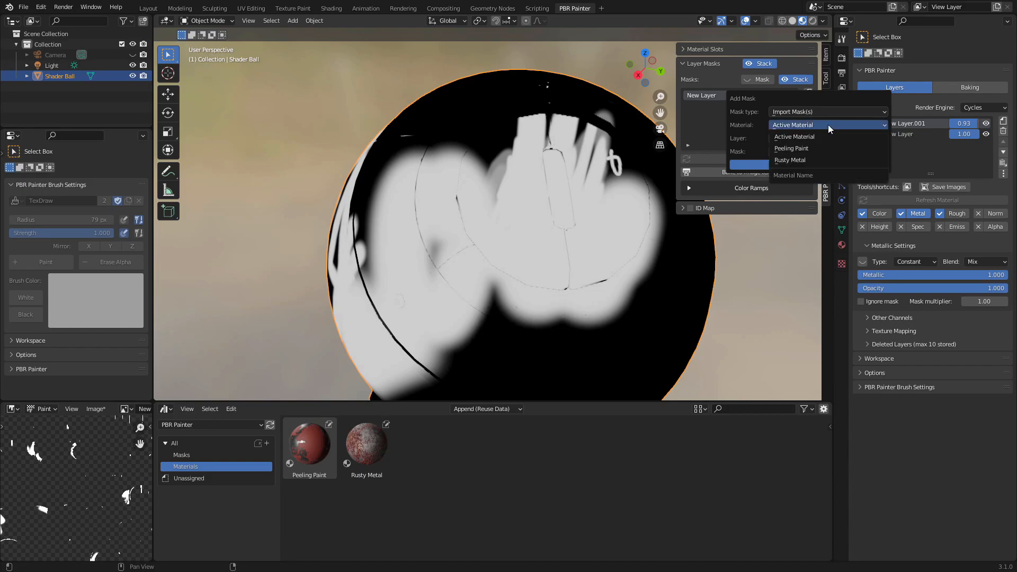
pyautogui.click(807, 148)
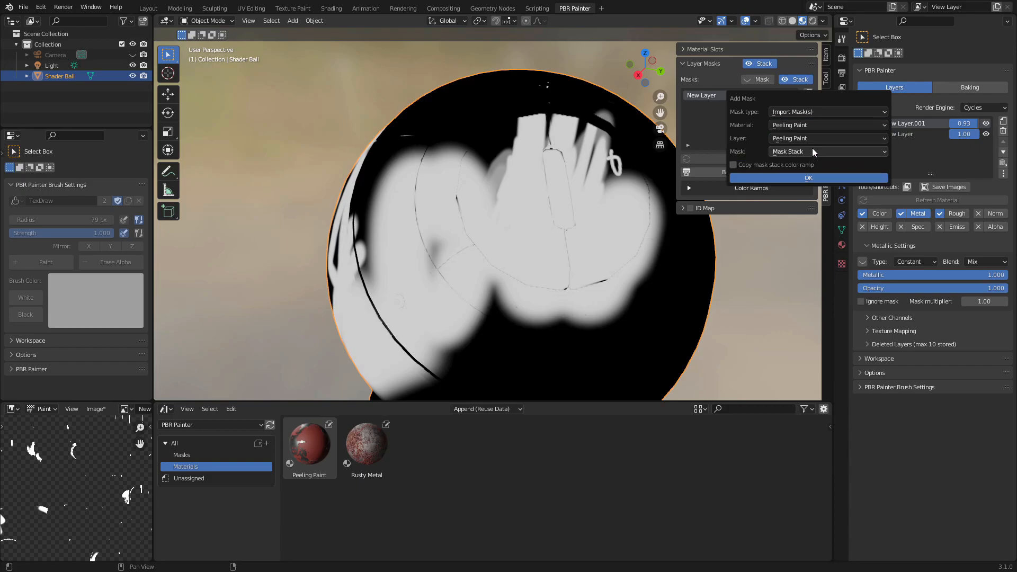
pyautogui.click(801, 139)
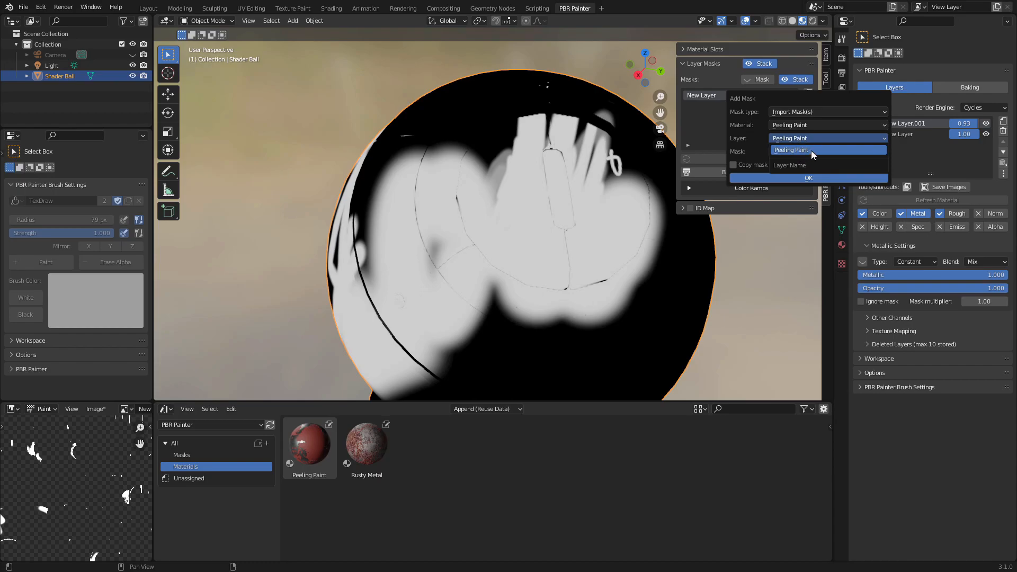
pyautogui.click(811, 150)
pyautogui.click(814, 151)
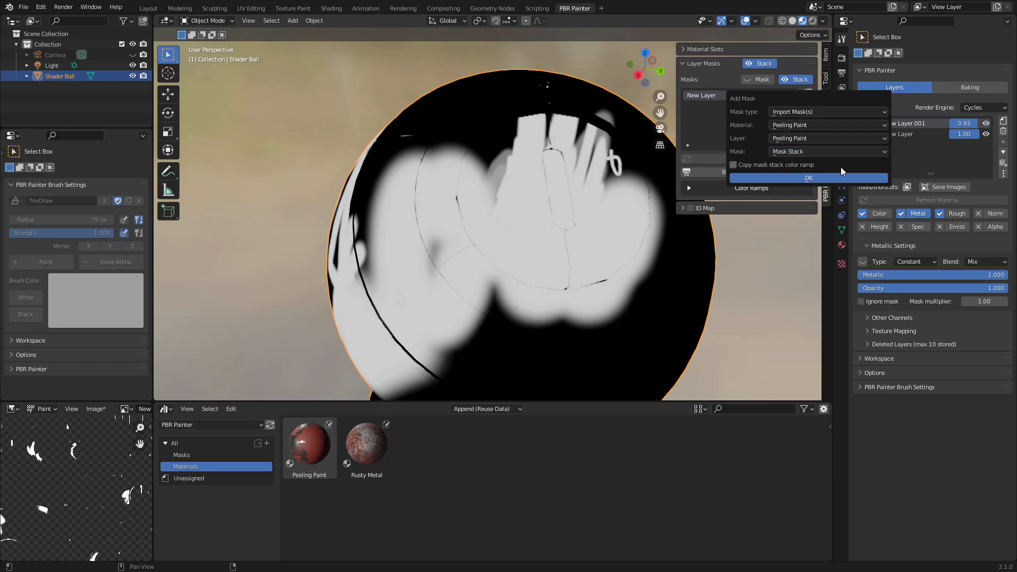
pyautogui.click(802, 165)
pyautogui.click(825, 151)
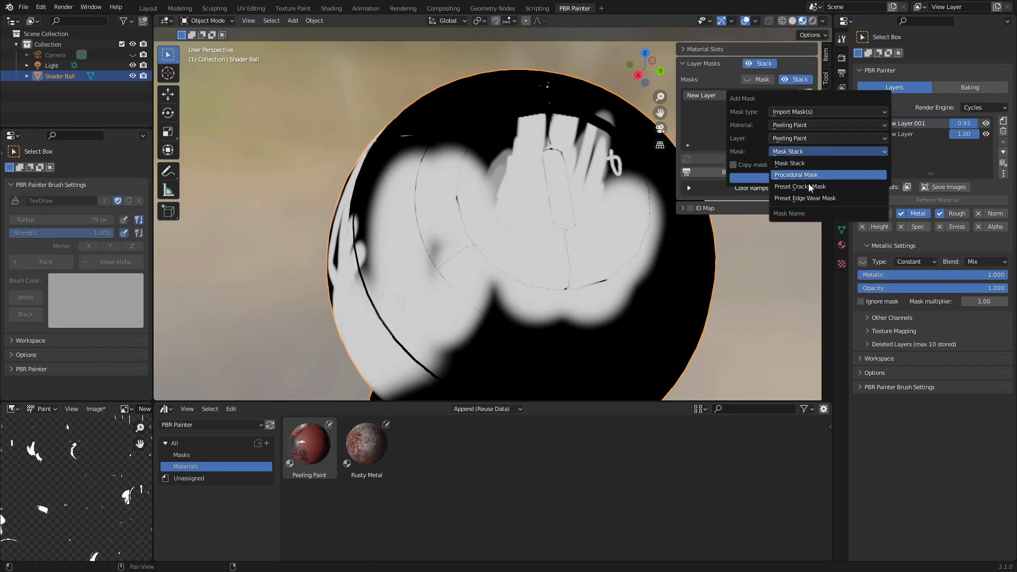
pyautogui.click(812, 163)
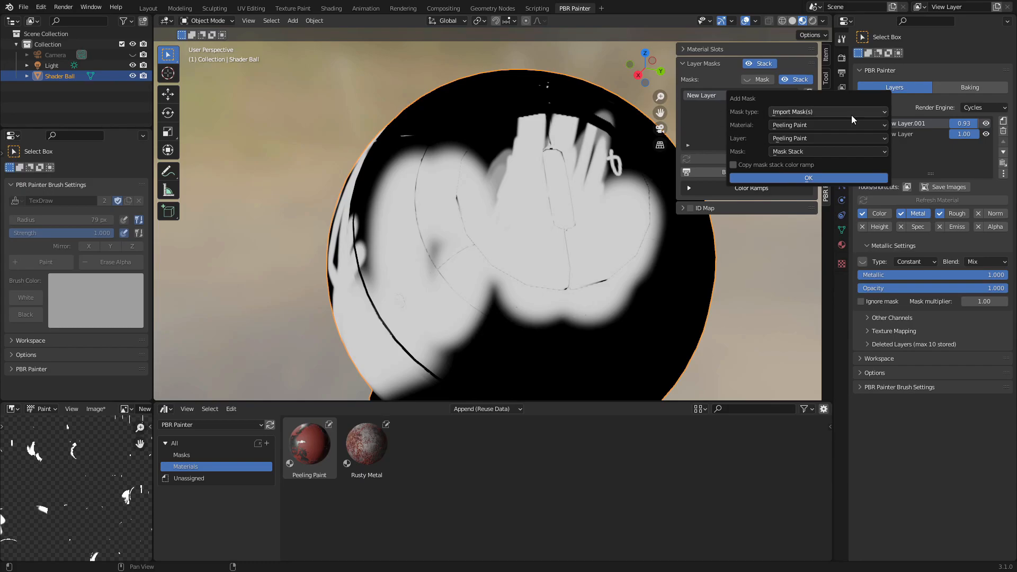
# Try the Node Group mask type with the Layer_masks.008 group and its Base Color output, and dismiss the mask setup.
pyautogui.click(823, 113)
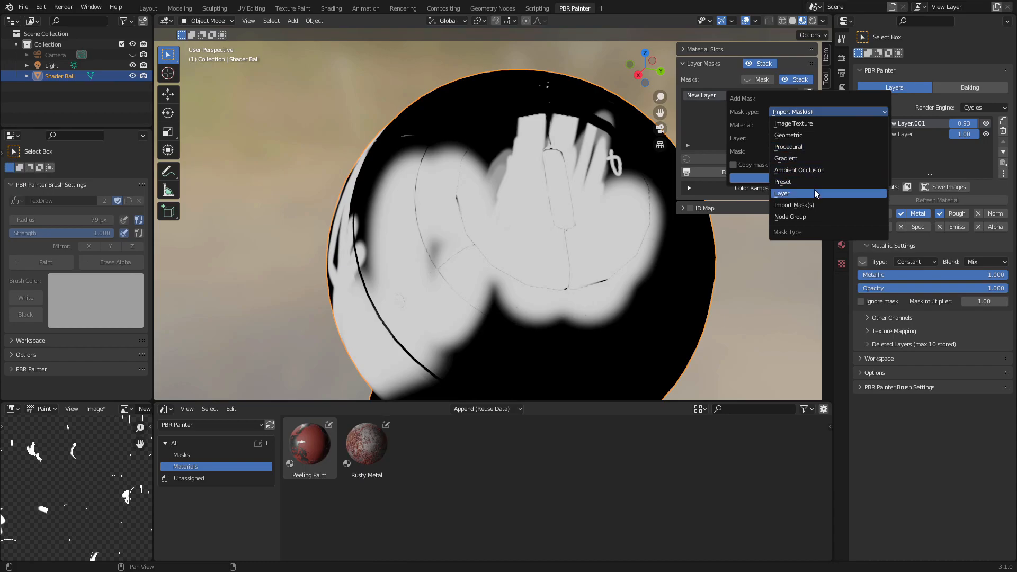
pyautogui.click(797, 218)
pyautogui.click(821, 125)
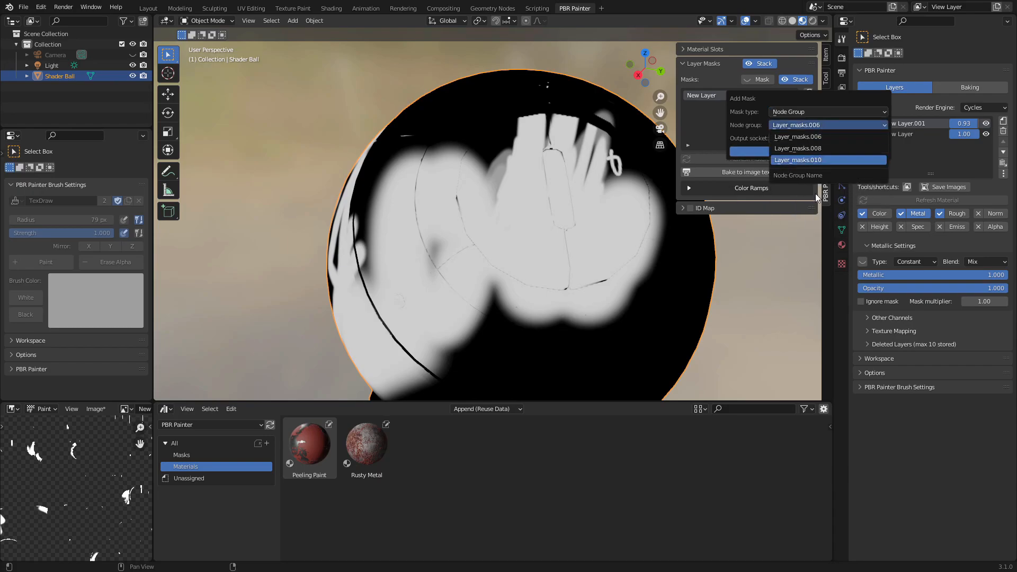
pyautogui.click(812, 149)
pyautogui.click(812, 139)
pyautogui.click(812, 139)
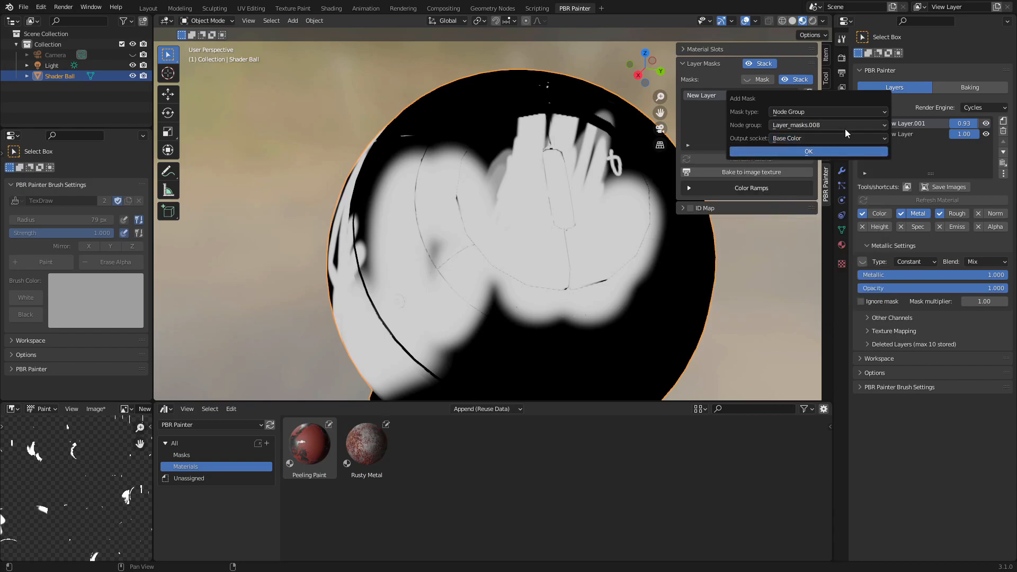
pyautogui.click(697, 124)
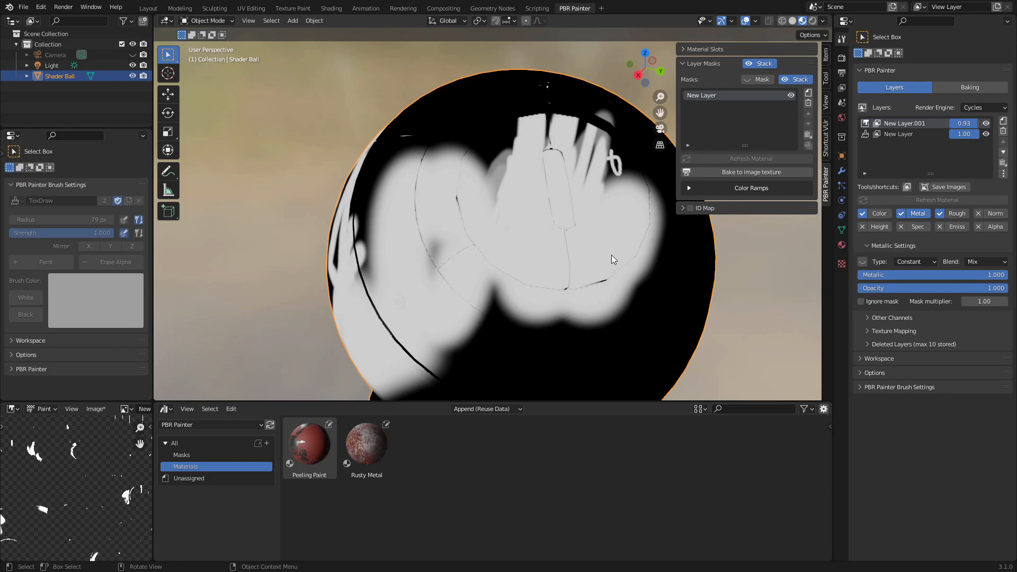
# Turn off the mask stack view and inspect the painted material on the ball.
pyautogui.click(795, 80)
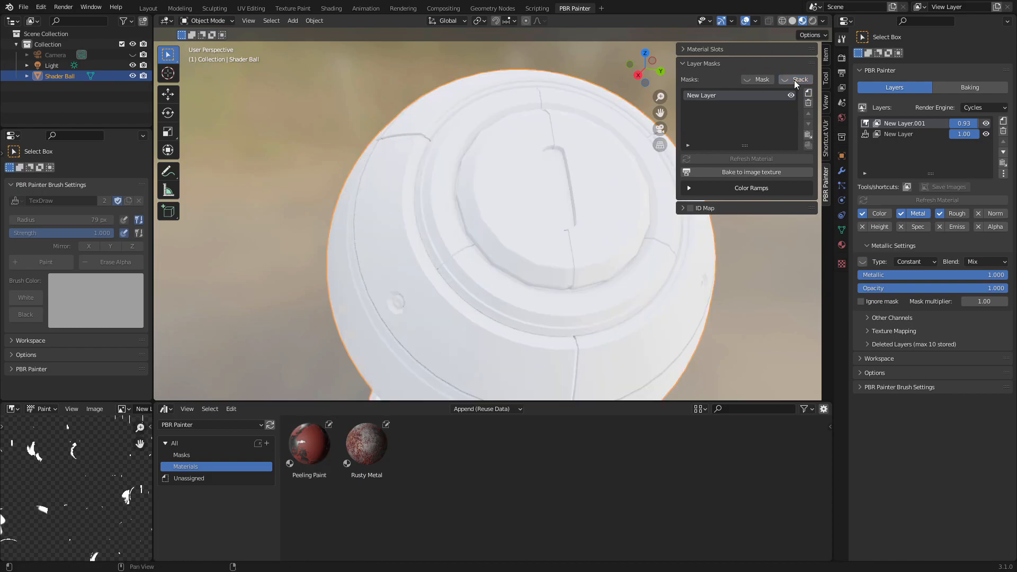
pyautogui.moveTo(534, 275); pyautogui.dragTo(627, 247, button='middle')
# Set up an Import Material layer from Peeling Paint with only image textures imported, and cancel the new layer.
pyautogui.click(1003, 121)
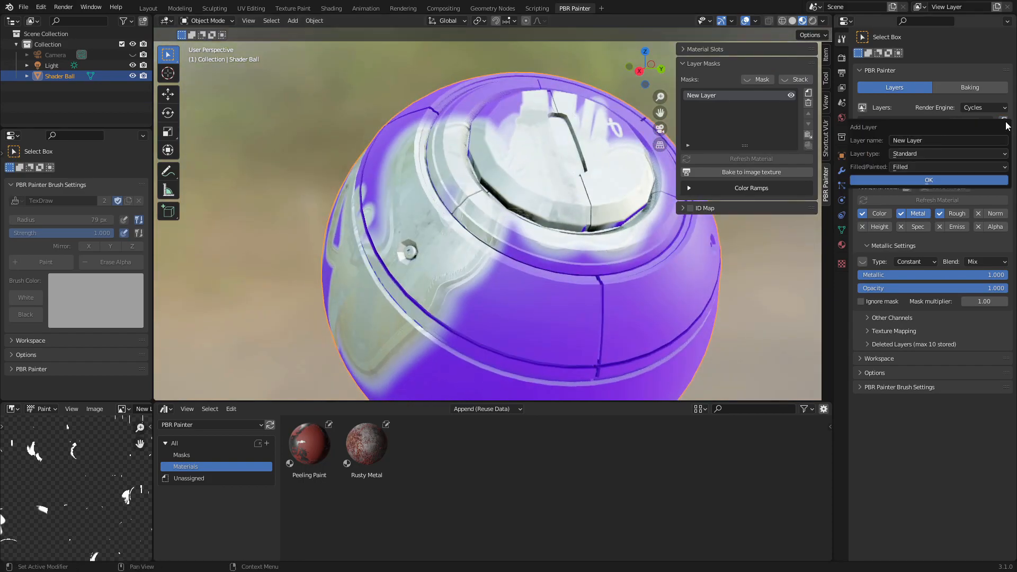
pyautogui.click(943, 154)
pyautogui.click(941, 189)
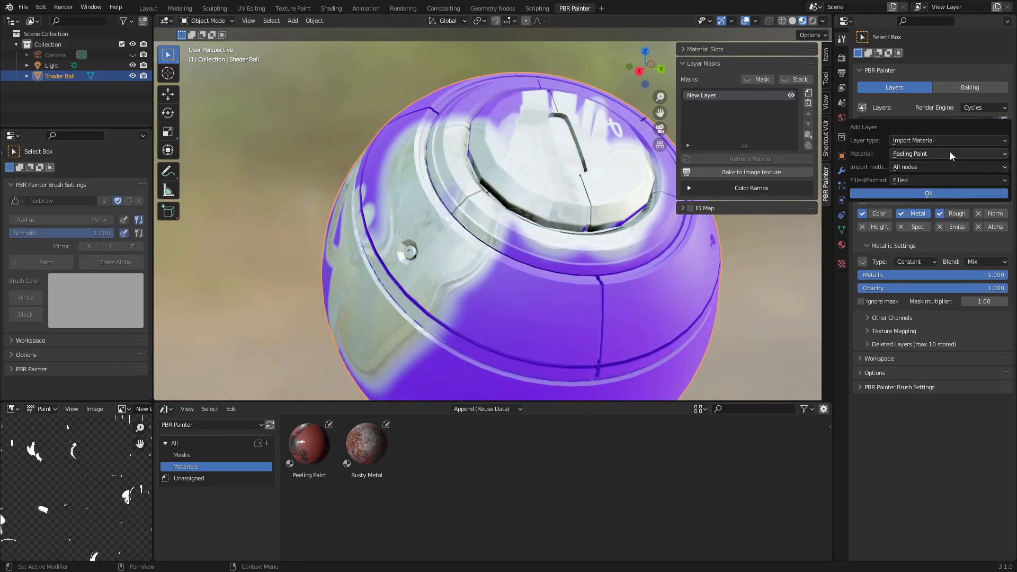
pyautogui.click(930, 155)
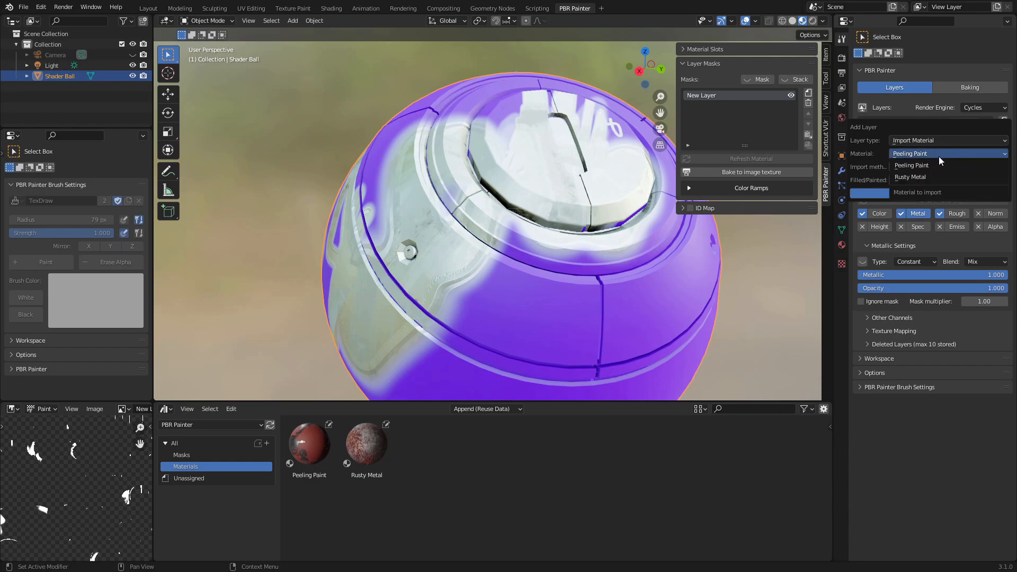
pyautogui.click(938, 157)
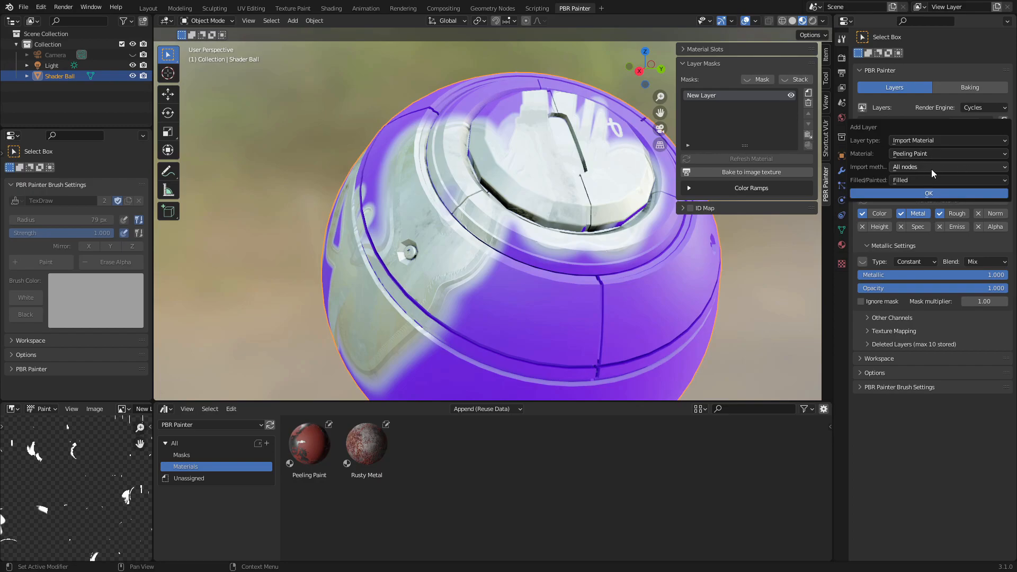
pyautogui.click(931, 165)
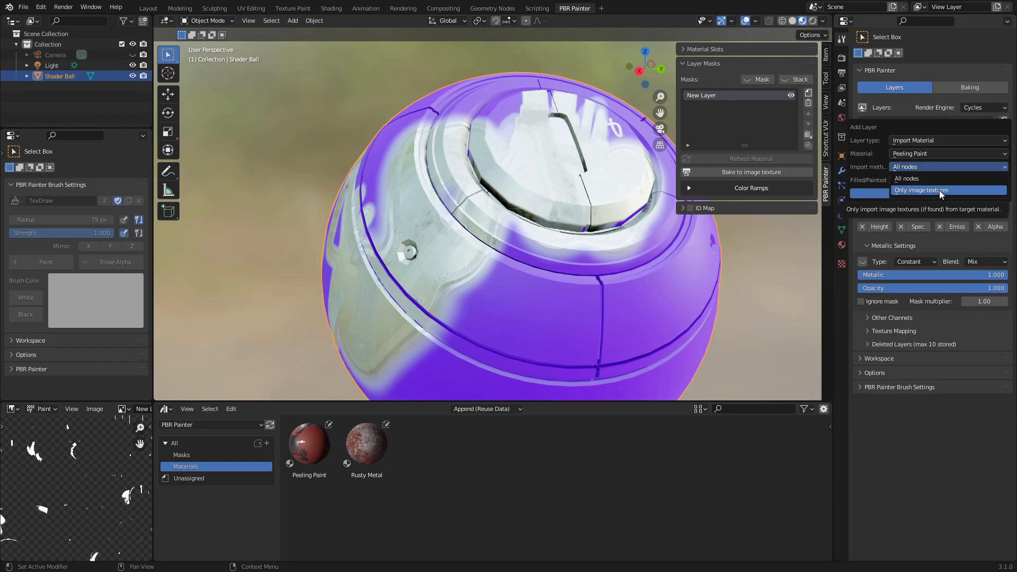
pyautogui.click(939, 190)
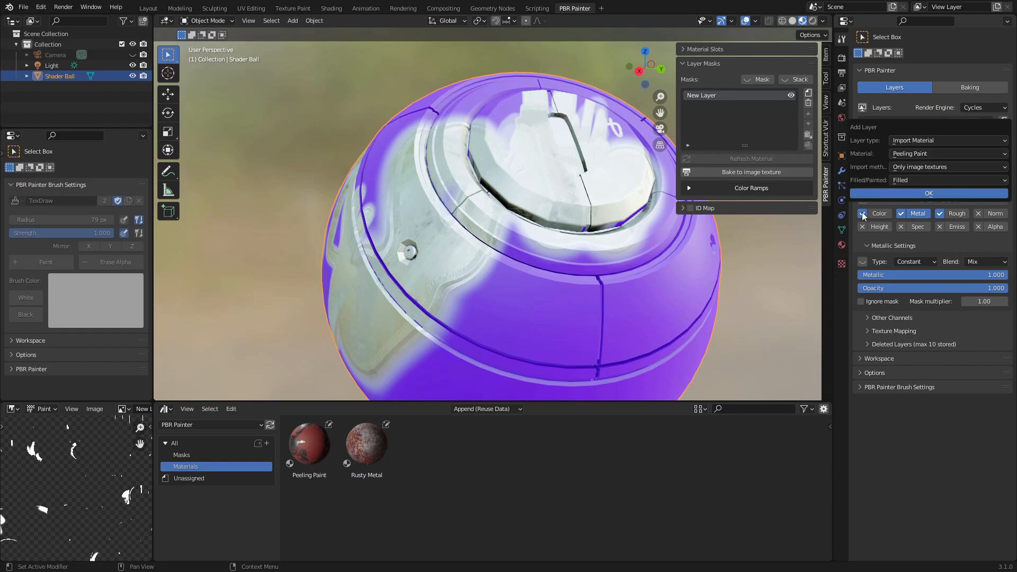
pyautogui.press('Escape')
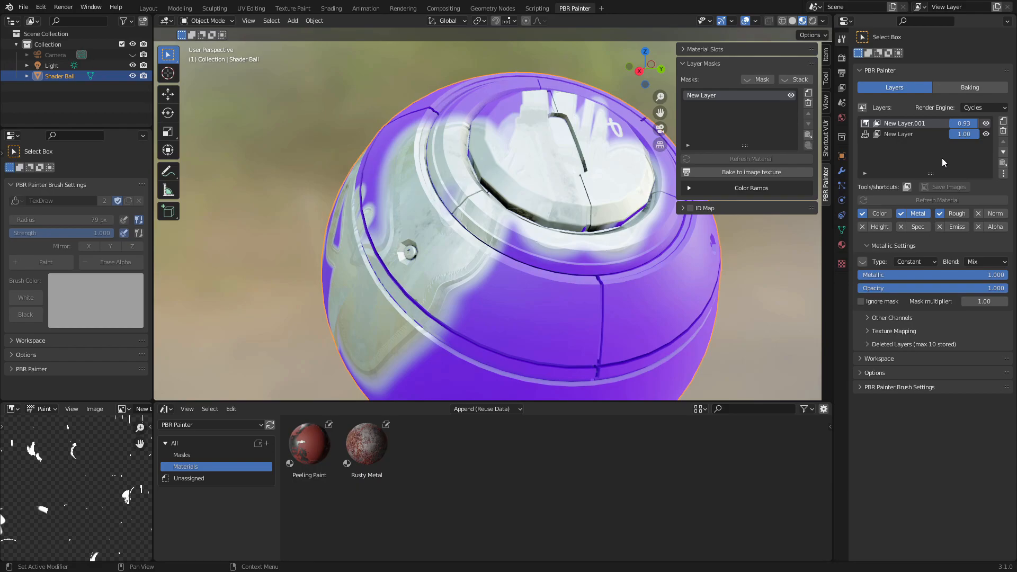
pyautogui.click(1003, 121)
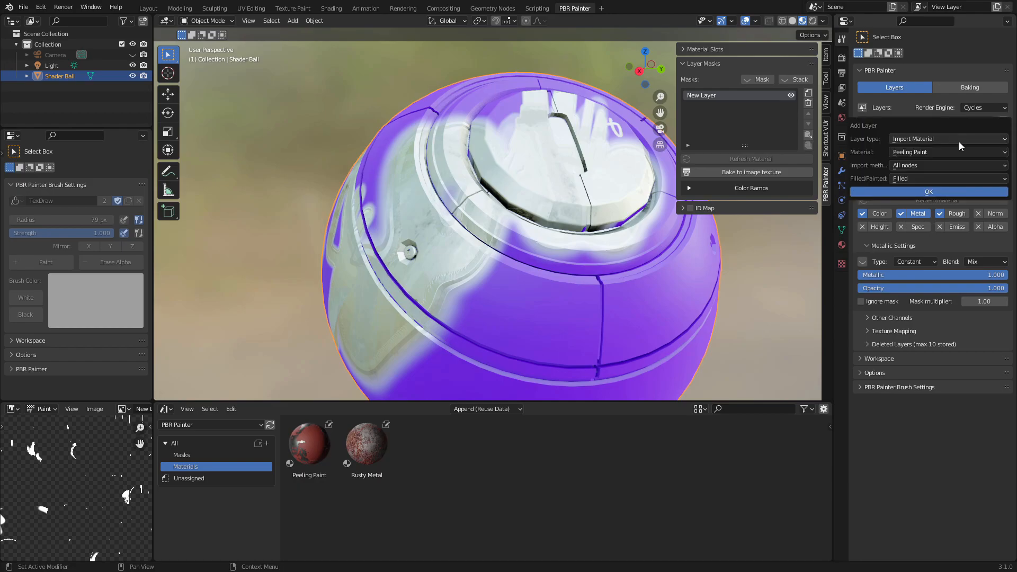
pyautogui.click(915, 162)
pyautogui.click(914, 177)
pyautogui.press('Return')
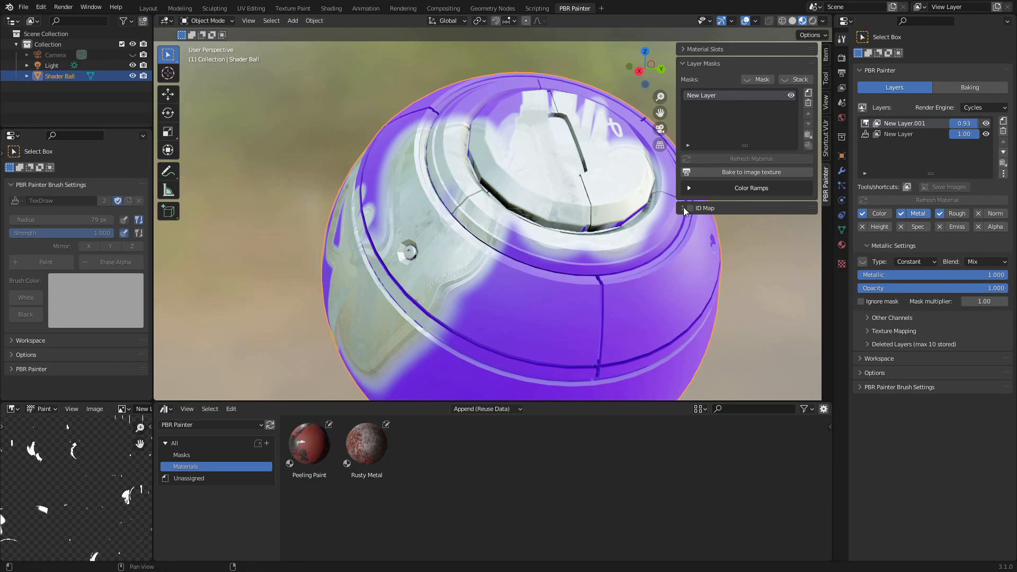
# Collapse the layer mask settings and enable the ID map for New Layer.001.
pyautogui.click(683, 64)
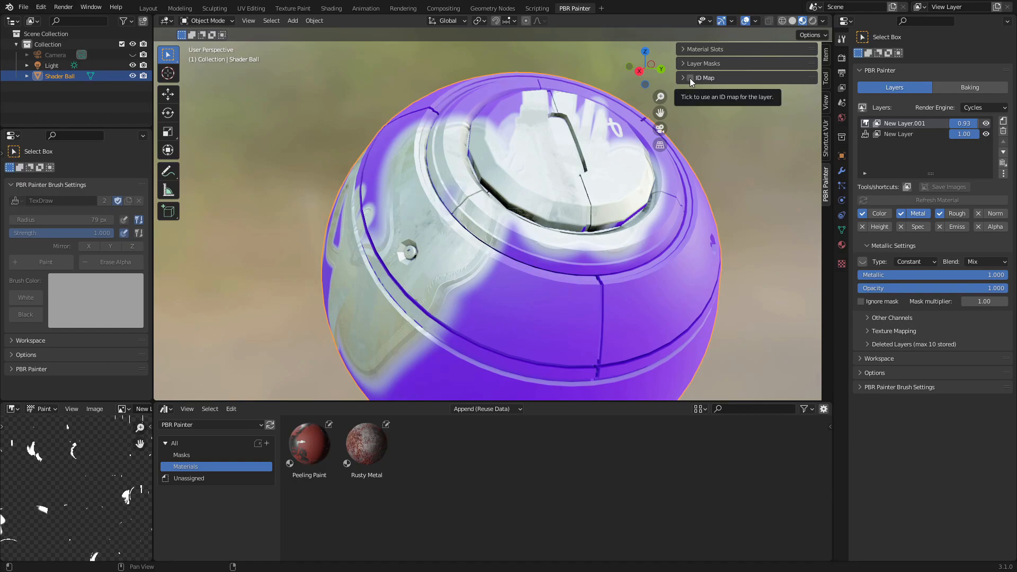
pyautogui.click(683, 79)
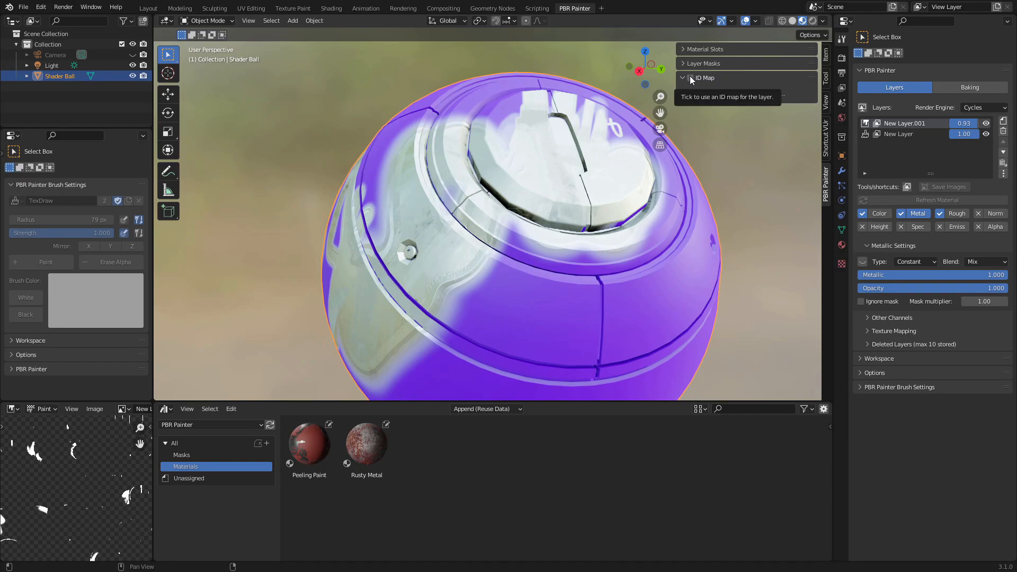
pyautogui.click(689, 79)
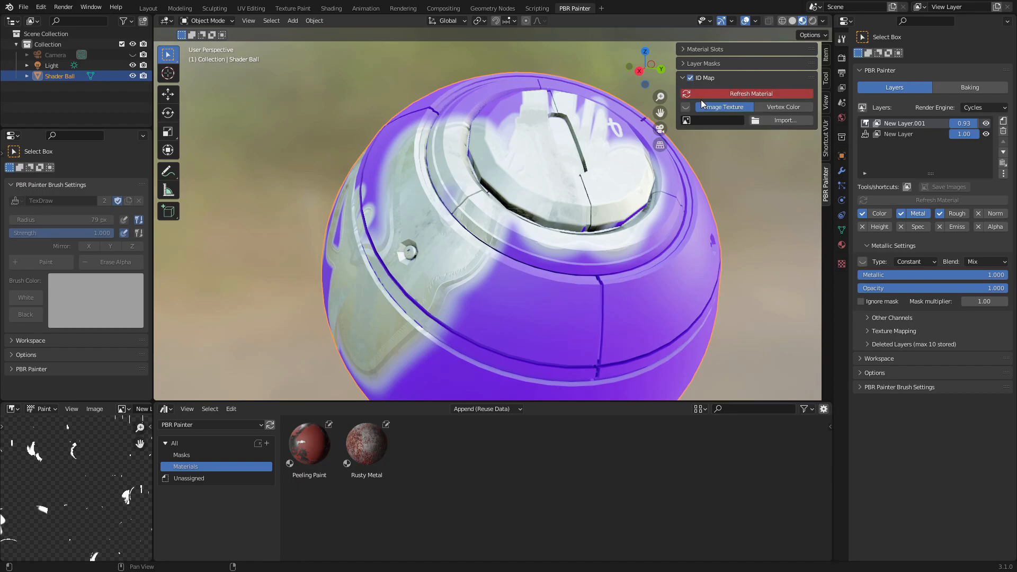
# Refresh the material, switch the ID map type to Vertex Color, and create a new vertex color.
pyautogui.click(730, 95)
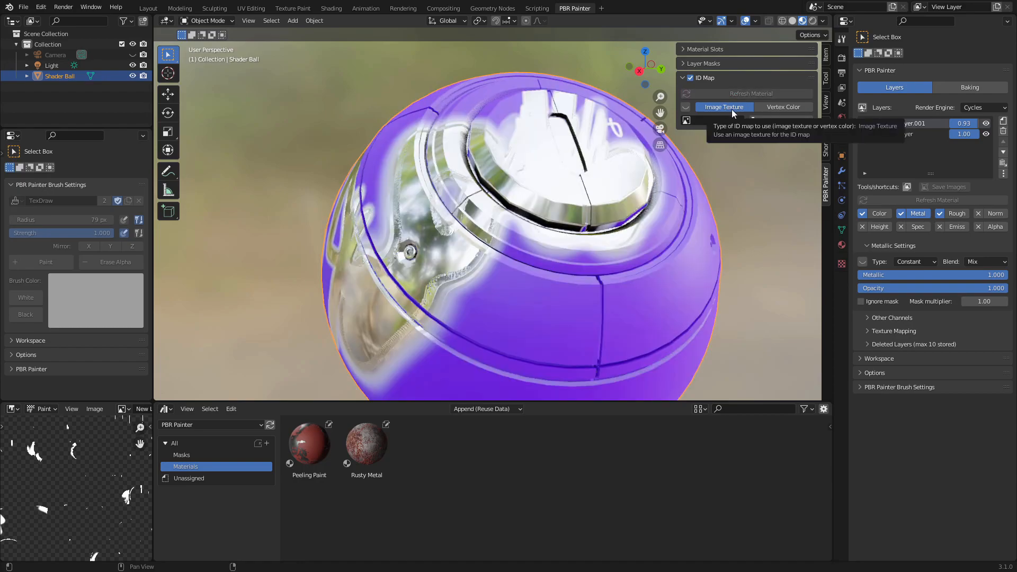
pyautogui.click(779, 106)
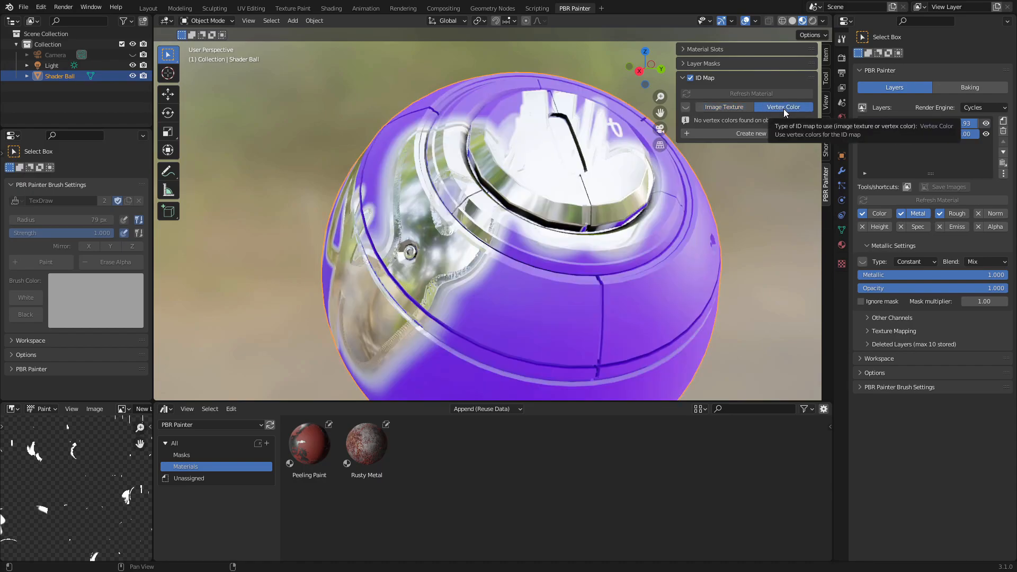
pyautogui.click(761, 133)
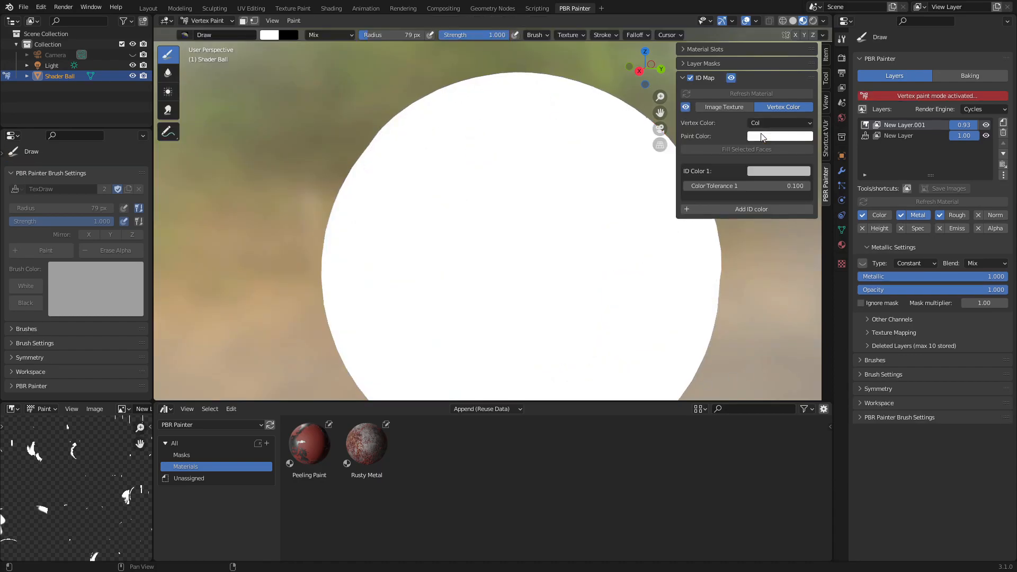
# Set the vertex paint color to light purple and paint a patch over the ball's circular panel.
pyautogui.moveTo(594, 268); pyautogui.dragTo(609, 217, button='middle')
pyautogui.moveTo(581, 270); pyautogui.dragTo(526, 275, button='middle')
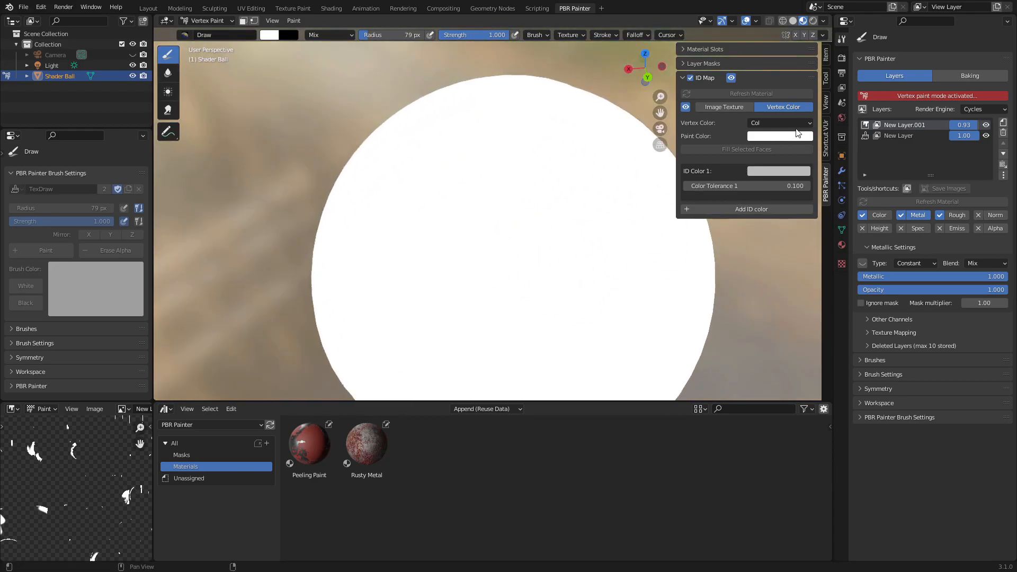
pyautogui.click(795, 134)
pyautogui.click(806, 195)
pyautogui.moveTo(529, 190)
pyautogui.mouseDown()
pyautogui.moveTo(481, 214)
pyautogui.moveTo(450, 199)
pyautogui.moveTo(472, 191)
pyautogui.moveTo(477, 220)
pyautogui.moveTo(551, 227)
pyautogui.mouseUp()
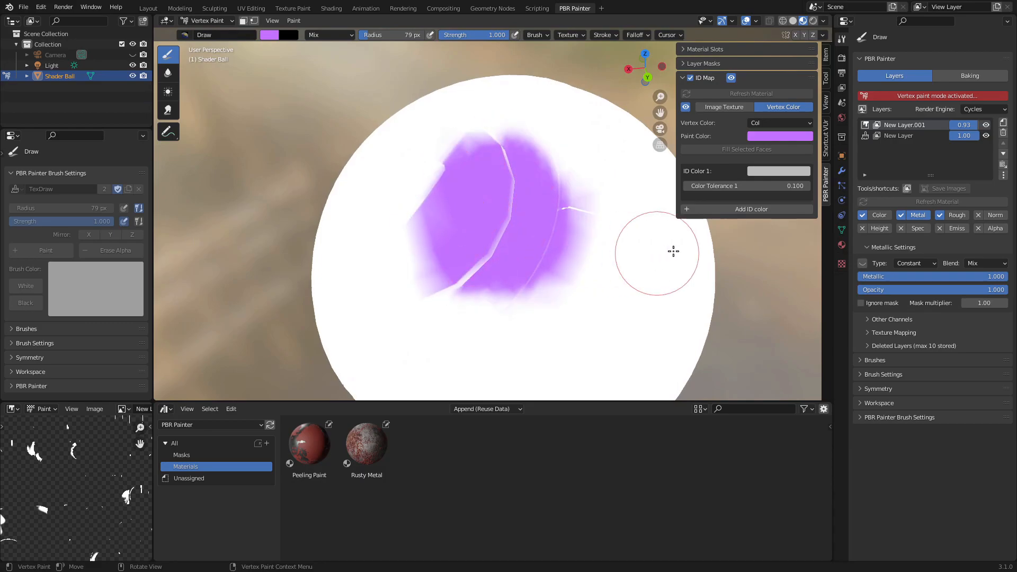
# Box-select a block of faces beside the circular panel in Edit Mode and fill them with the purple paint color.
pyautogui.press('Tab')
pyautogui.moveTo(531, 248); pyautogui.dragTo(533, 200, button='middle')
pyautogui.press('b')
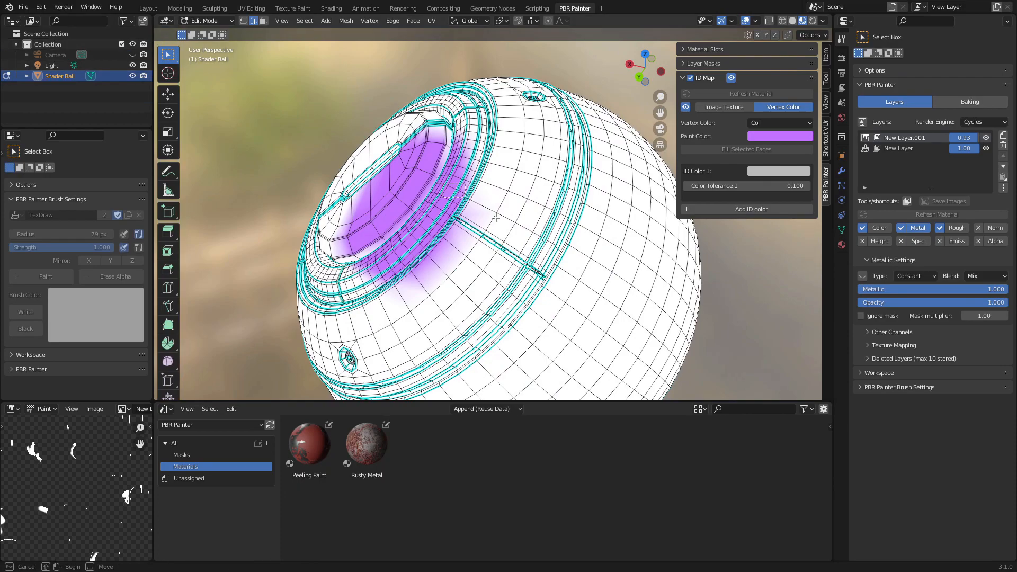
pyautogui.moveTo(475, 203); pyautogui.dragTo(607, 313)
pyautogui.click(736, 149)
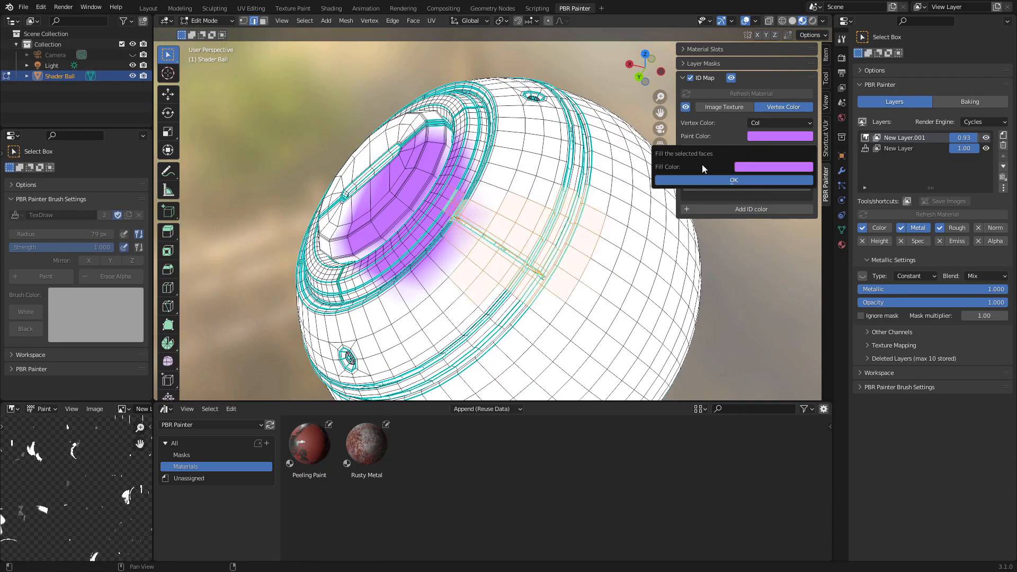
pyautogui.click(737, 182)
# Extend the face selection around the filled block and fill the selected faces with the same purple.
pyautogui.moveTo(512, 255); pyautogui.dragTo(582, 273, button='middle')
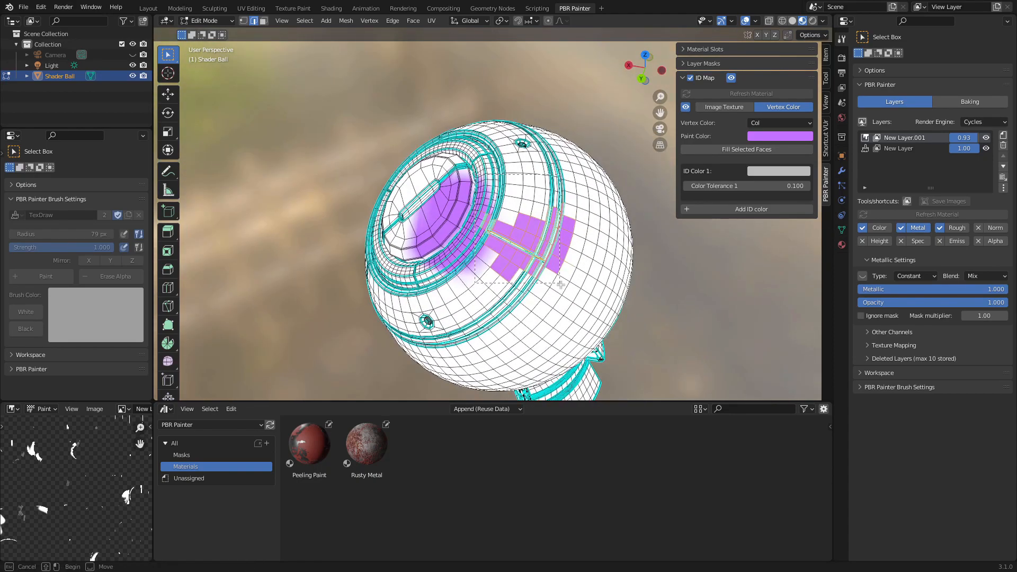
pyautogui.press('l')
pyautogui.click(744, 151)
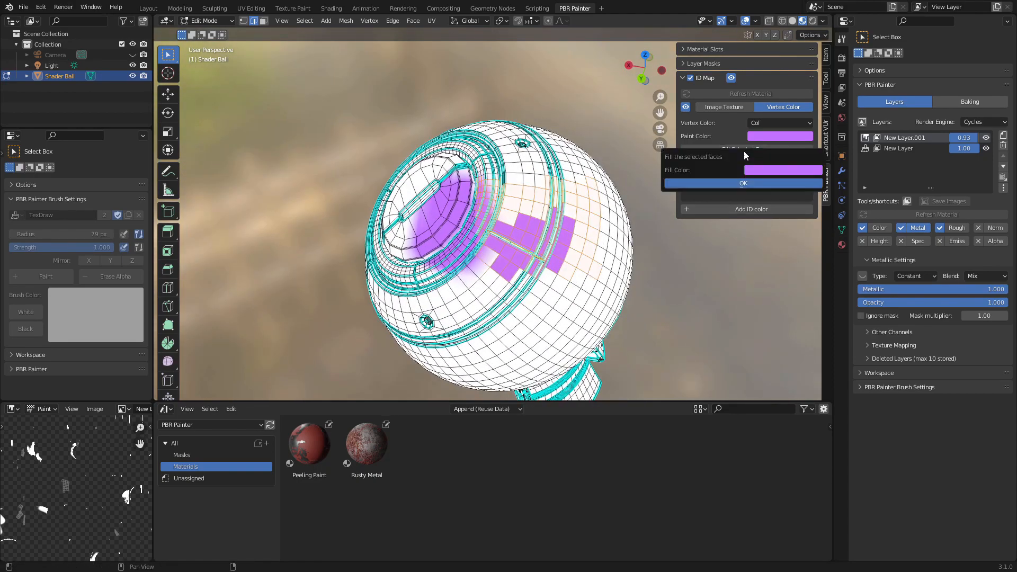
pyautogui.click(744, 183)
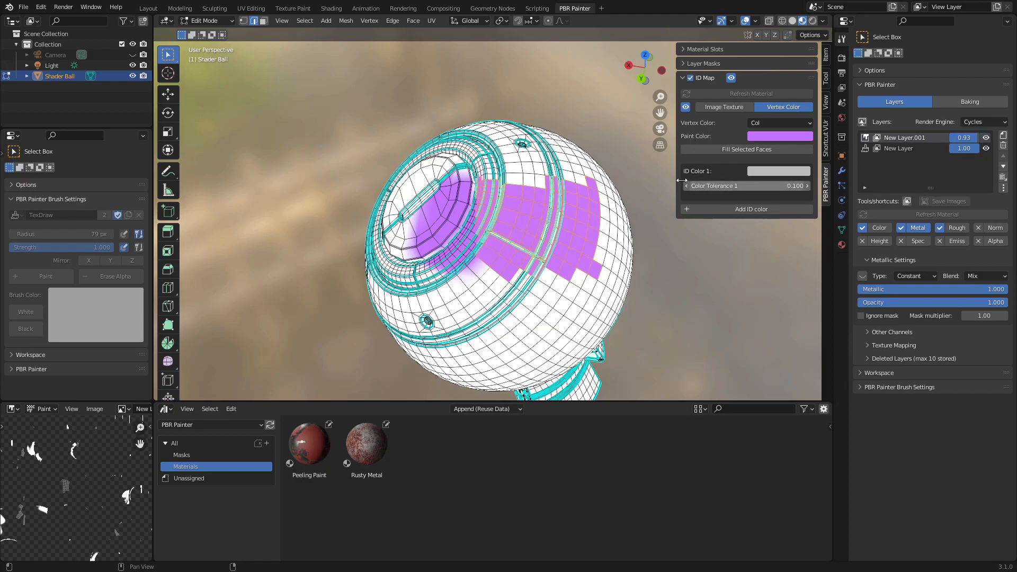
# Sample the purple painted on the ball as ID Color 1 and turn off the vertex color preview.
pyautogui.scroll(2, 758, 239)
pyautogui.click(773, 171)
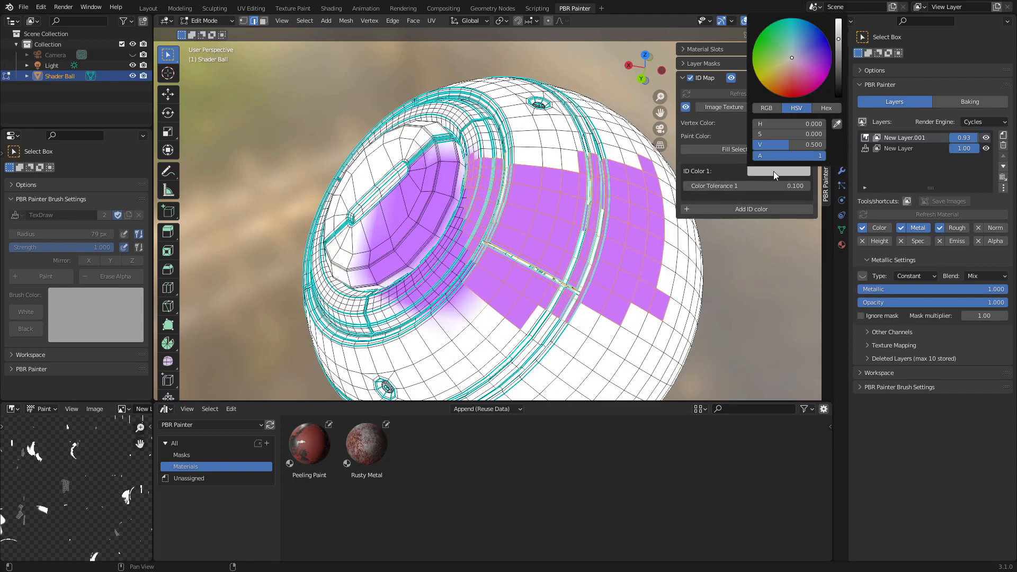
pyautogui.click(837, 124)
pyautogui.click(582, 244)
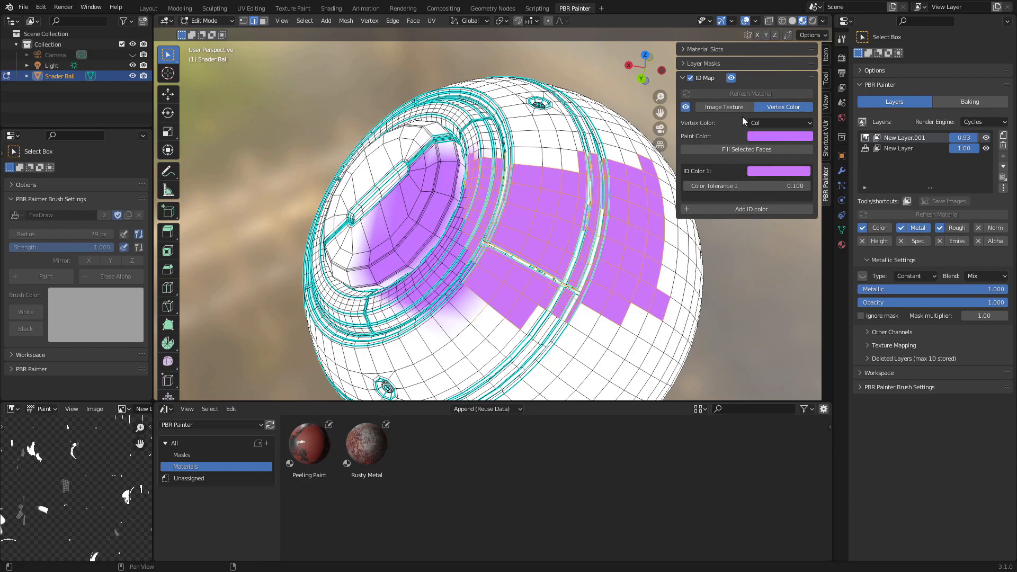
pyautogui.click(686, 106)
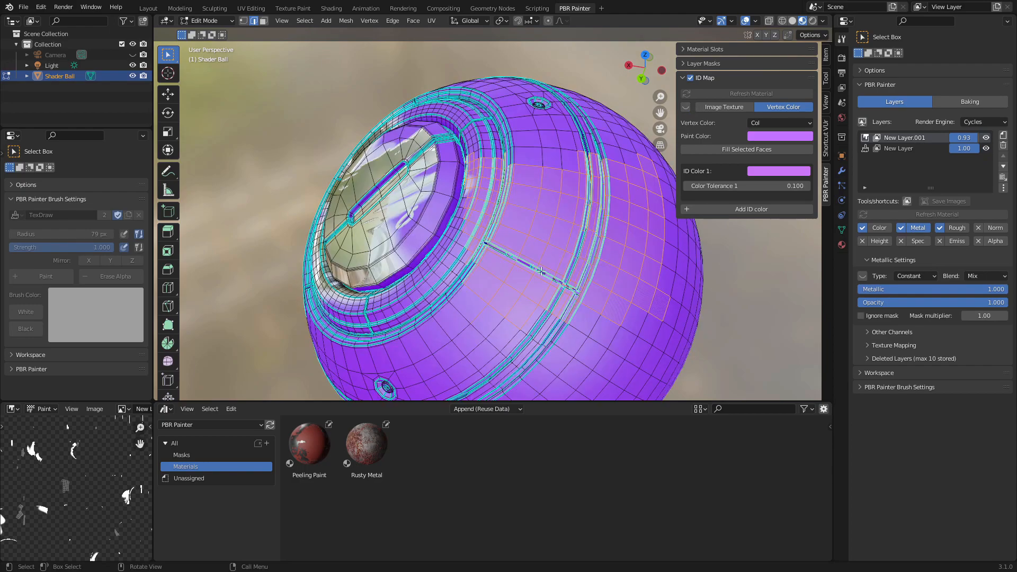
# Remove the New Layer mask from the layer masks and collapse the ID map settings to inspect the ball.
pyautogui.click(693, 63)
pyautogui.click(807, 104)
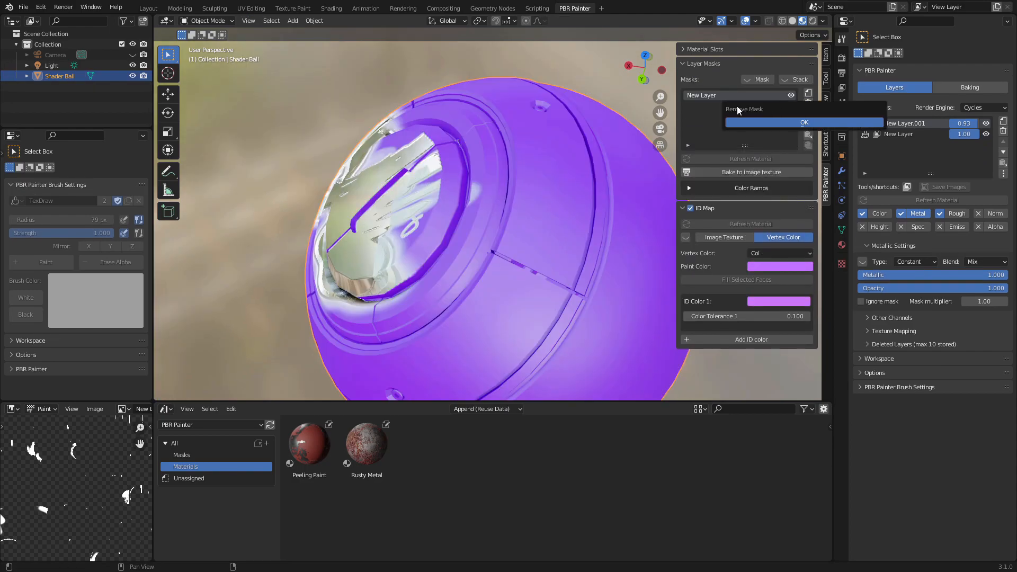
pyautogui.click(793, 123)
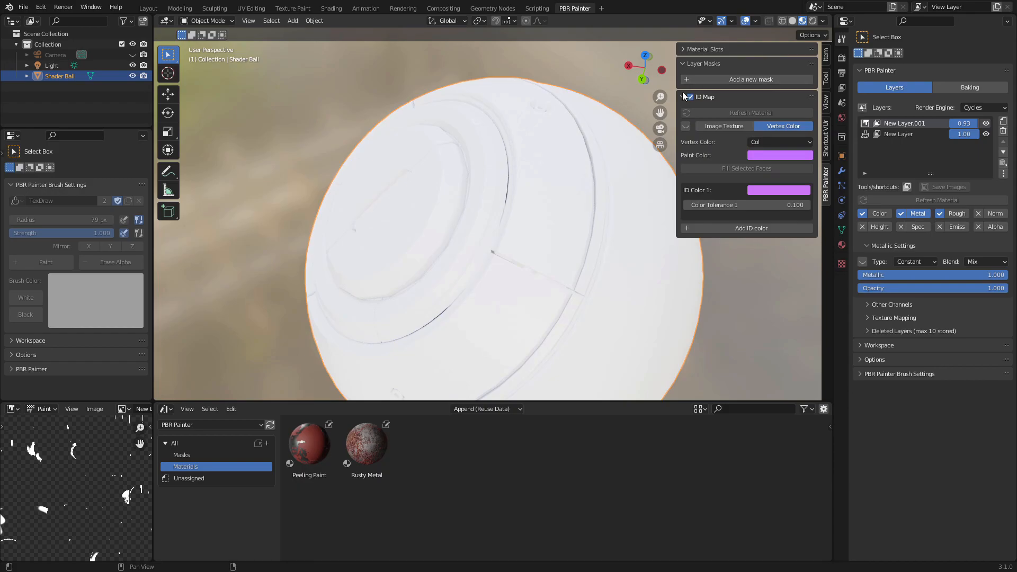
pyautogui.click(682, 96)
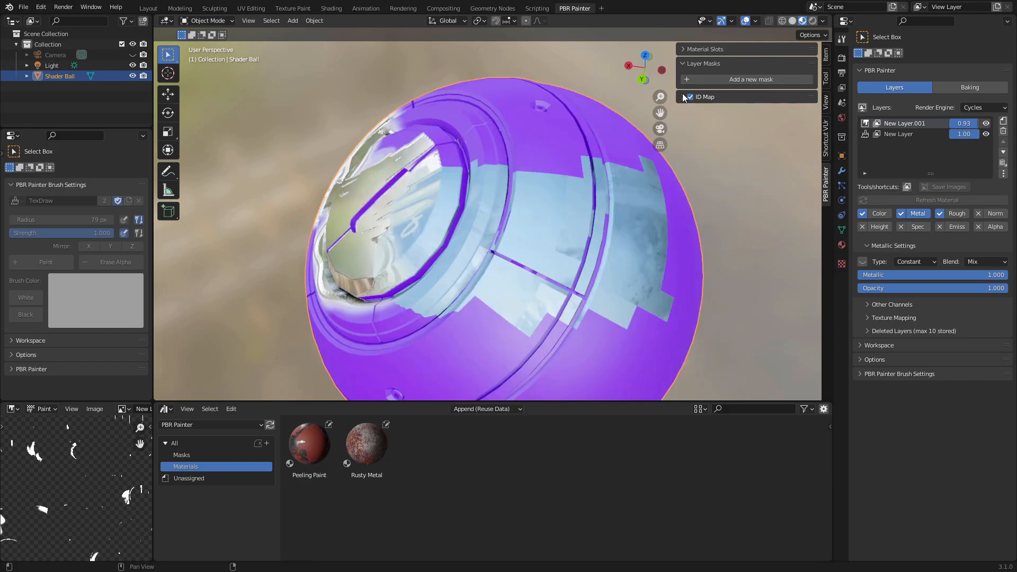
pyautogui.moveTo(565, 269); pyautogui.dragTo(559, 126, button='middle')
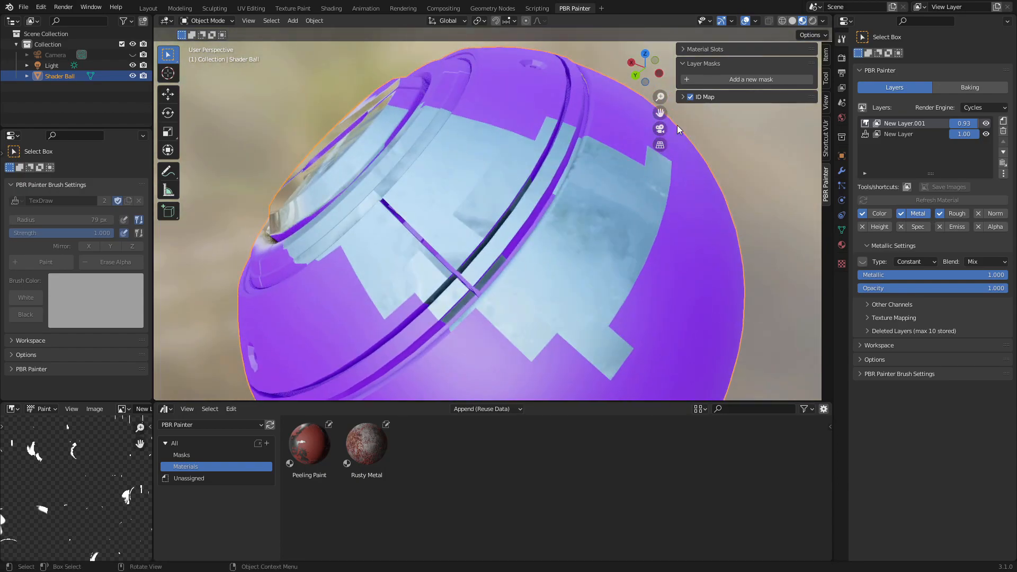
# Reopen the ID map settings, preview the vertex colors, and paint another purple stroke beside the filled faces.
pyautogui.click(682, 97)
pyautogui.moveTo(604, 192); pyautogui.dragTo(629, 223, button='middle')
pyautogui.press('Tab')
pyautogui.press('Tab')
pyautogui.click(686, 127)
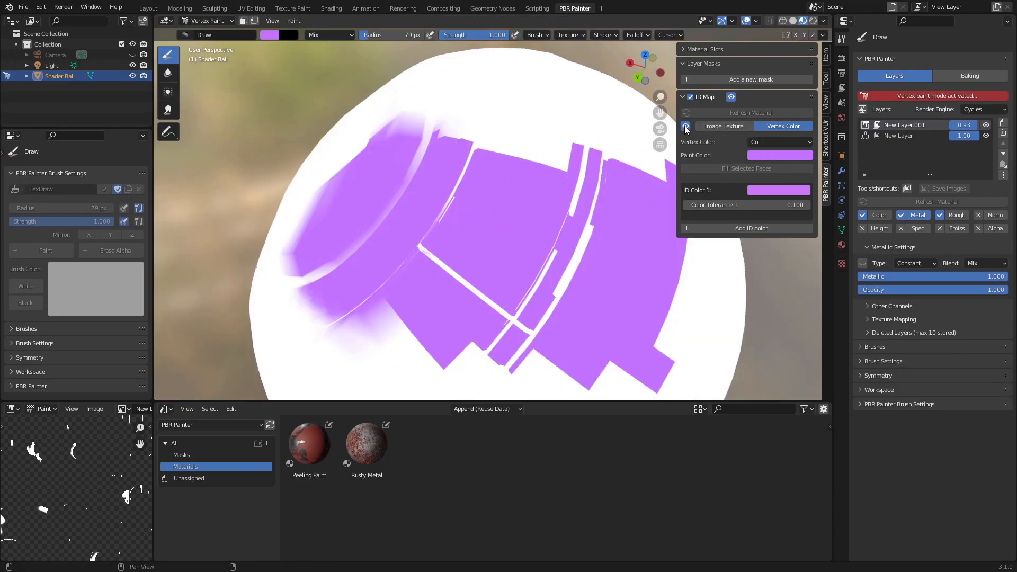
pyautogui.moveTo(576, 217); pyautogui.dragTo(557, 251, button='middle')
pyautogui.moveTo(477, 212)
pyautogui.mouseDown()
pyautogui.moveTo(465, 229)
pyautogui.moveTo(541, 227)
pyautogui.mouseUp()
pyautogui.moveTo(587, 237); pyautogui.dragTo(560, 275, button='middle')
# Fill another block of selected faces with purple, turn off the preview, and inspect the ball in Object Mode.
pyautogui.press('Tab')
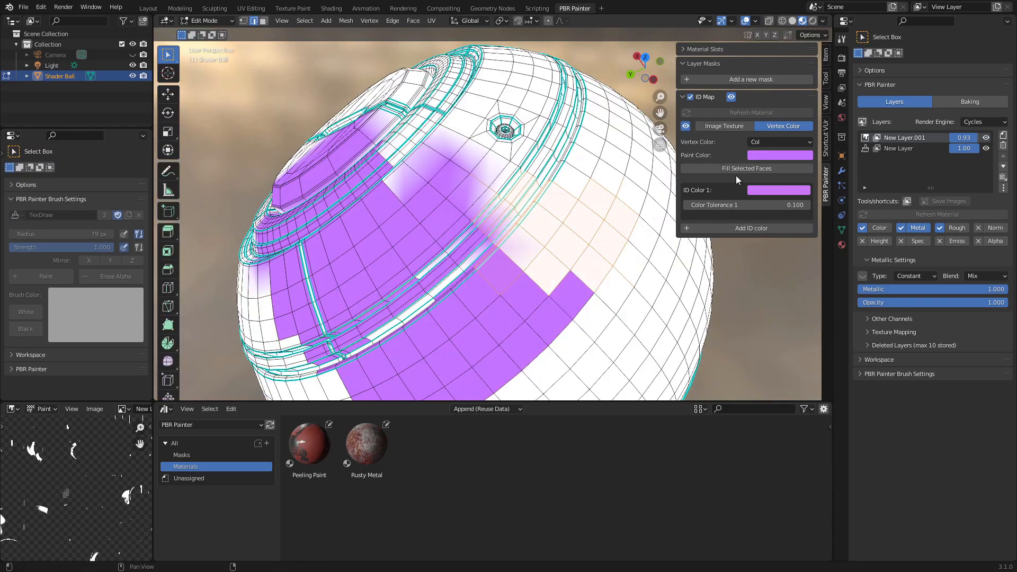
pyautogui.click(741, 169)
pyautogui.click(693, 198)
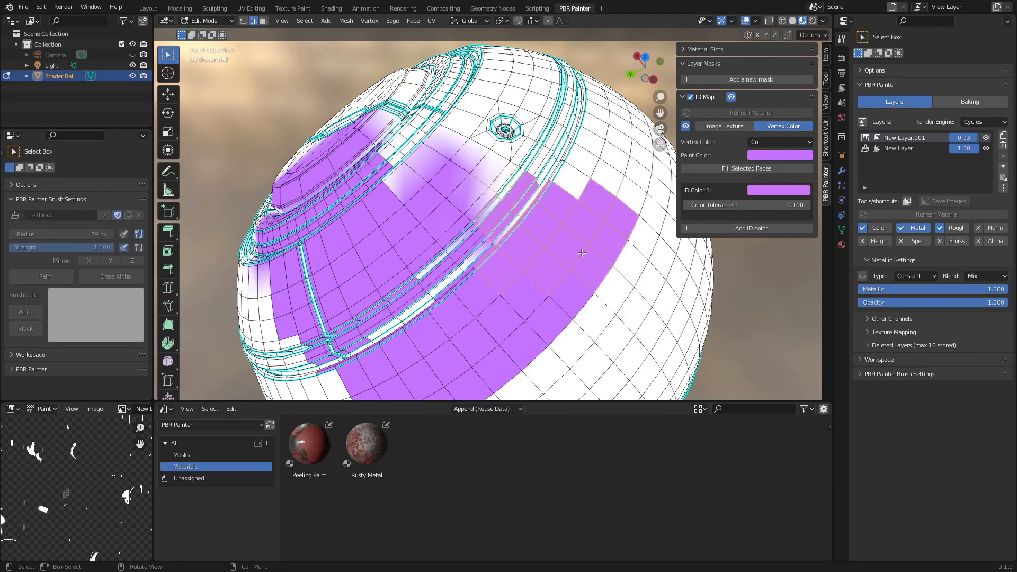
pyautogui.click(685, 127)
pyautogui.moveTo(595, 231); pyautogui.dragTo(517, 171, button='middle')
pyautogui.press('Tab')
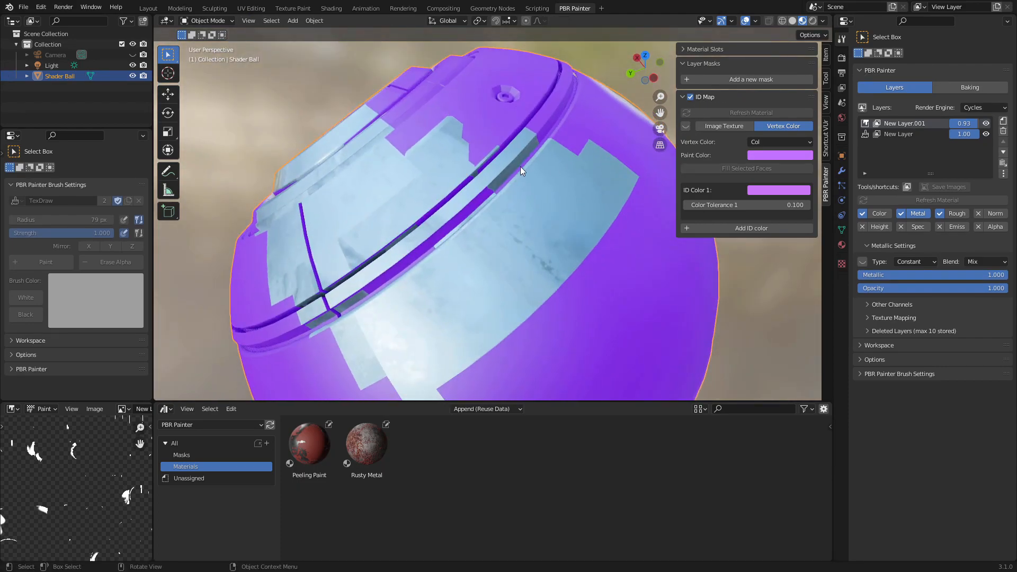
pyautogui.moveTo(586, 148); pyautogui.dragTo(520, 277, button='middle')
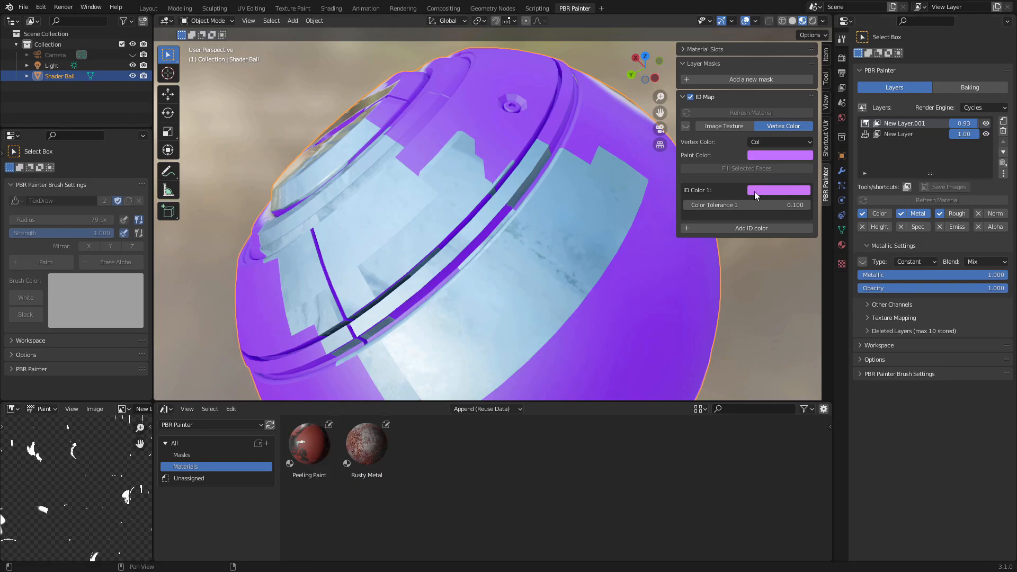
# Add a second ID color and remove it again, collapsing the ID map settings to inspect the ball.
pyautogui.click(748, 228)
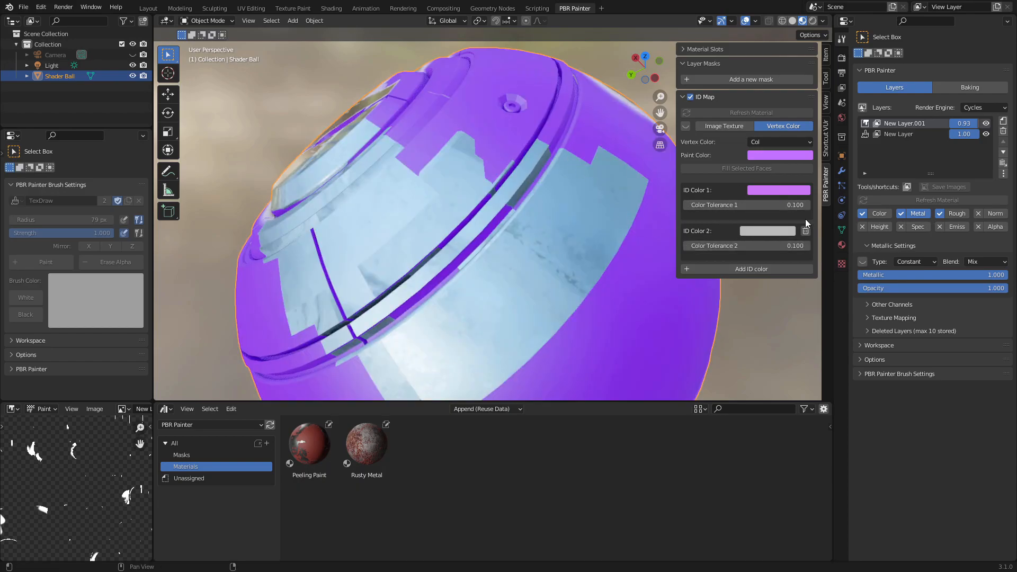
pyautogui.click(805, 232)
pyautogui.click(704, 97)
pyautogui.moveTo(542, 186); pyautogui.dragTo(576, 237, button='middle')
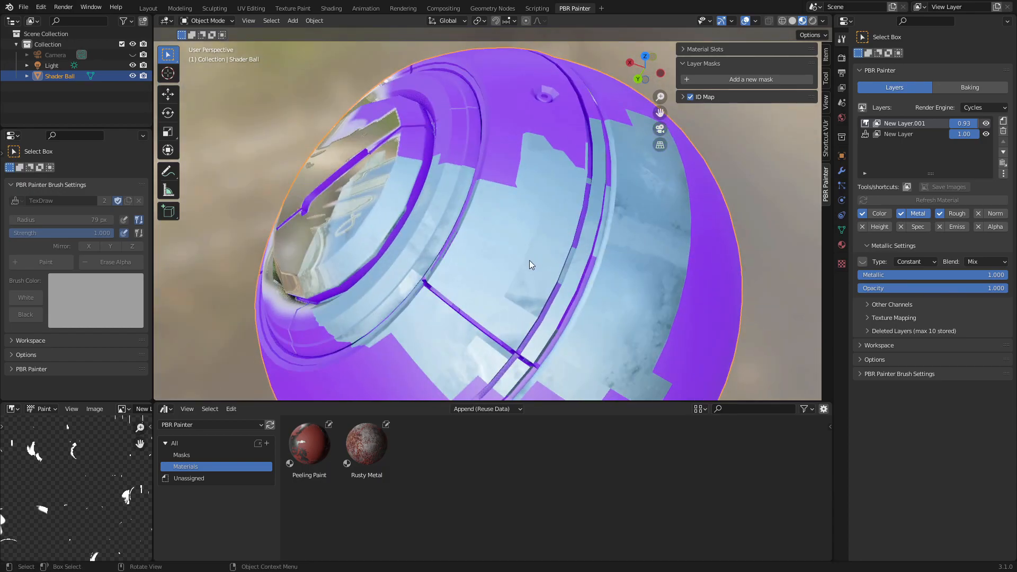
pyautogui.moveTo(530, 260); pyautogui.dragTo(780, 86, button='middle')
pyautogui.moveTo(705, 263); pyautogui.dragTo(657, 239, button='middle')
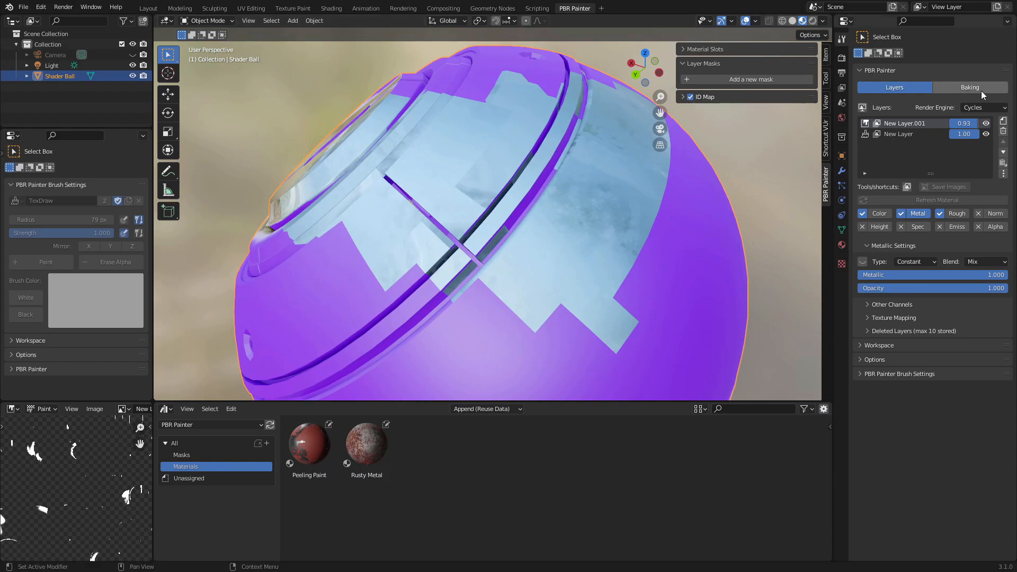
# Open the baking settings and try the Create exportable material option, leaving it disabled.
pyautogui.click(963, 86)
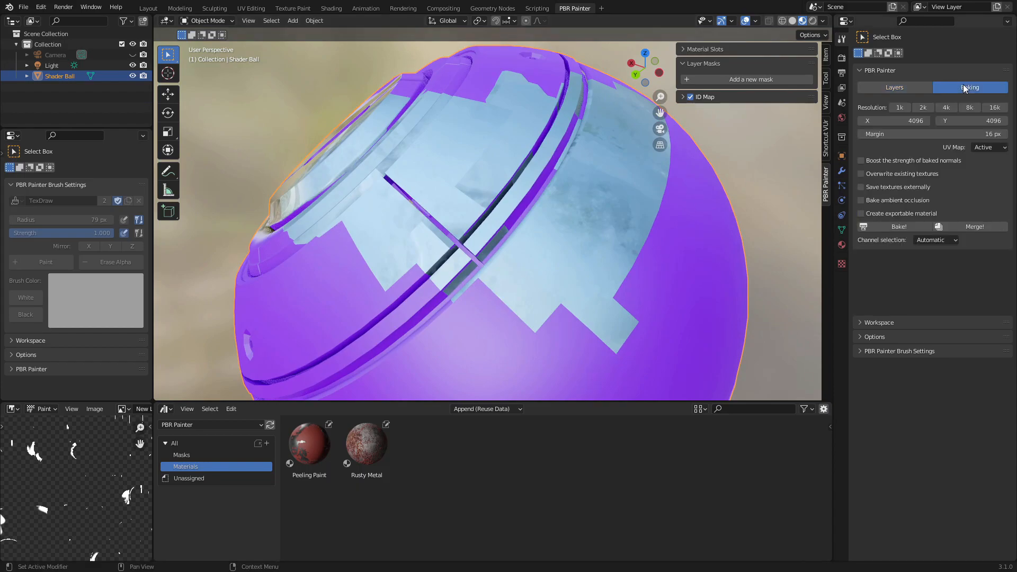
pyautogui.moveTo(665, 170)
pyautogui.mouseDown(button='middle')
pyautogui.moveTo(581, 214)
pyautogui.moveTo(672, 239)
pyautogui.mouseUp(button='middle')
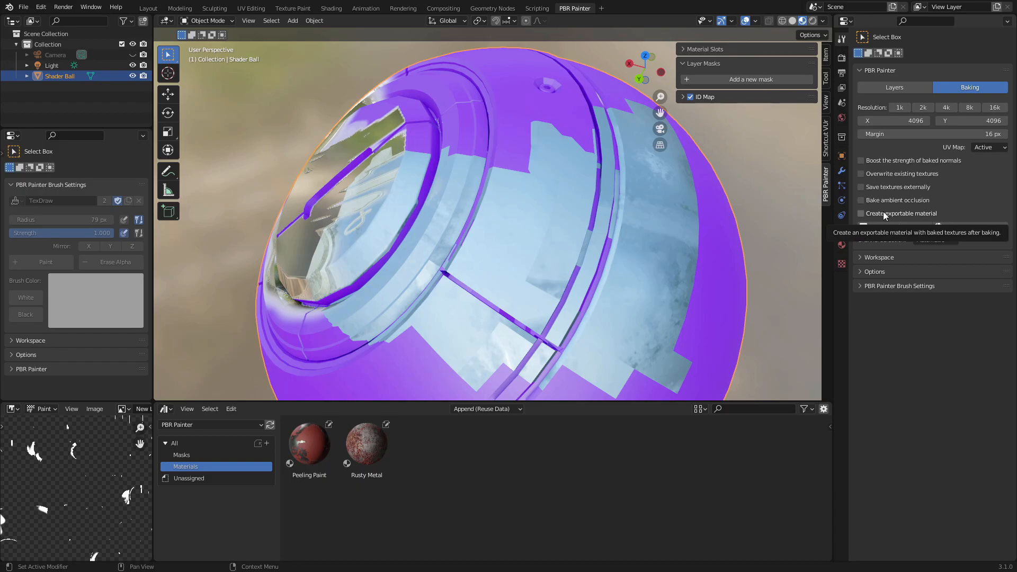
pyautogui.click(882, 212)
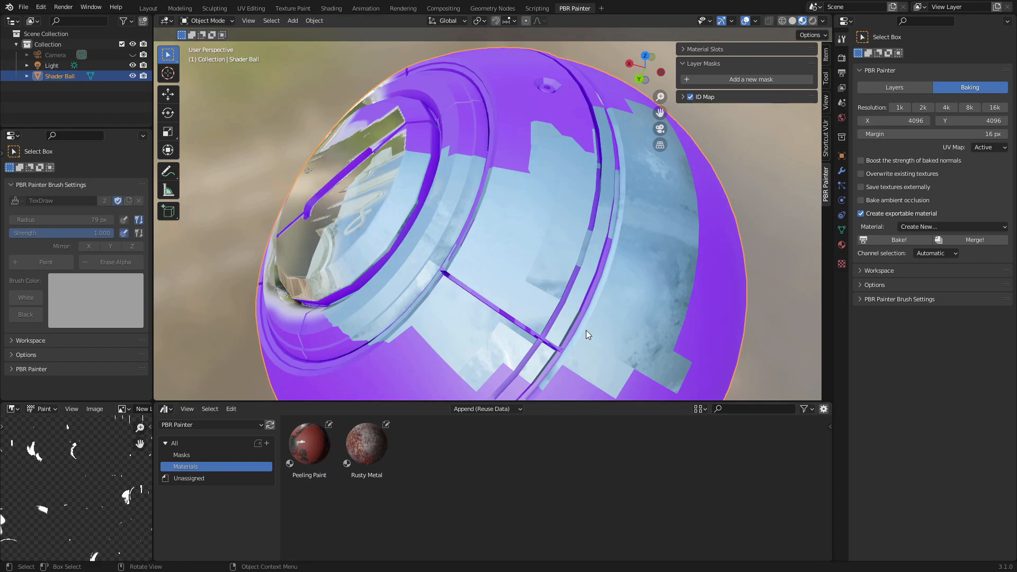
pyautogui.moveTo(475, 281); pyautogui.dragTo(560, 273, button='middle')
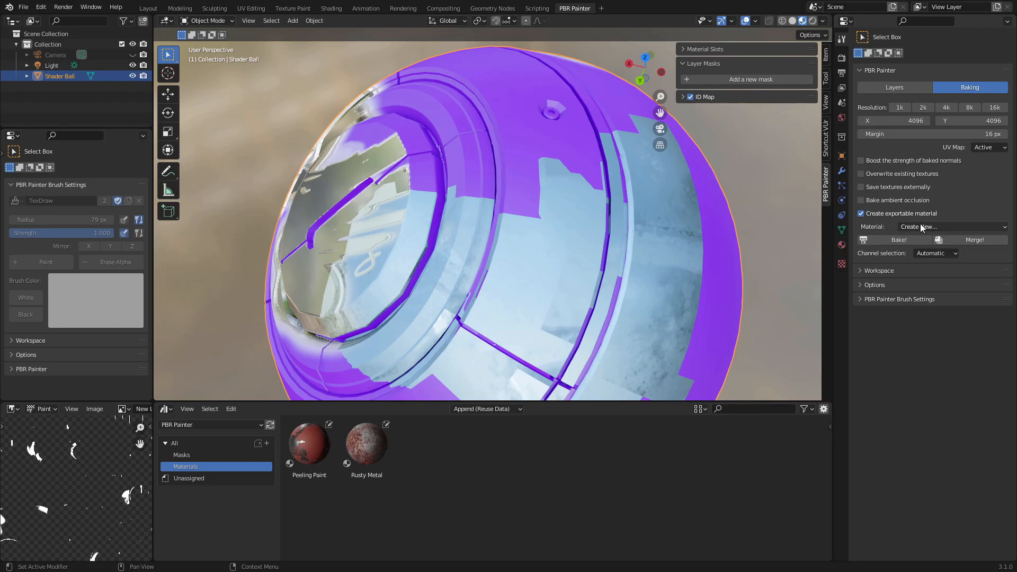
pyautogui.click(862, 213)
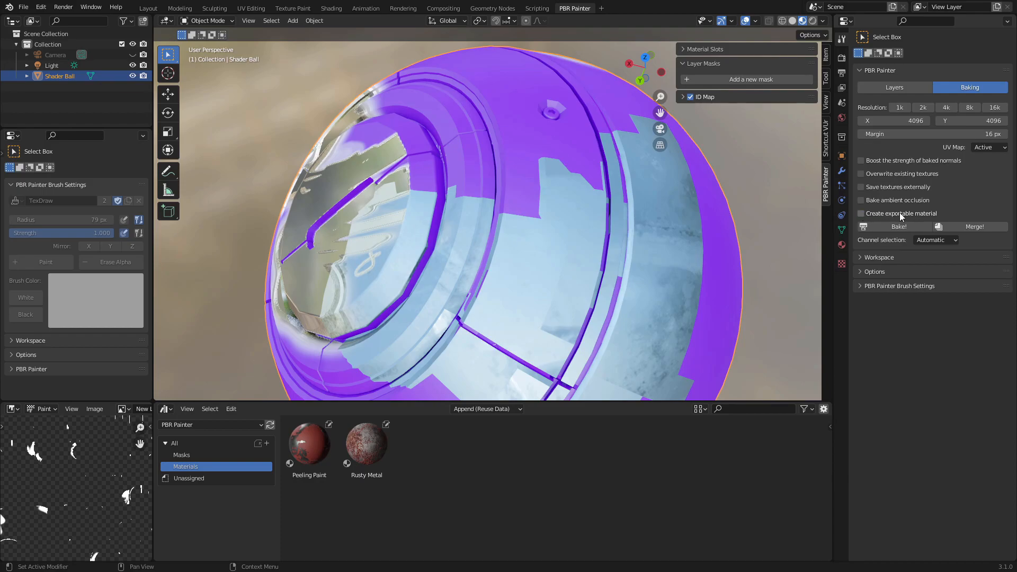
# Set the baking channel selection to Manual, enable channel packing, and add a channel-packed image.
pyautogui.click(943, 241)
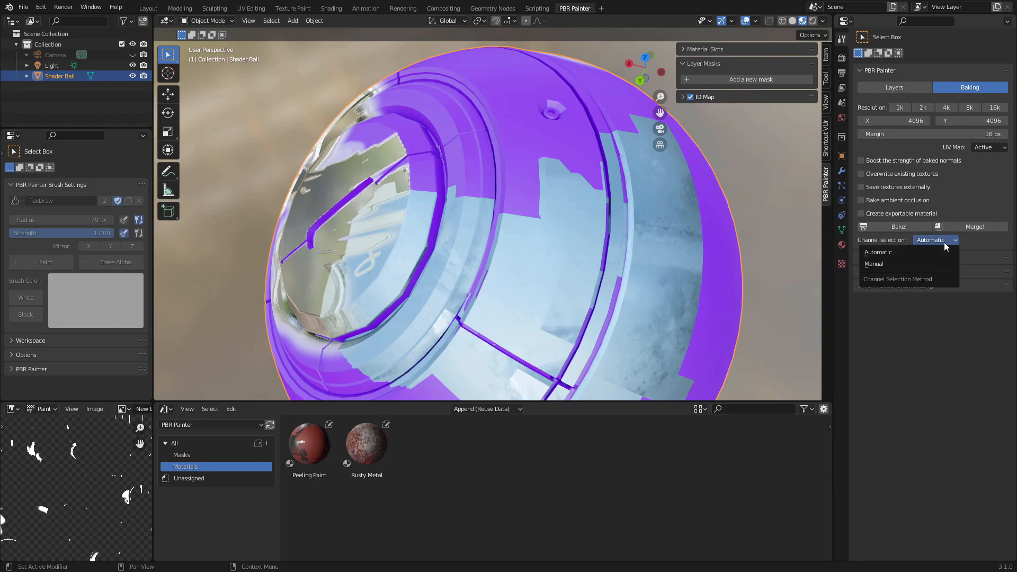
pyautogui.click(888, 262)
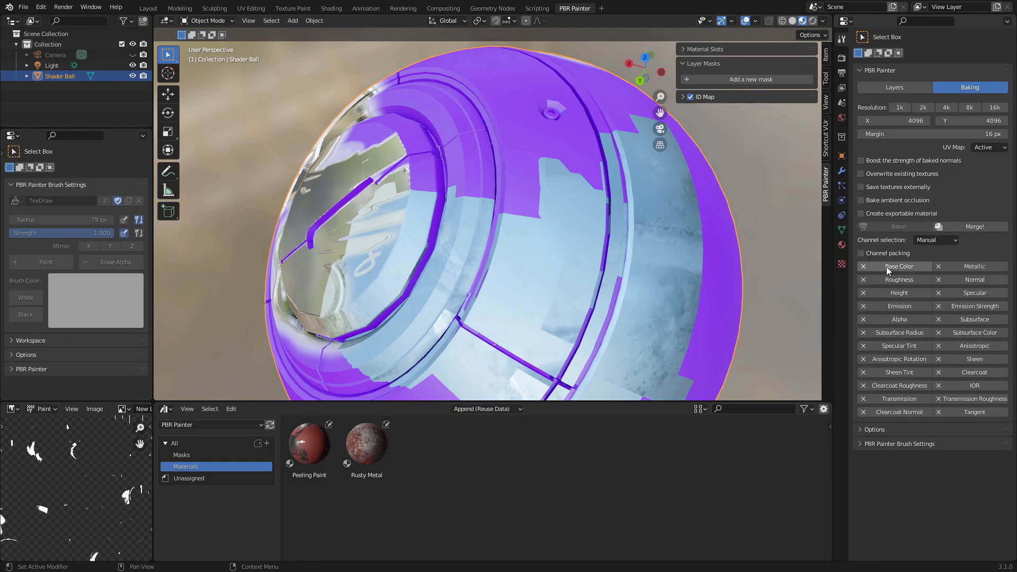
pyautogui.click(860, 252)
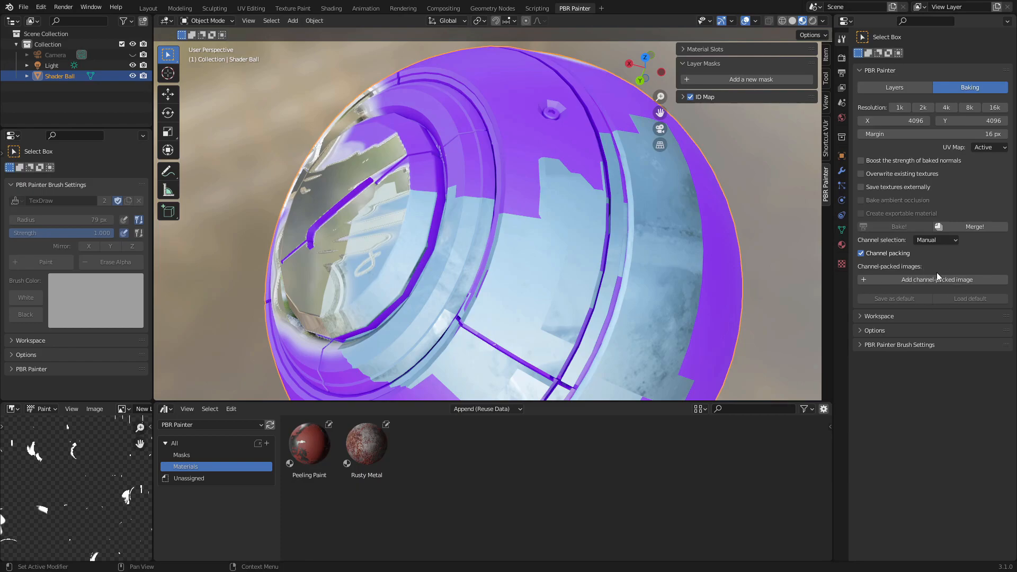
pyautogui.click(920, 280)
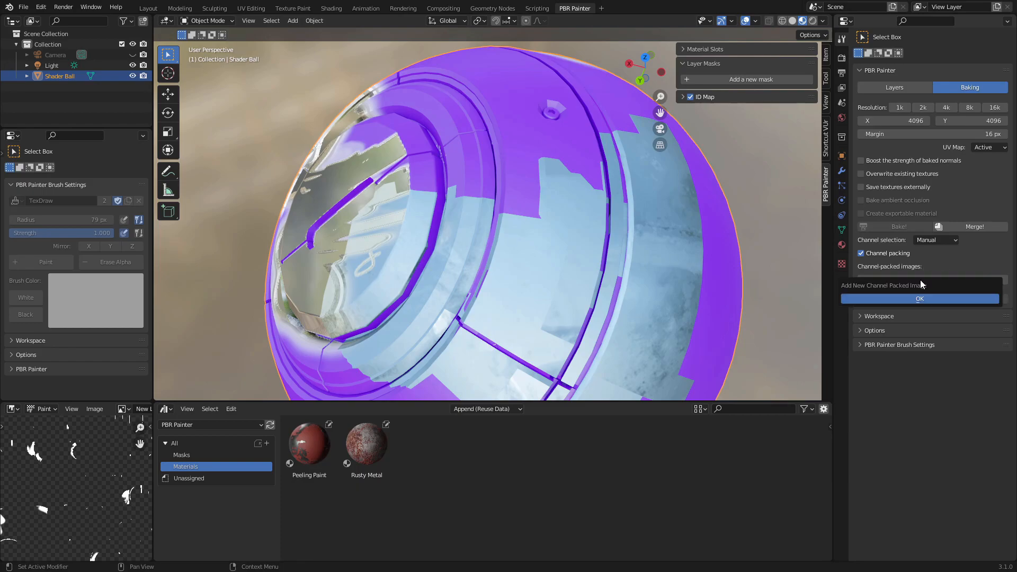
pyautogui.click(923, 295)
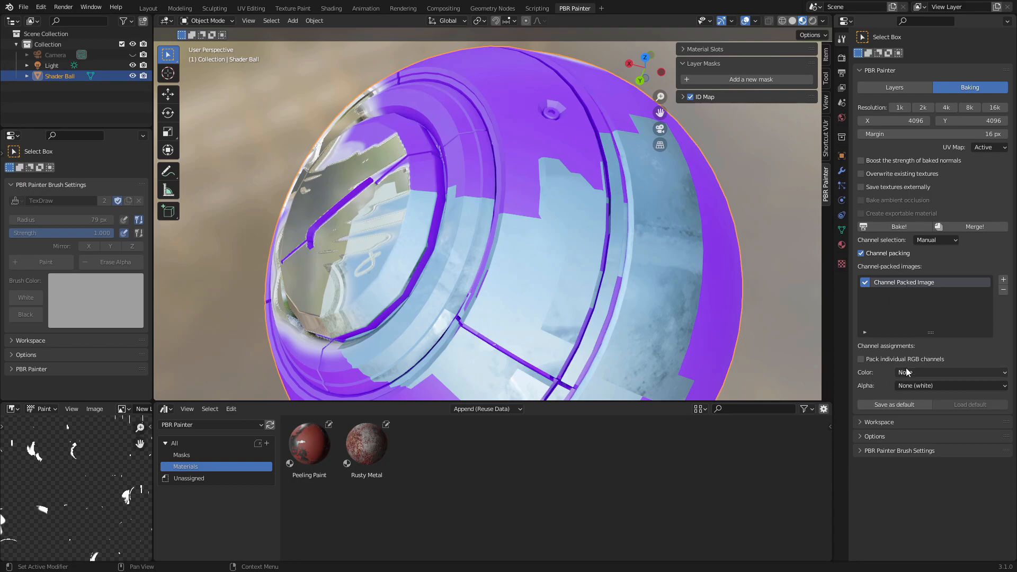
# Assign Base Color to the color channel and Ambient Occlusion to the alpha channel of the first channel-packed image.
pyautogui.click(923, 372)
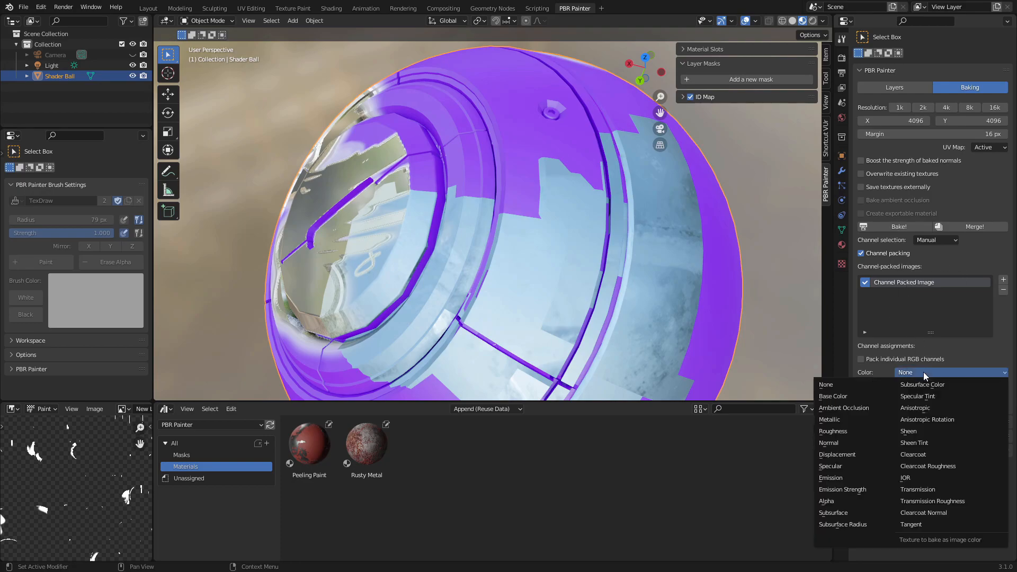
pyautogui.click(847, 396)
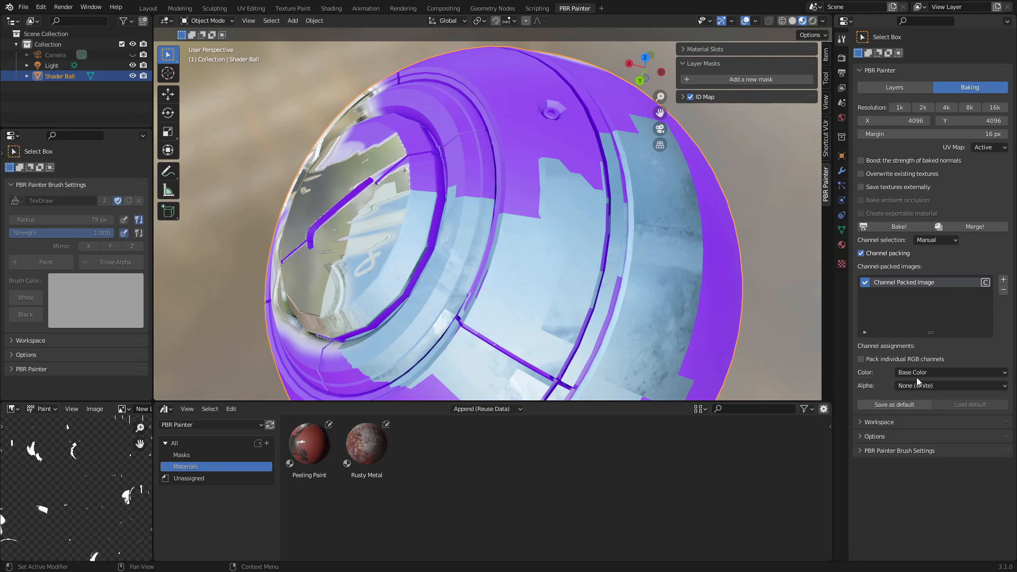
pyautogui.click(903, 386)
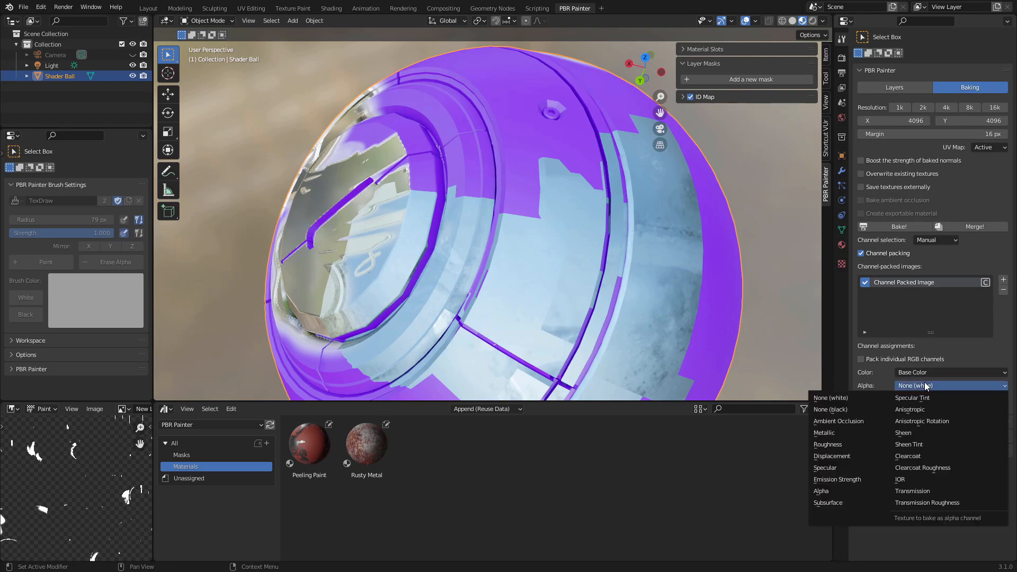
pyautogui.click(844, 422)
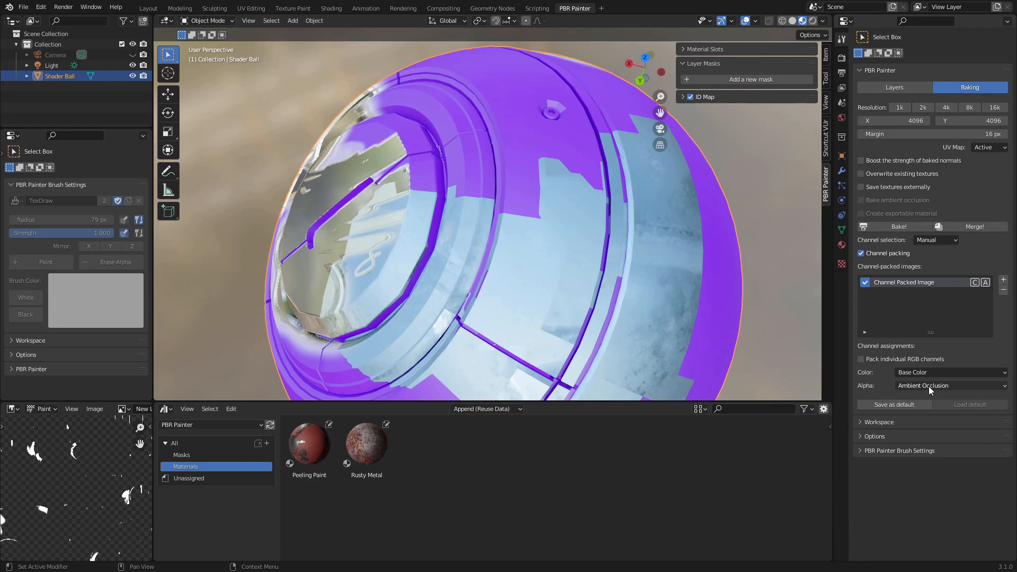
# Add a second channel-packed image and enable packing of its individual RGB channels.
pyautogui.click(1002, 279)
pyautogui.click(952, 297)
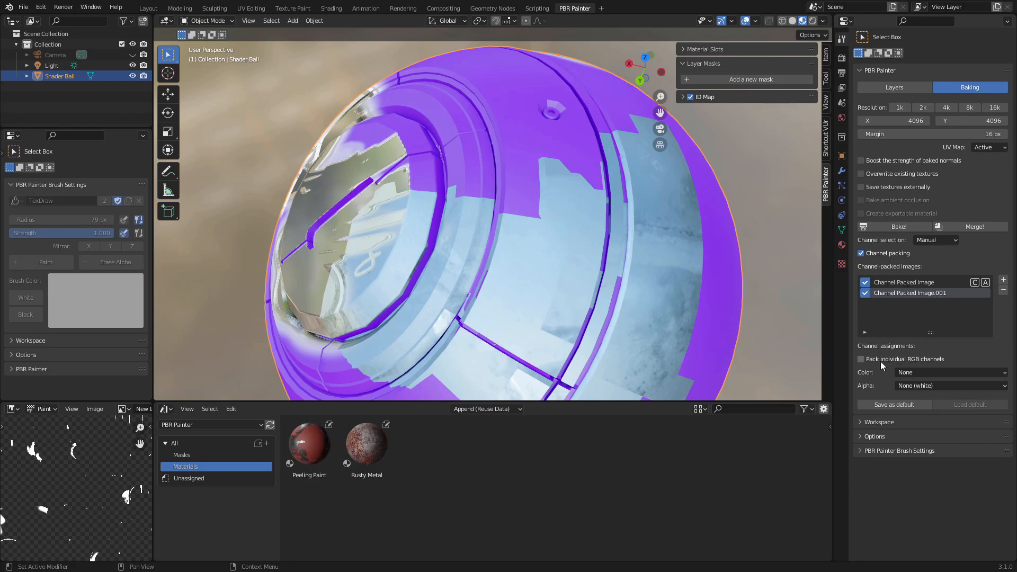
pyautogui.click(861, 358)
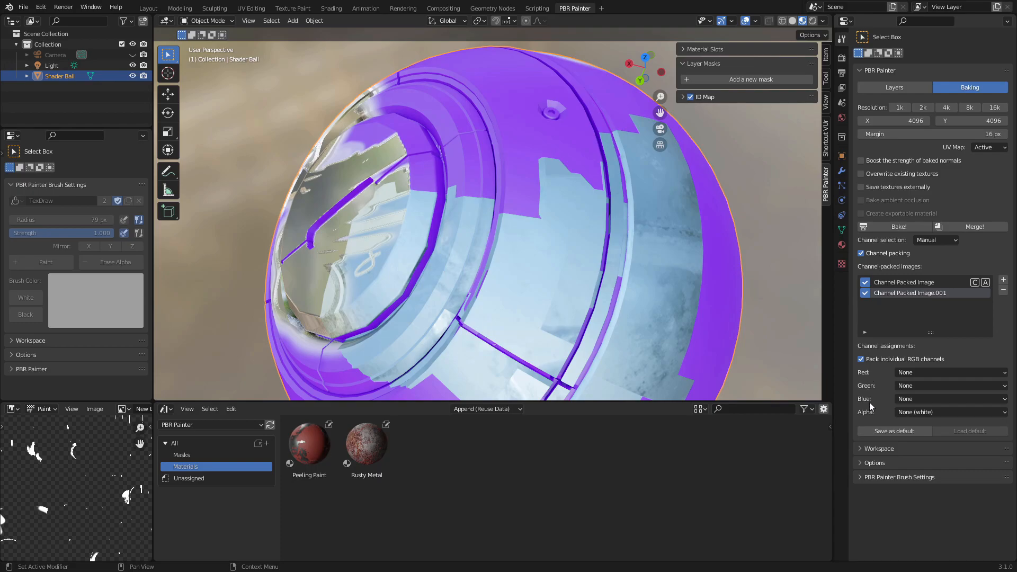
# Assign Metallic to red, Roughness to green and Ambient Occlusion to blue in the second packed image, and save the channel packing setup as default.
pyautogui.click(921, 372)
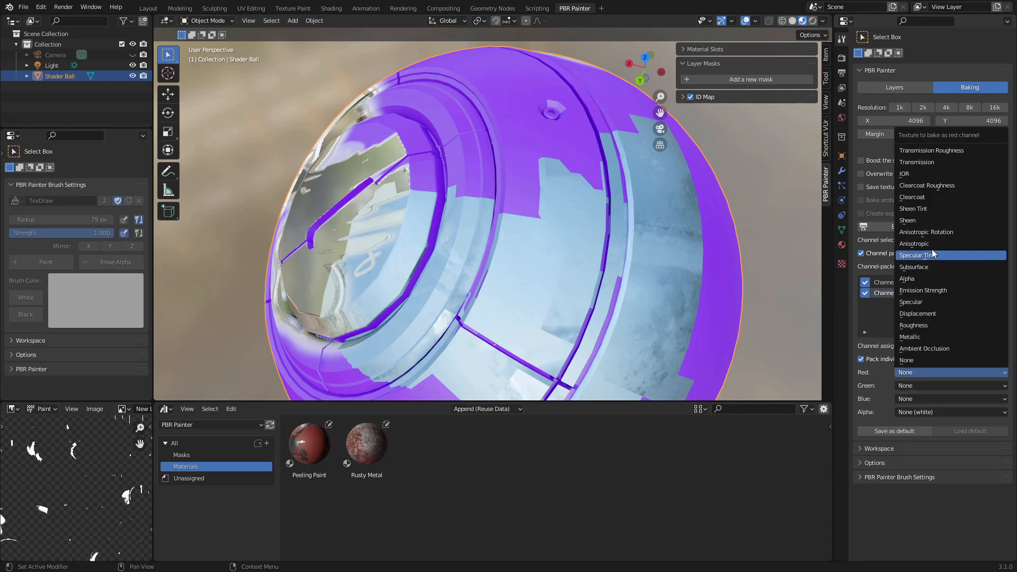
pyautogui.click(918, 335)
pyautogui.click(914, 386)
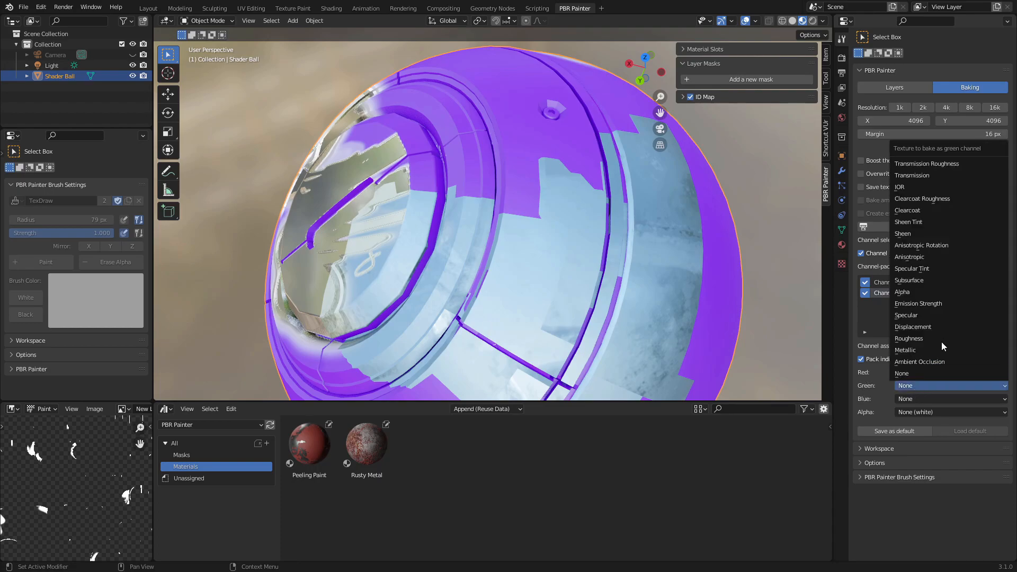
pyautogui.click(911, 339)
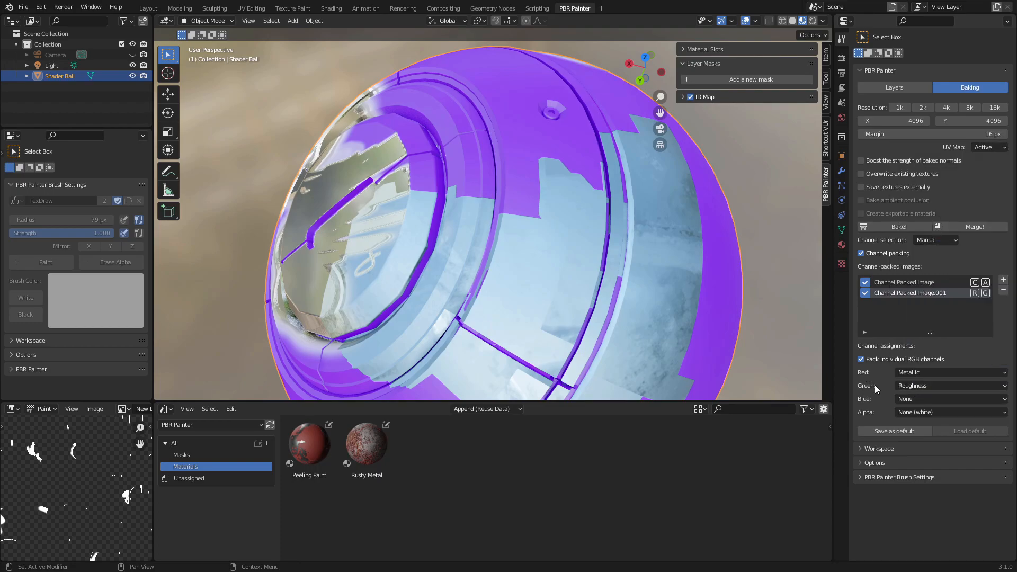
pyautogui.click(921, 399)
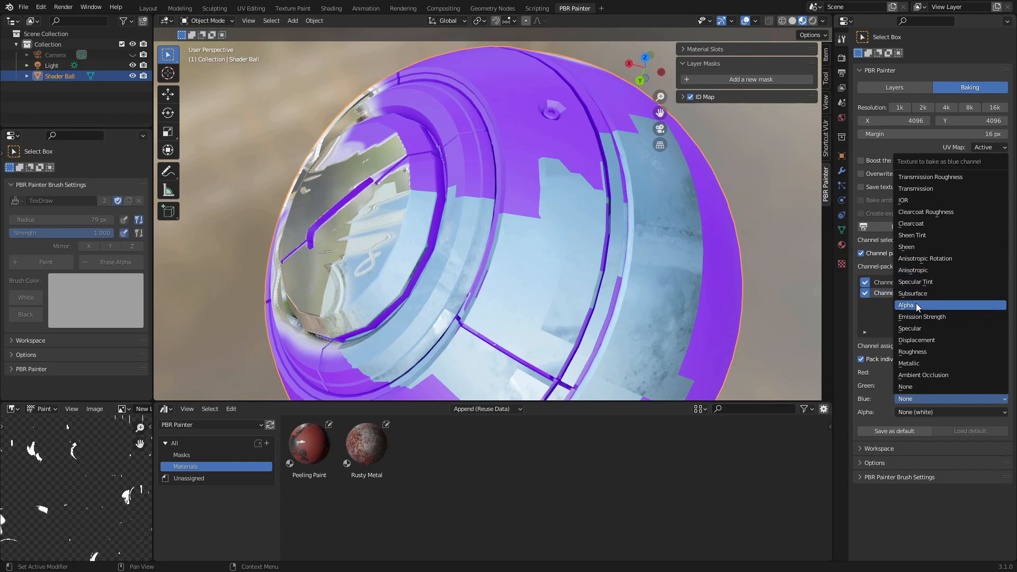
pyautogui.click(910, 329)
pyautogui.click(913, 398)
pyautogui.click(924, 375)
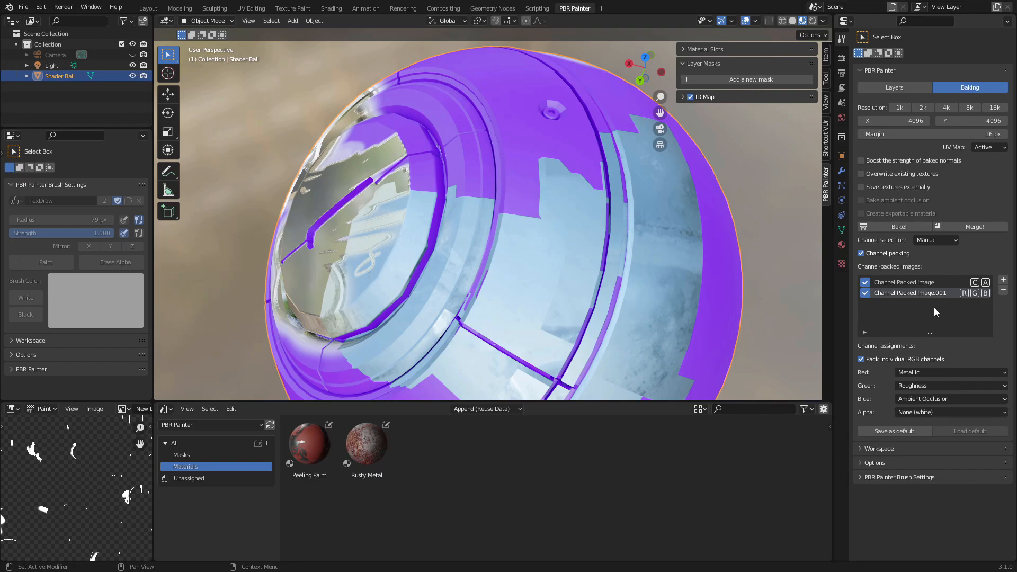
pyautogui.click(905, 432)
pyautogui.click(907, 449)
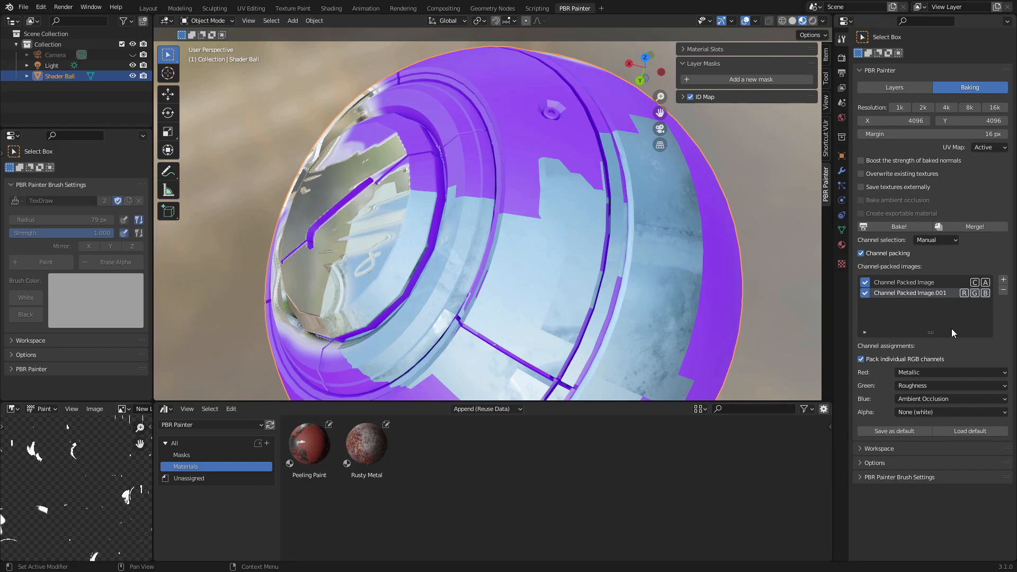
# Return to the layer settings and apply the Rusty Metal material from the asset library to the shader ball.
pyautogui.click(909, 88)
pyautogui.moveTo(583, 286); pyautogui.dragTo(556, 280, button='middle')
pyautogui.scroll(-2, 539, 311)
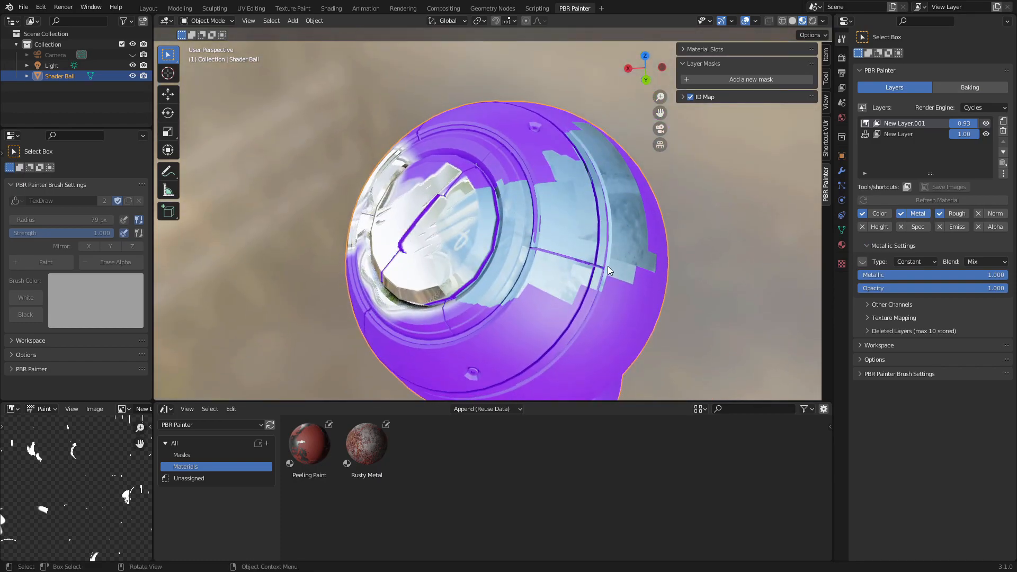
pyautogui.moveTo(526, 273); pyautogui.dragTo(591, 265, button='middle')
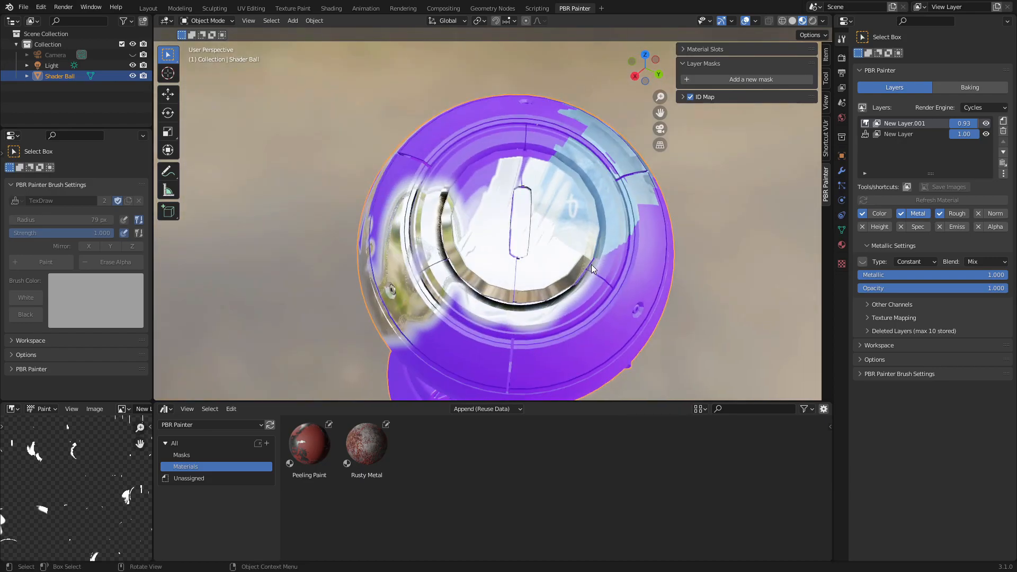
pyautogui.click(387, 466)
pyautogui.moveTo(386, 466); pyautogui.dragTo(487, 246)
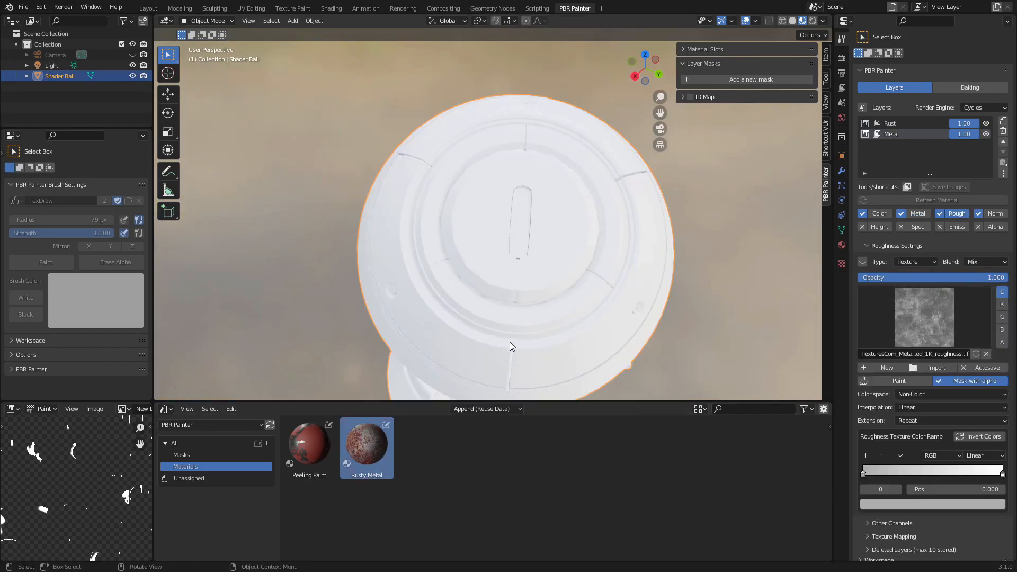
# Switch the viewport to rendered shading and inspect the Rusty Metal material on the shader ball from several angles.
pyautogui.moveTo(508, 345); pyautogui.dragTo(563, 311, button='middle')
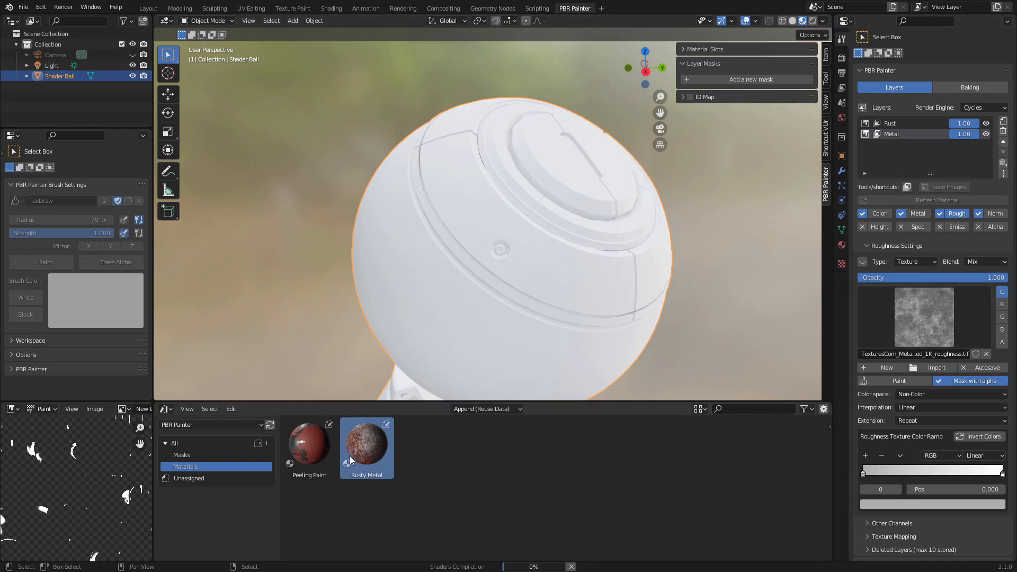
pyautogui.moveTo(640, 268)
pyautogui.mouseDown(button='middle')
pyautogui.moveTo(603, 306)
pyautogui.moveTo(591, 282)
pyautogui.mouseUp(button='middle')
pyautogui.click(813, 21)
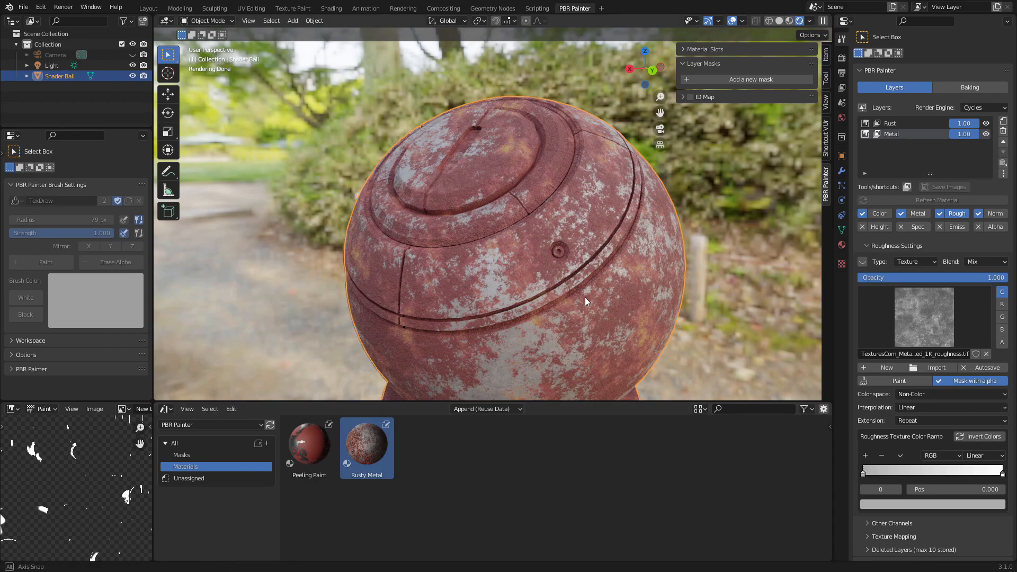
pyautogui.moveTo(570, 292); pyautogui.dragTo(606, 290, button='middle')
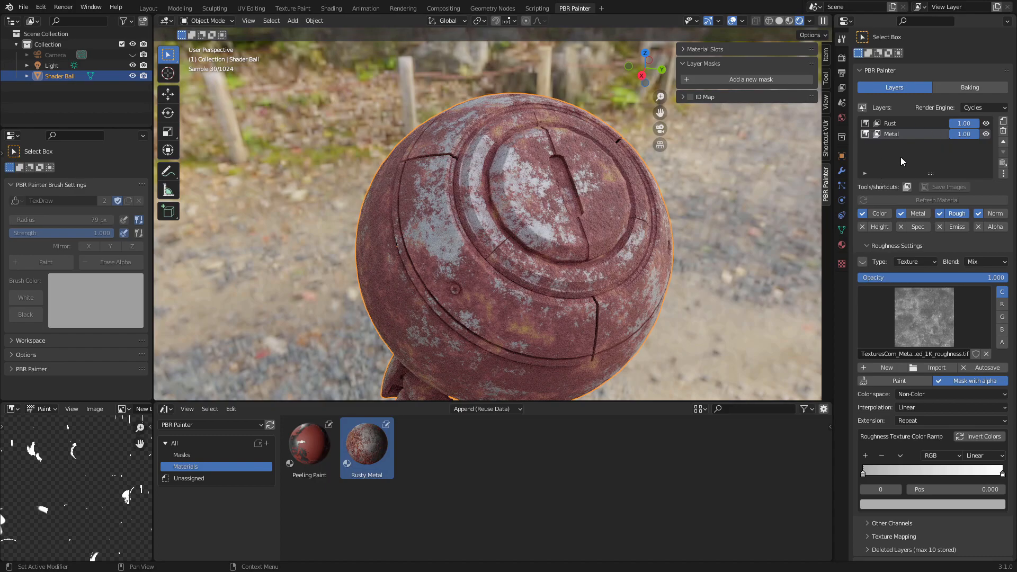
pyautogui.moveTo(639, 148); pyautogui.dragTo(594, 283, button='middle')
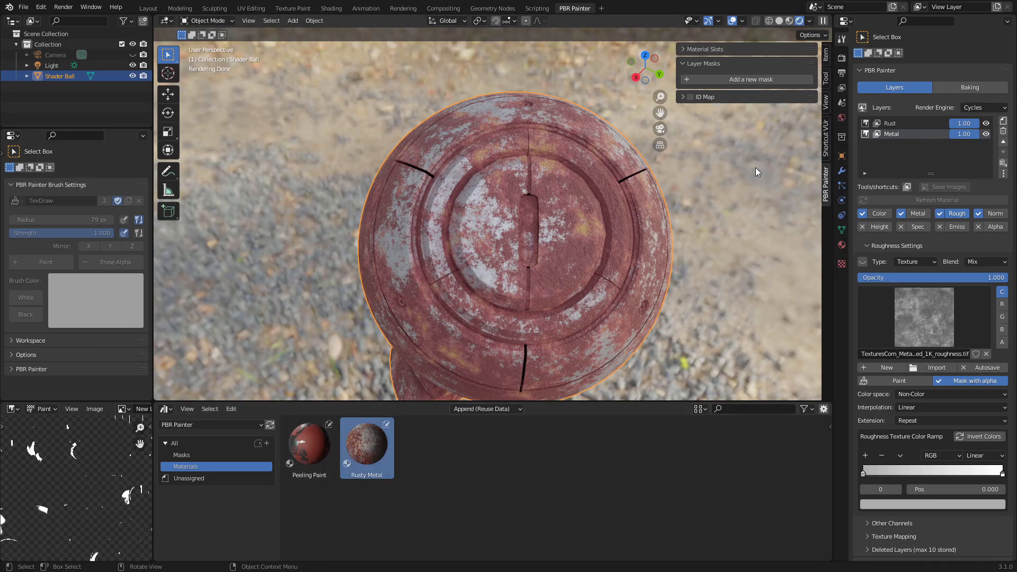
pyautogui.moveTo(506, 259); pyautogui.dragTo(532, 249, button='middle')
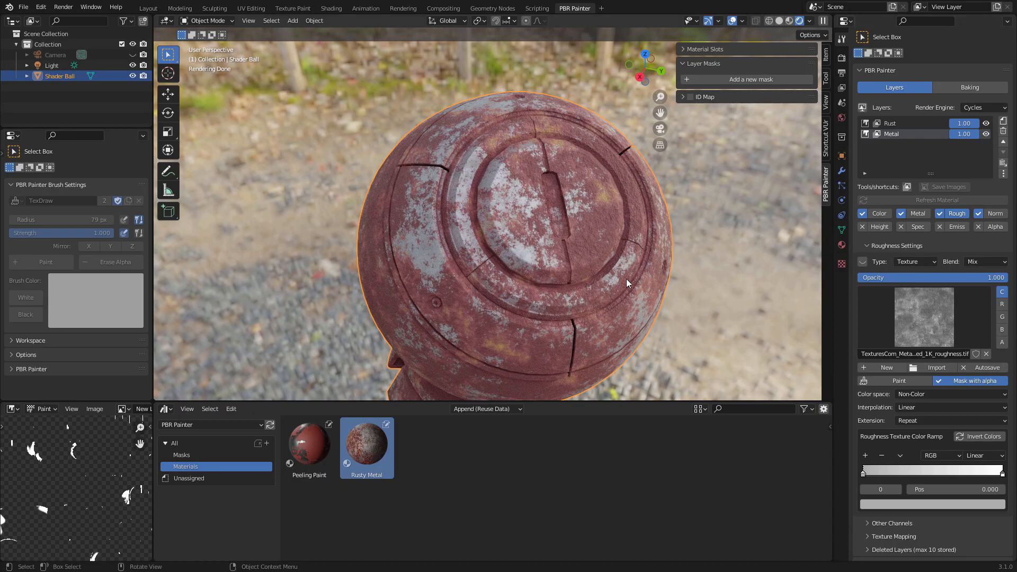
pyautogui.moveTo(592, 310); pyautogui.dragTo(600, 303, button='middle')
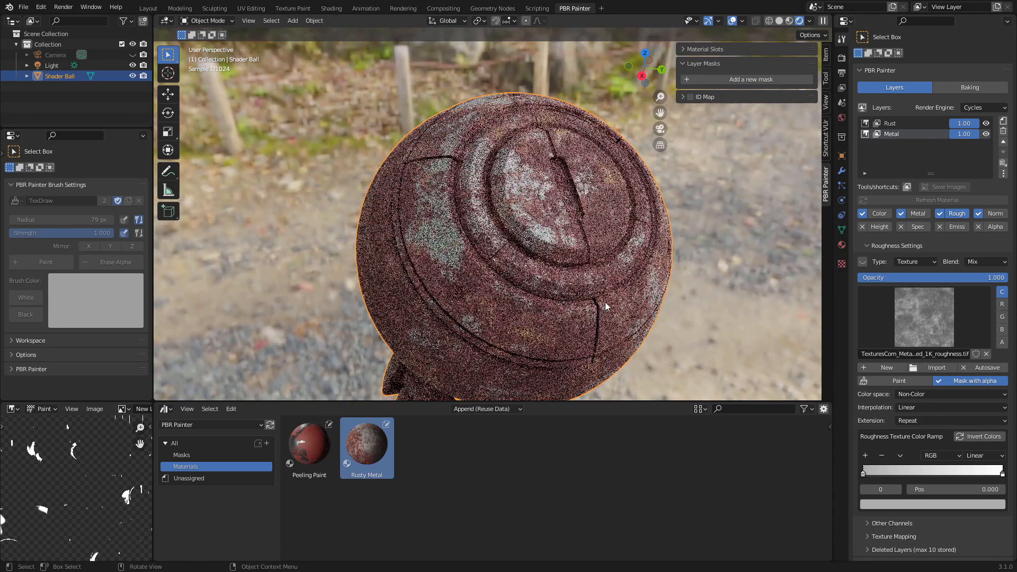